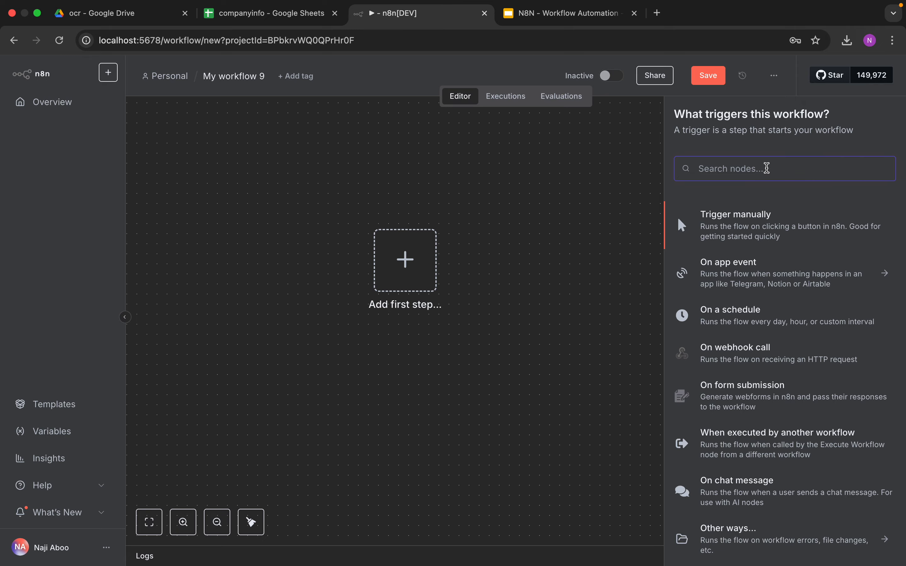
Add a manual trigger as the workflow's first node and move it to the upper-left area of the canvas
click(760, 226)
mouse_move(569, 297)
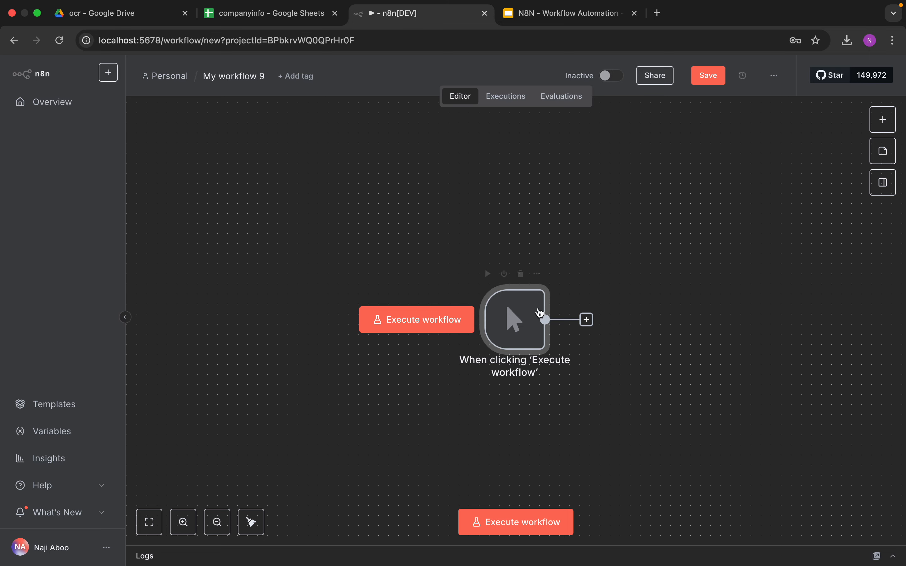
drag(540, 313, 271, 217)
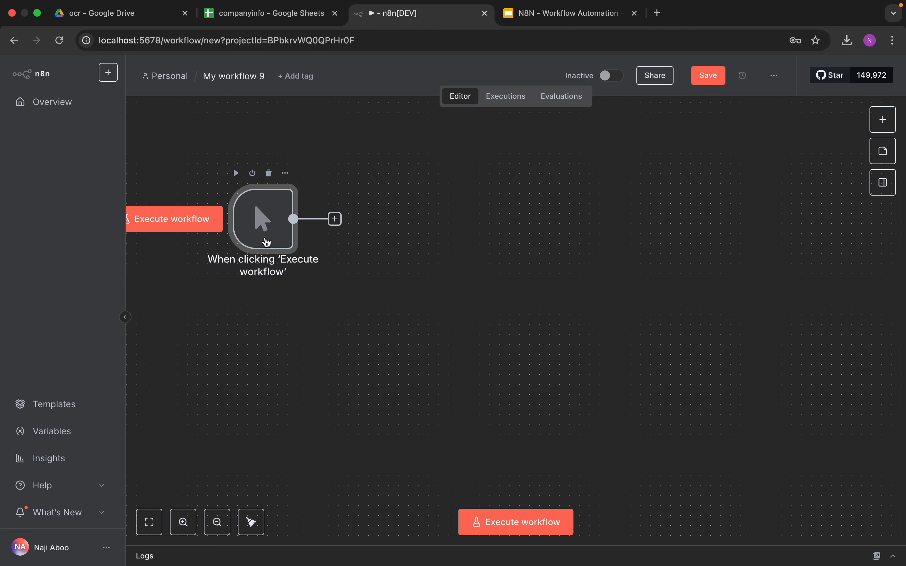
Add a Google Drive node with the Search files and folders action after the manual trigger
click(870, 126)
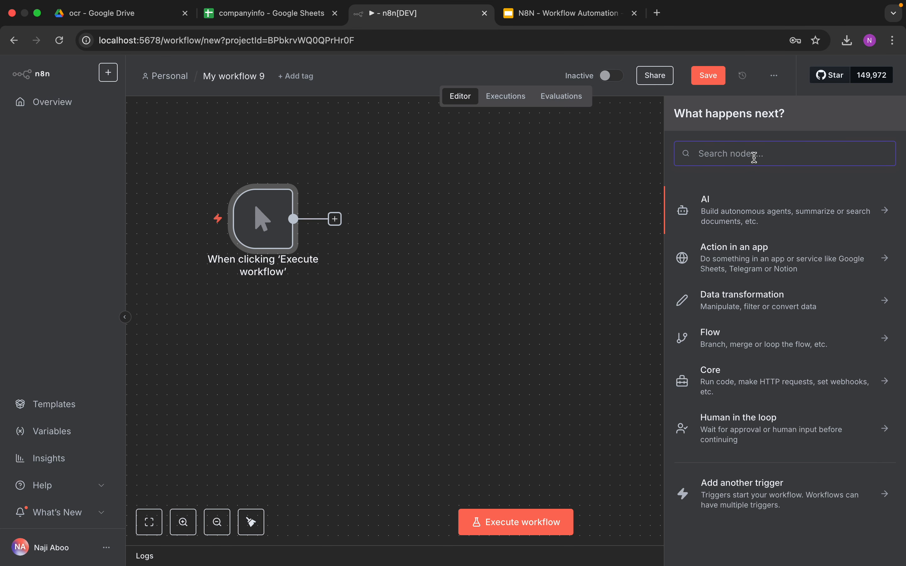
text(goog)
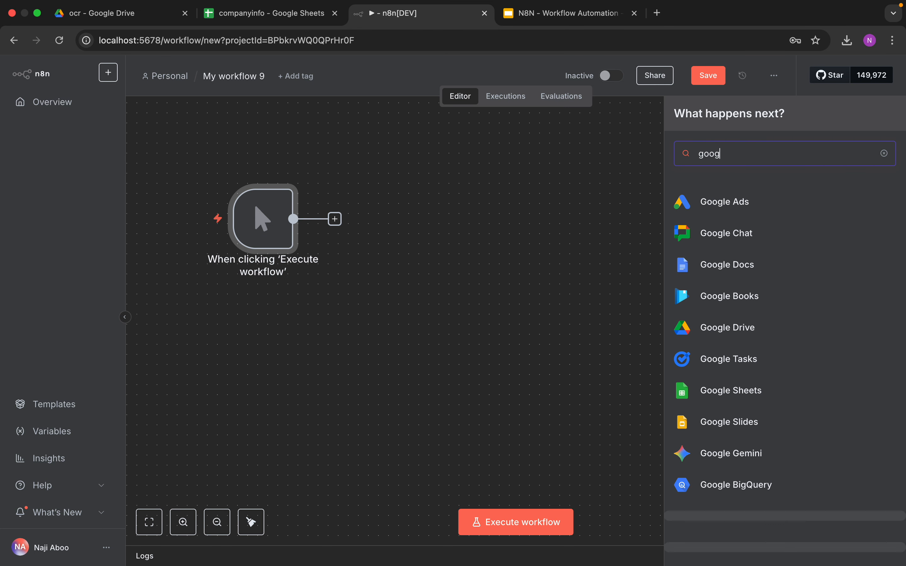
text(le dr)
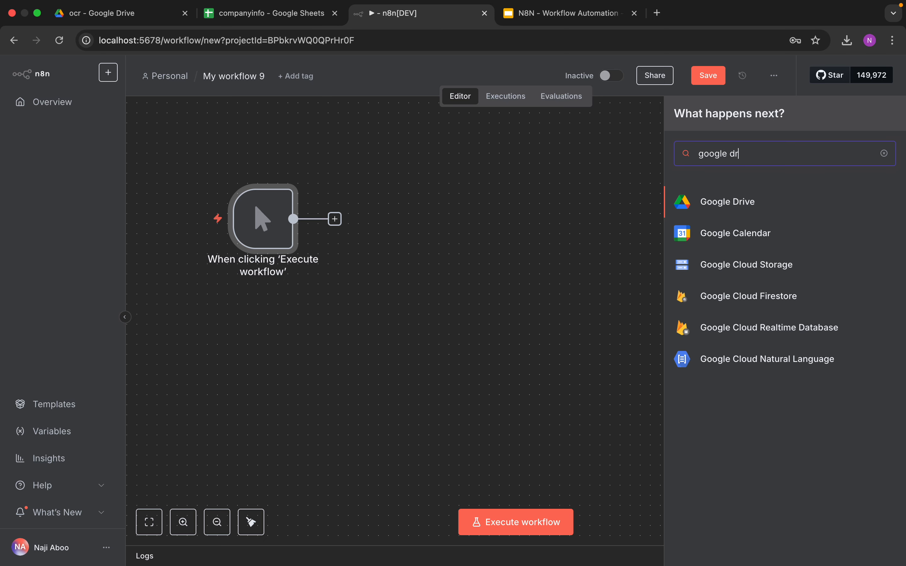
click(742, 201)
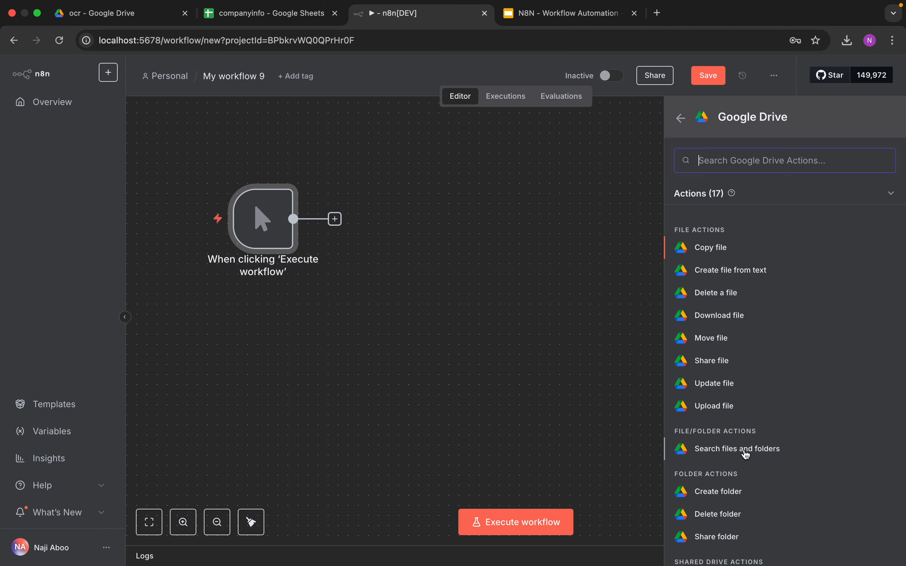
click(746, 453)
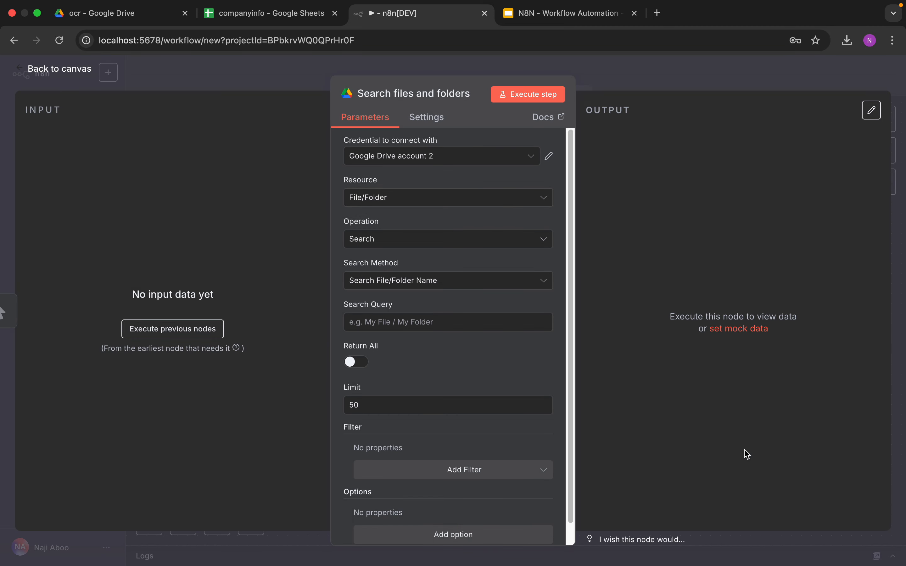
Start a new Google Drive credential for the node and open its setup documentation, dismissing the cookie notice
click(533, 161)
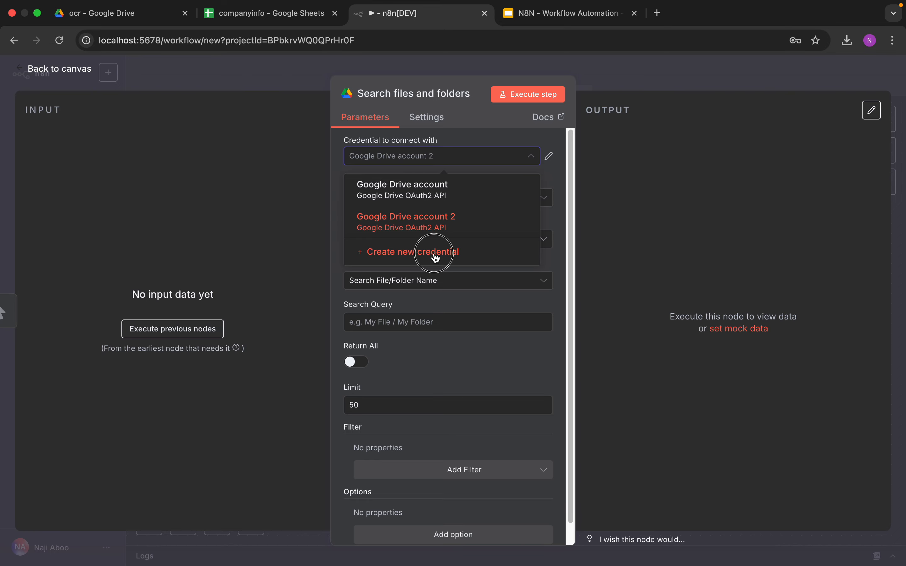
click(436, 258)
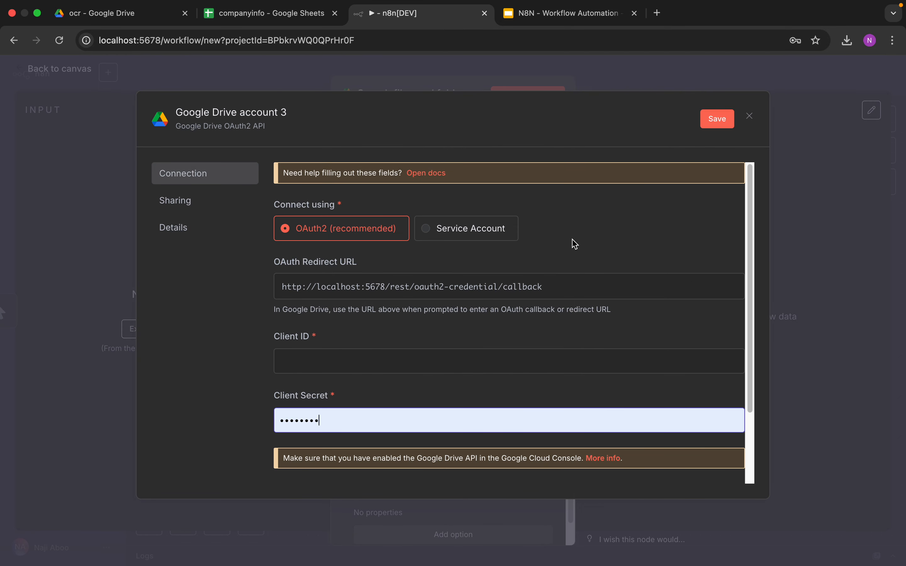
click(434, 176)
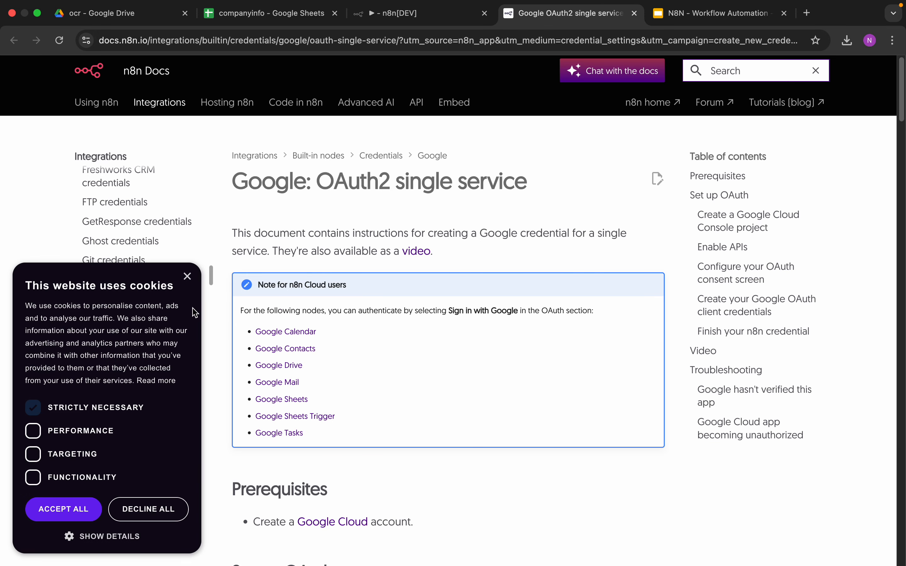
click(187, 276)
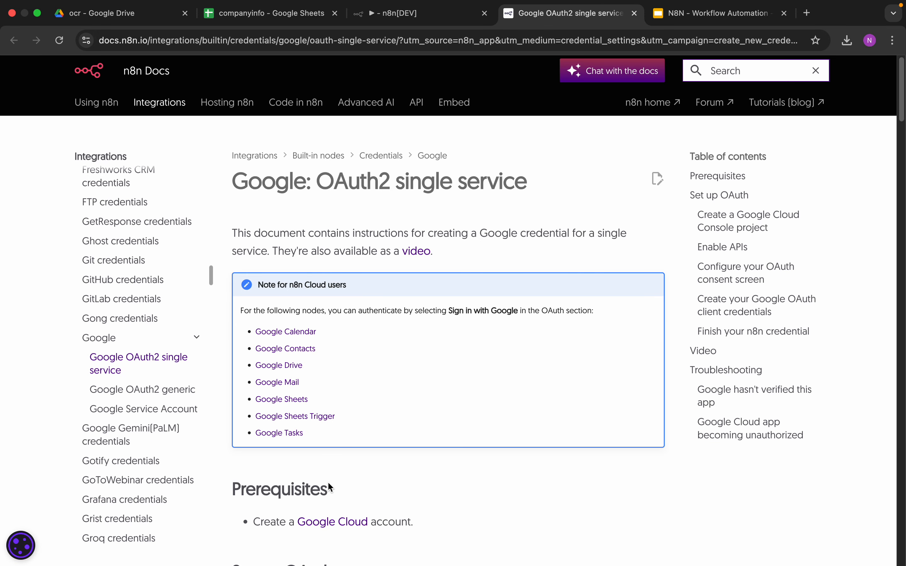
Open the Google Cloud console from the documentation and create a new project named n8ninvoice1
click(326, 528)
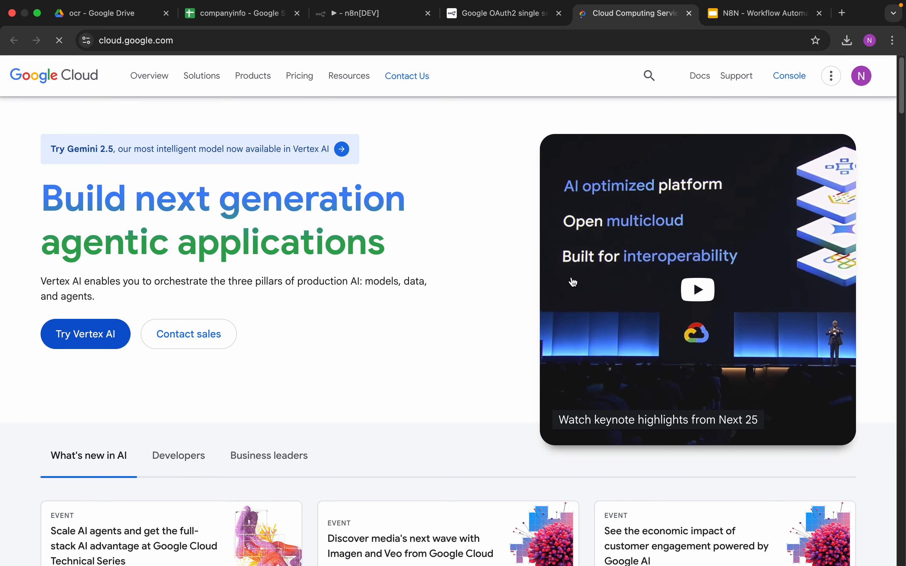
click(785, 80)
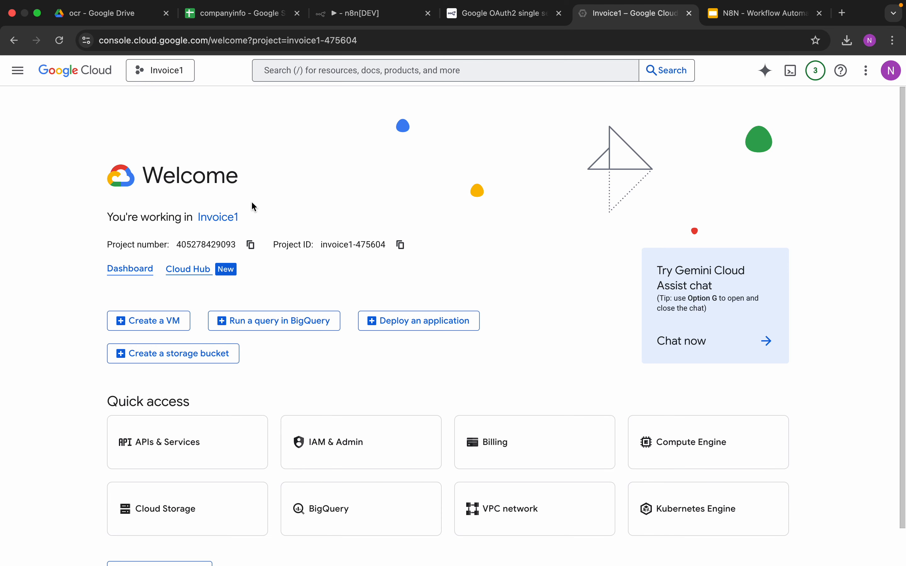
click(170, 70)
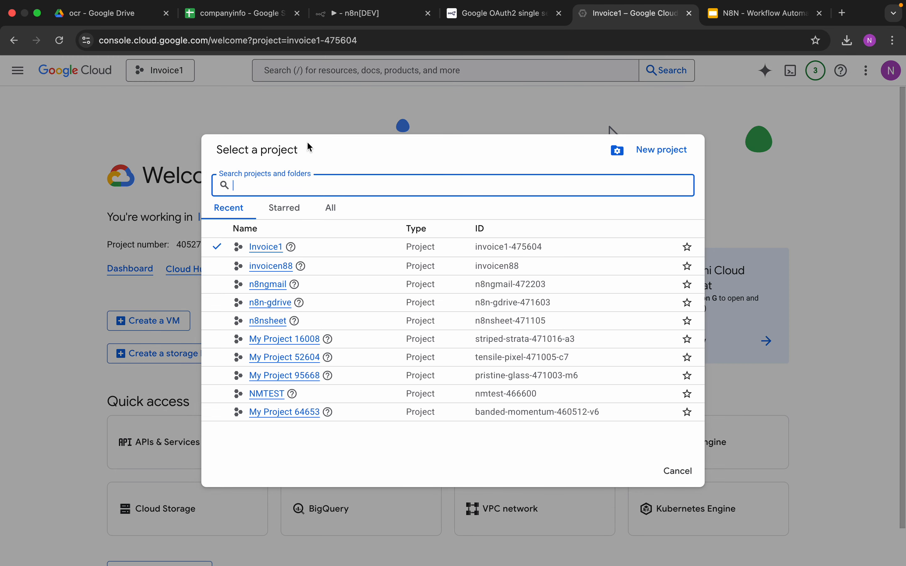
click(663, 150)
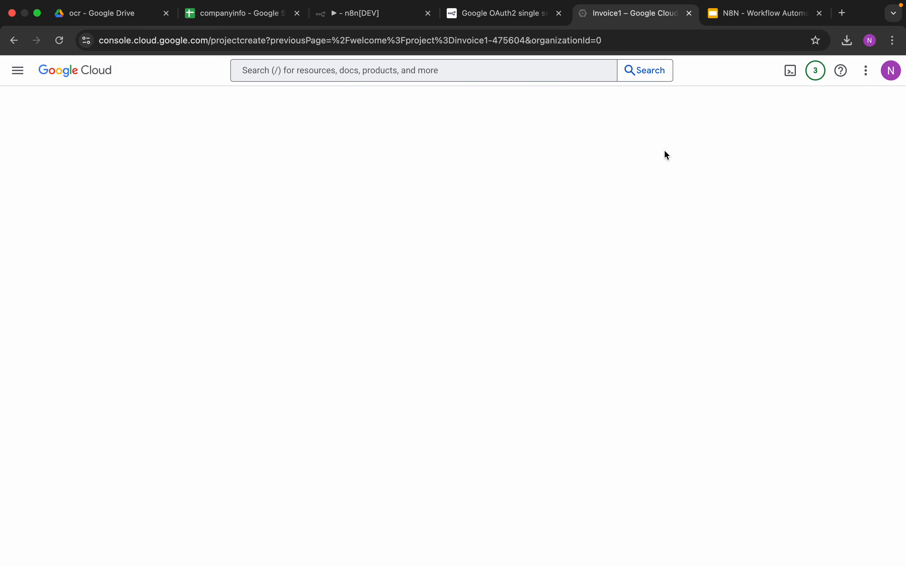
triple_click(122, 213)
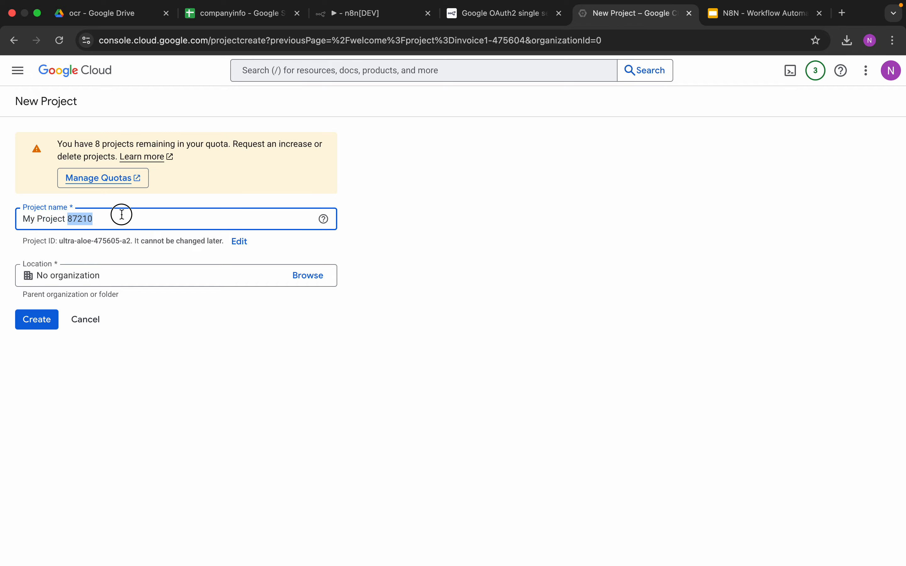
text(n8n)
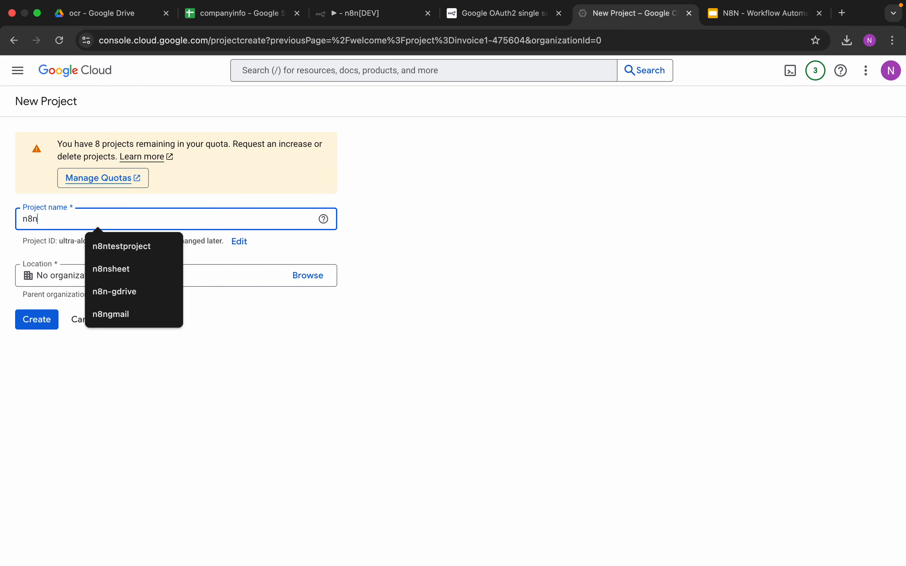
text(invoice1)
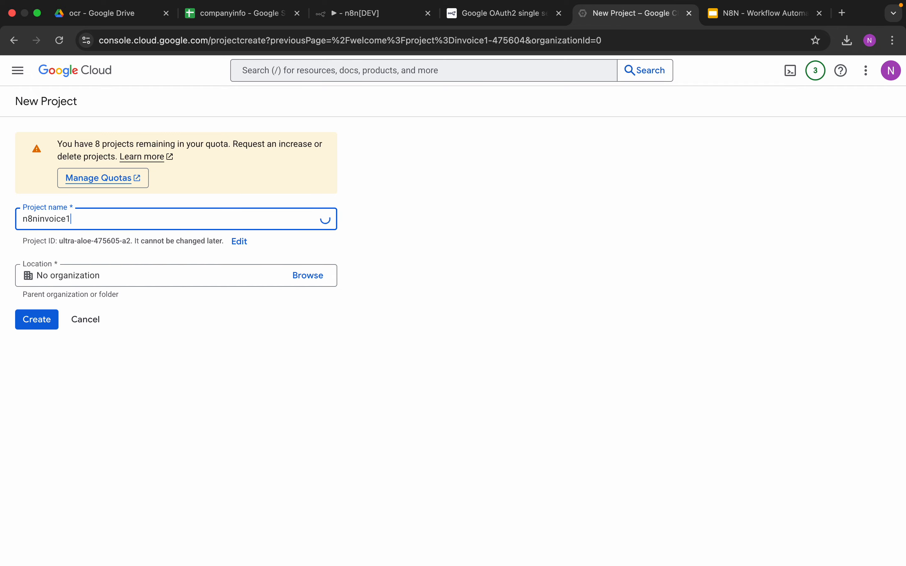
click(34, 319)
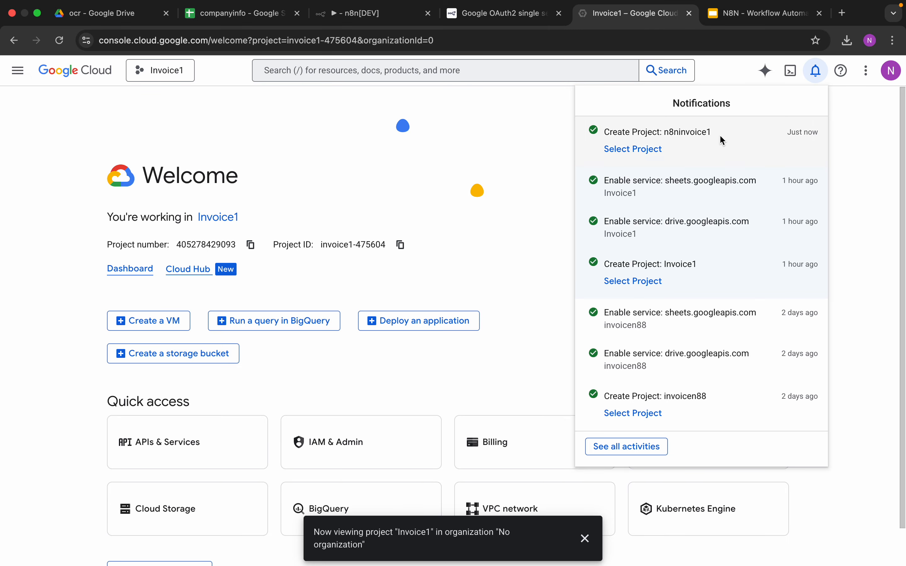
Switch to the new n8ninvoice1 project and open its APIs & Services page
click(648, 150)
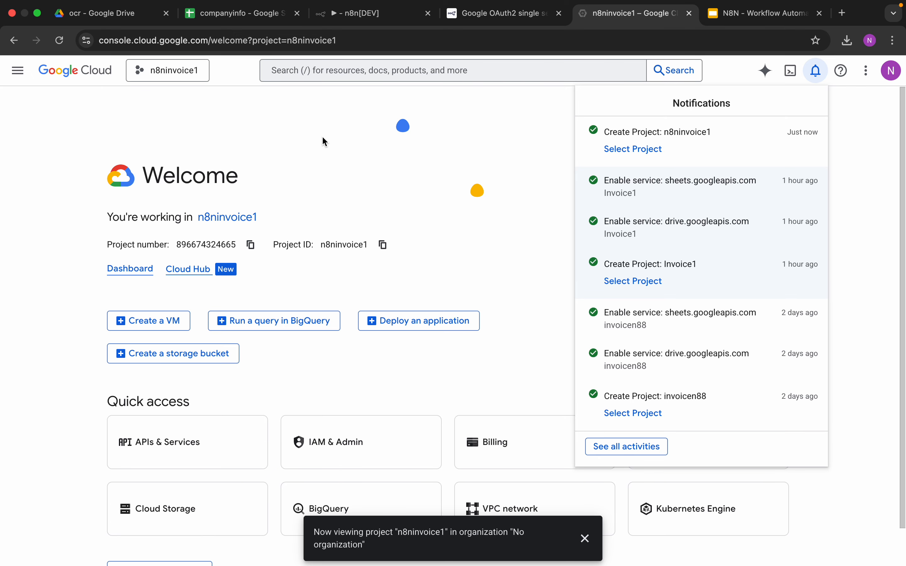
click(324, 146)
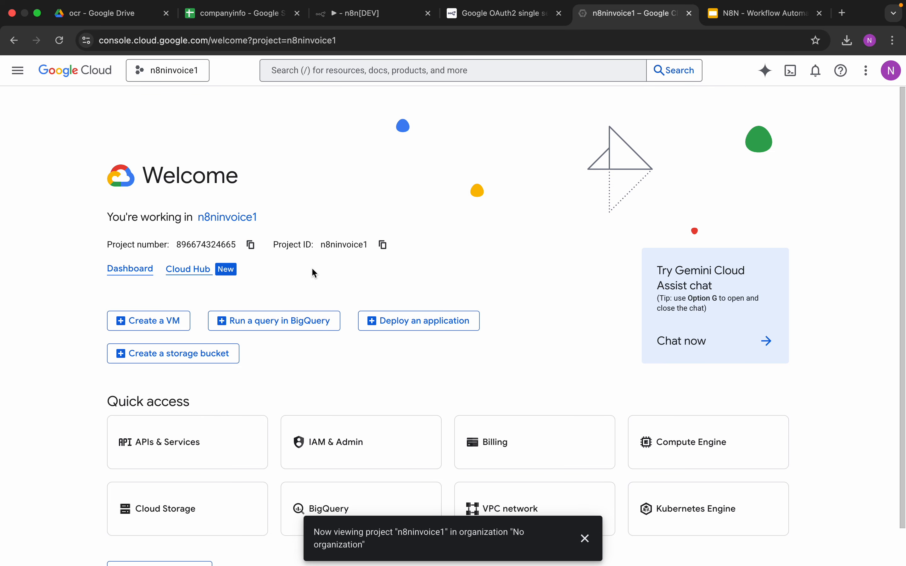
click(185, 453)
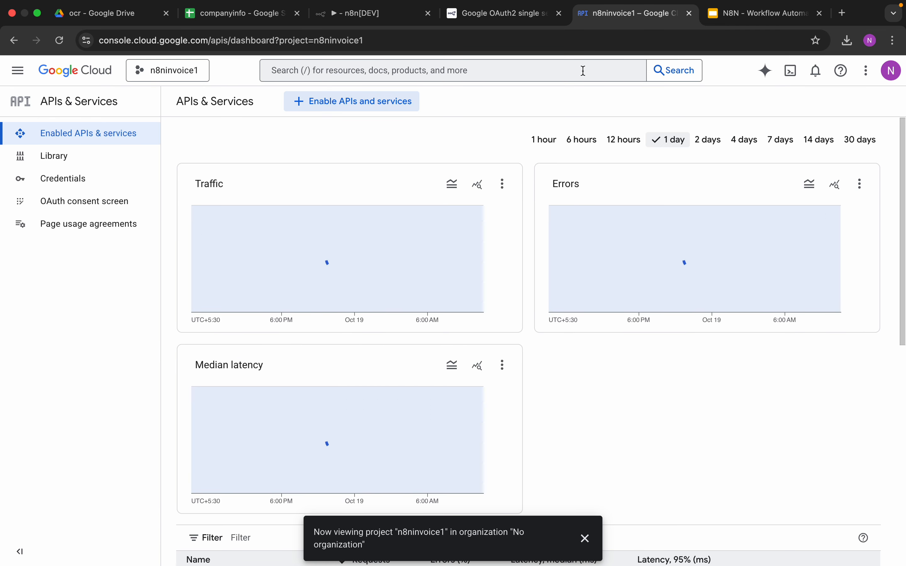
Consult the Invoice Processor agenda slide and enable the Google Drive API for the n8ninvoice1 project
click(763, 14)
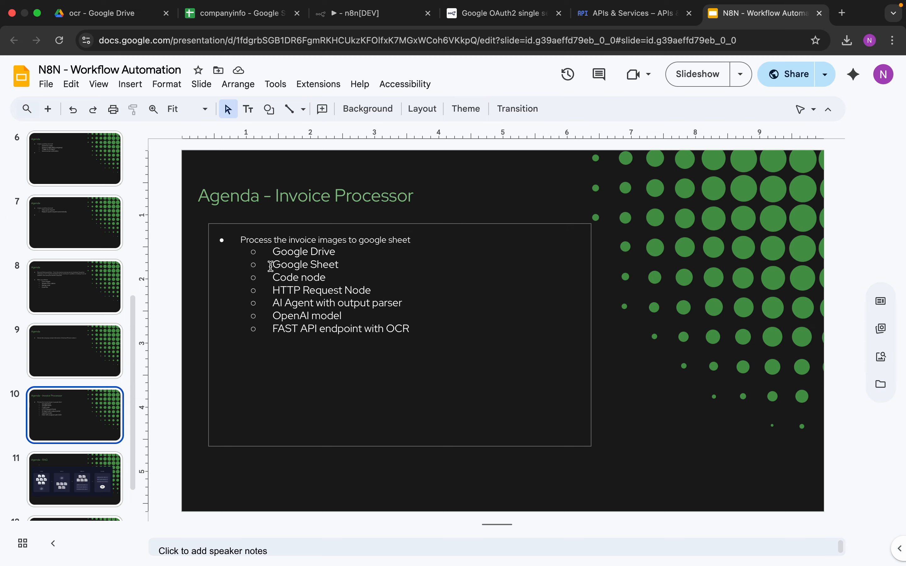
click(611, 15)
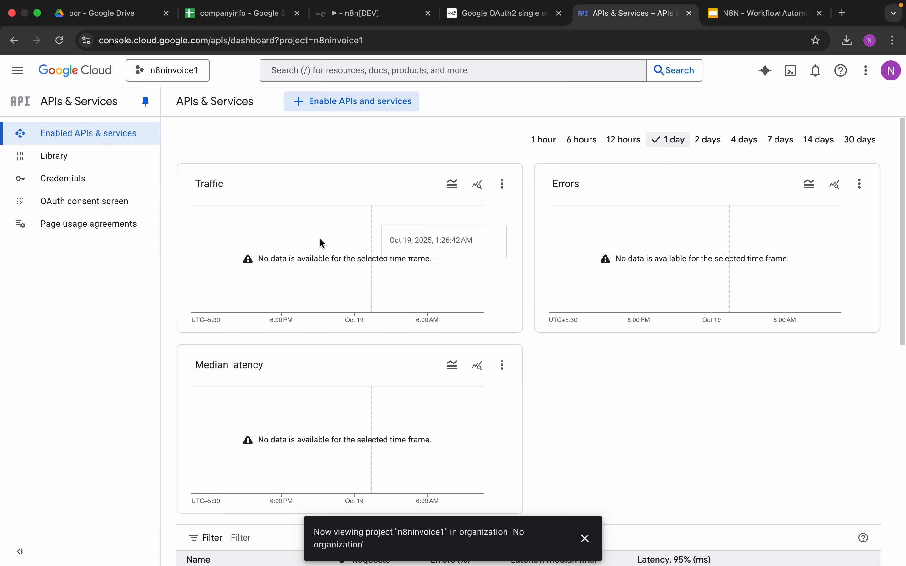
click(337, 106)
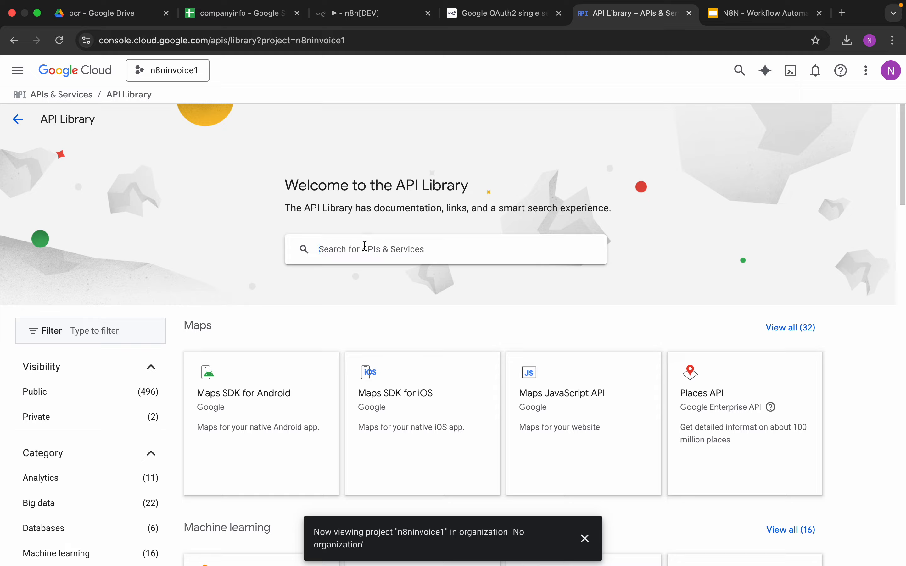
click(364, 246)
text(google drive)
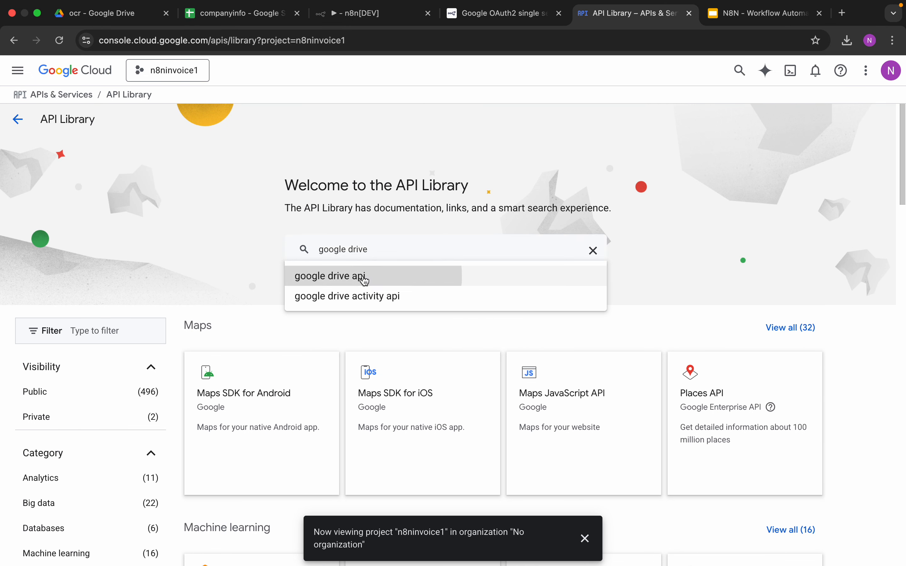
click(363, 276)
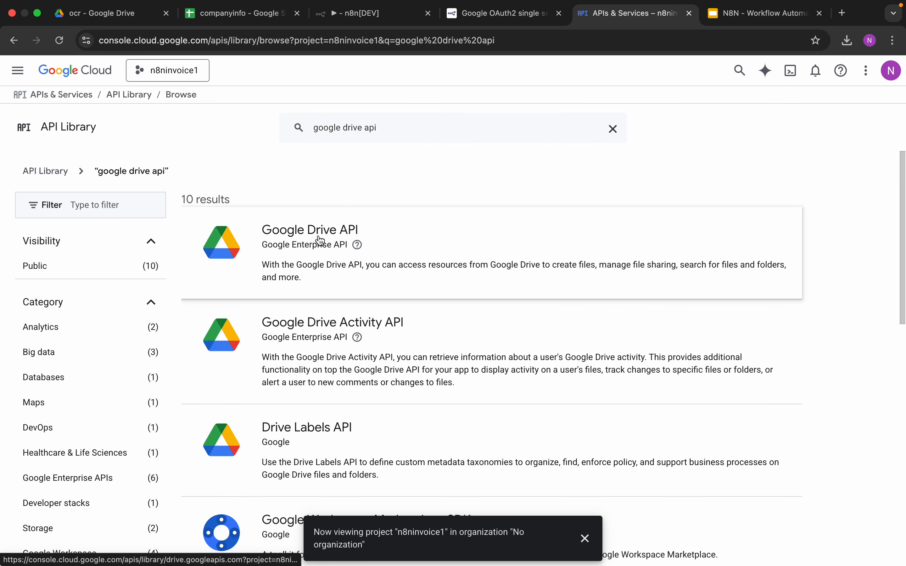
click(318, 237)
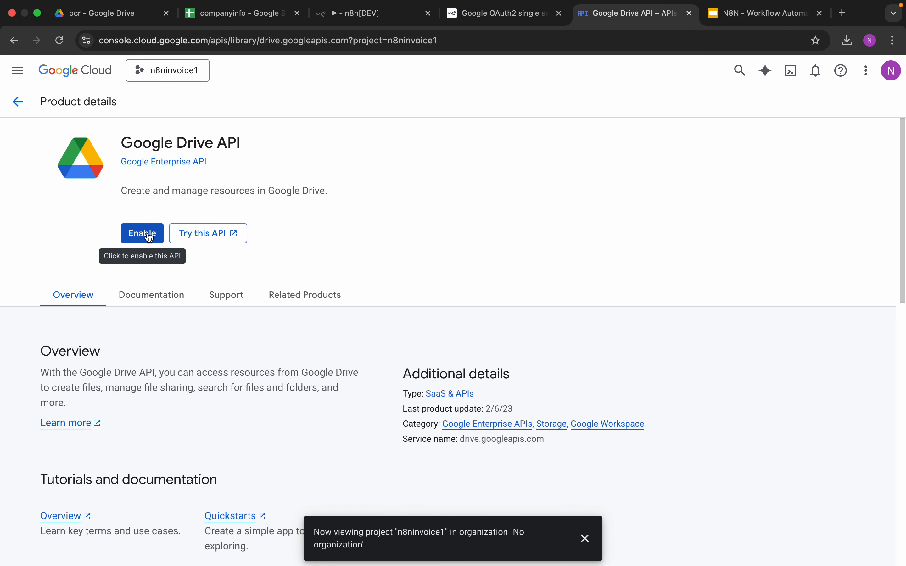
click(147, 235)
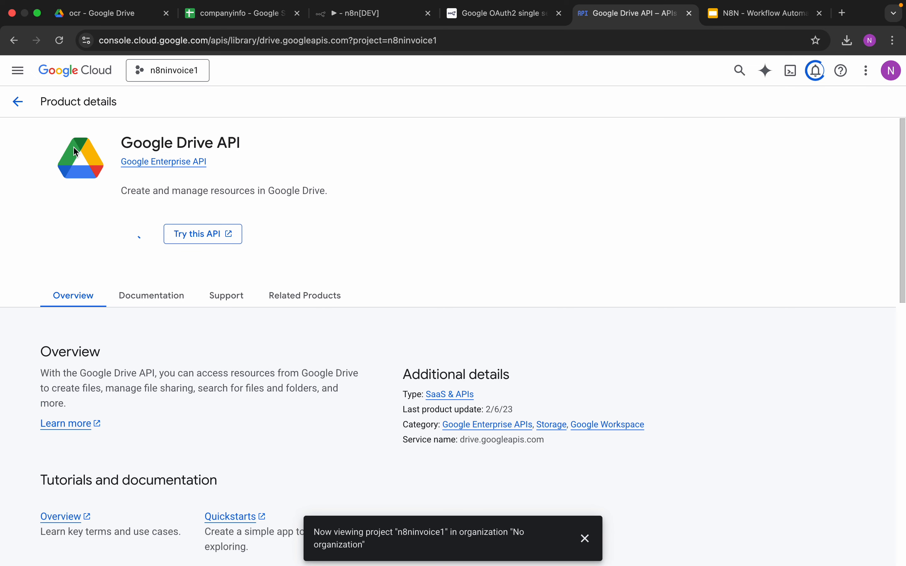
Find the Google Sheets API in the API Library, enable it for the n8ninvoice1 project, and return to the library
click(17, 101)
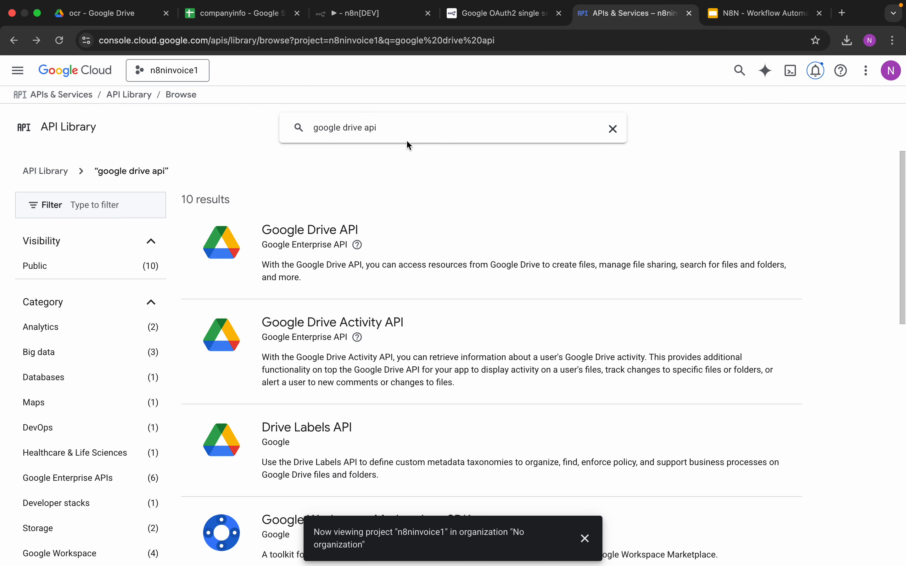
click(404, 130)
key(BackSpace)
key(BackSpace)
key(BackSpace)
key(BackSpace)
key(BackSpace)
key(BackSpace)
key(BackSpace)
key(BackSpace)
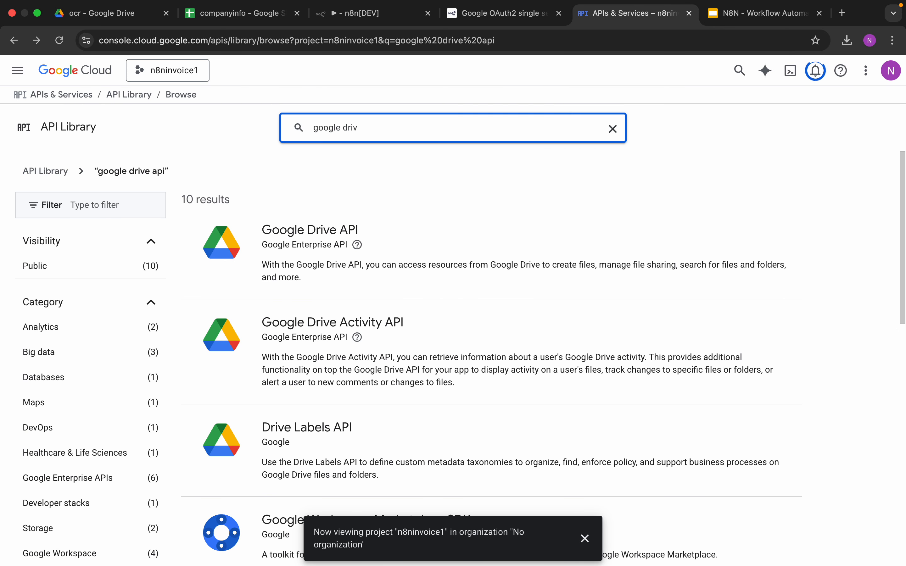
text(sheet)
click(366, 154)
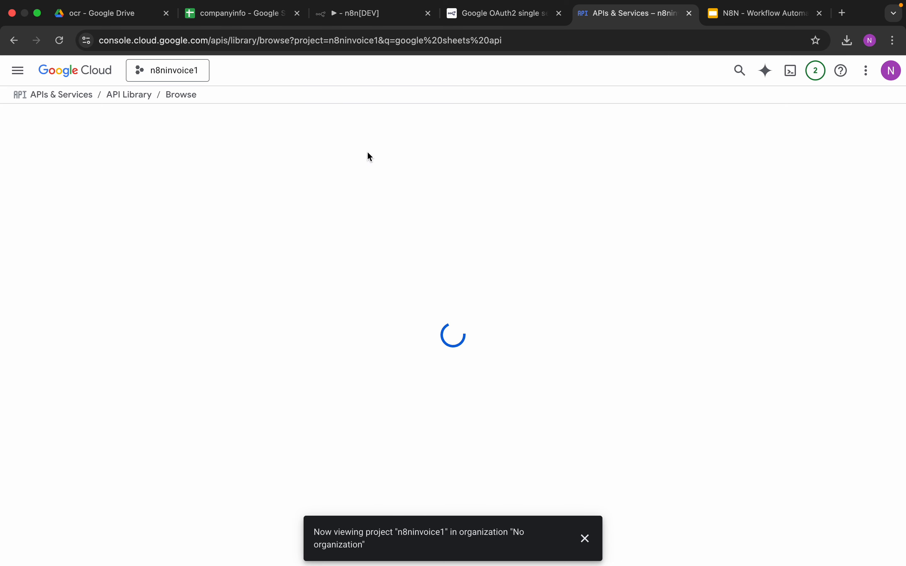
click(324, 229)
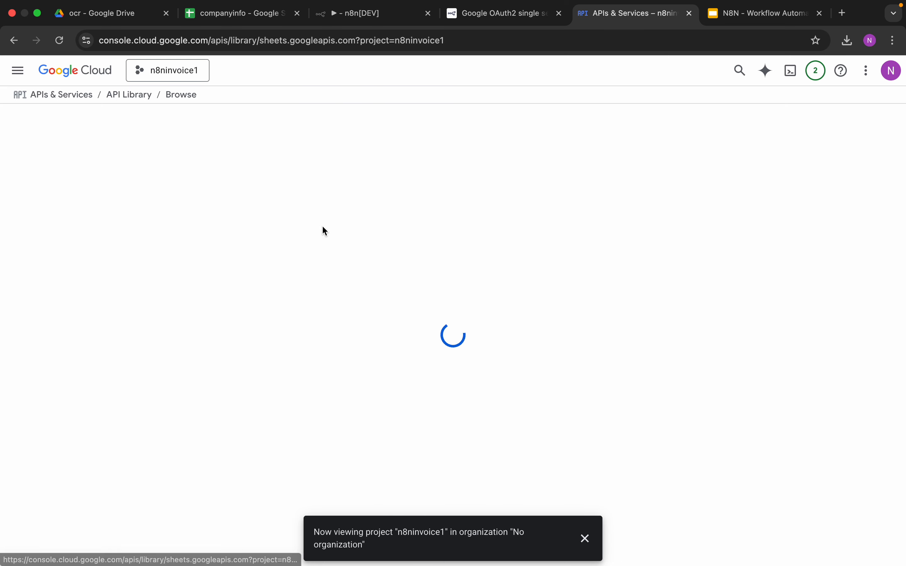
click(143, 233)
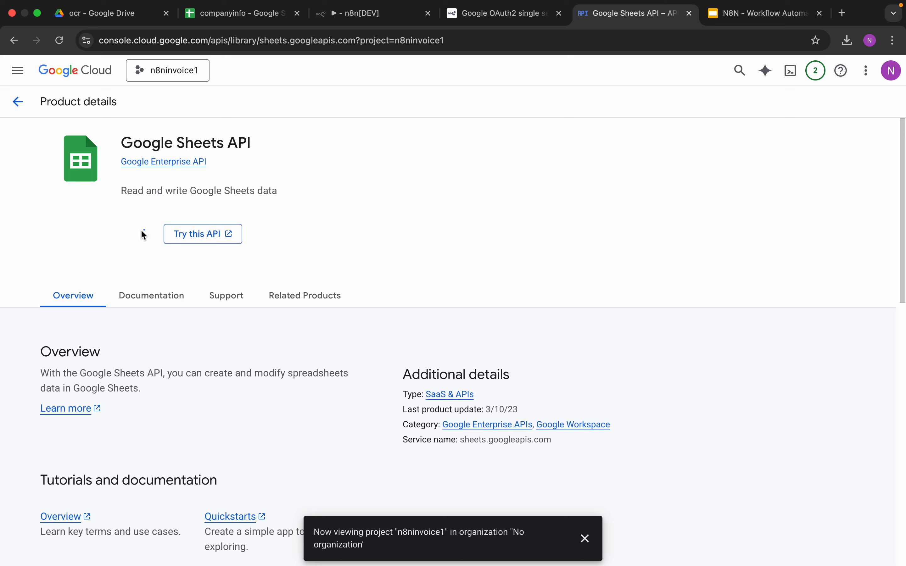
click(15, 102)
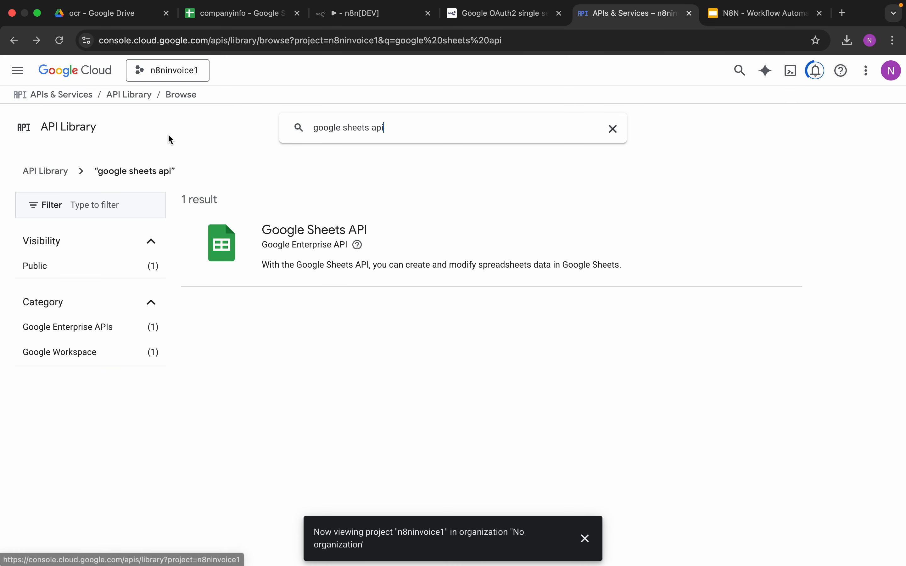
Return to the APIs & Services page, open its Credentials, and start configuring the OAuth consent screen
click(143, 104)
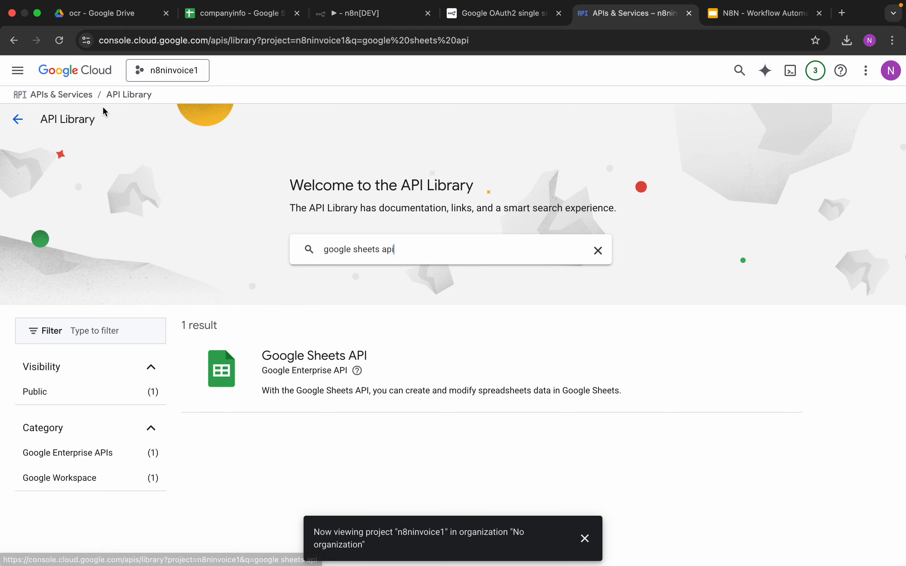
click(73, 95)
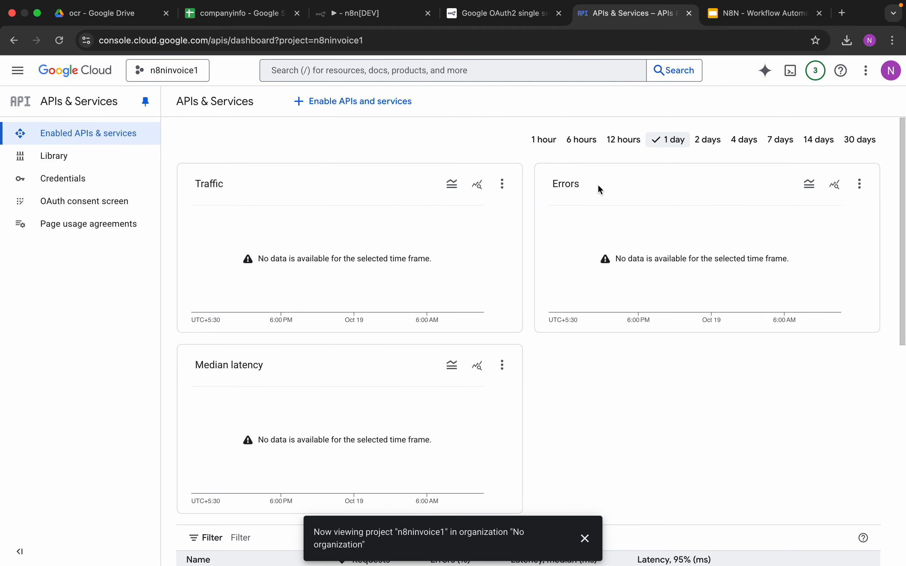
click(817, 72)
click(294, 139)
click(76, 179)
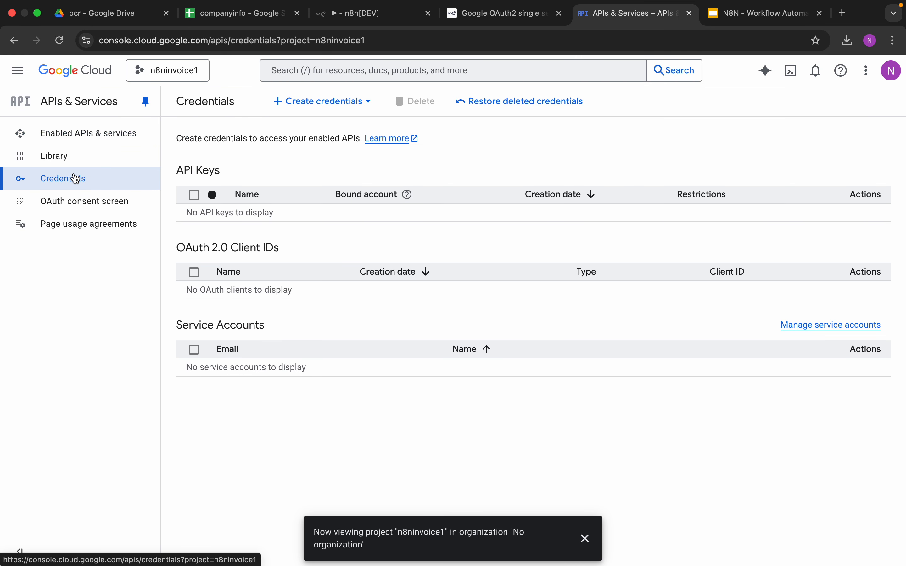
click(815, 173)
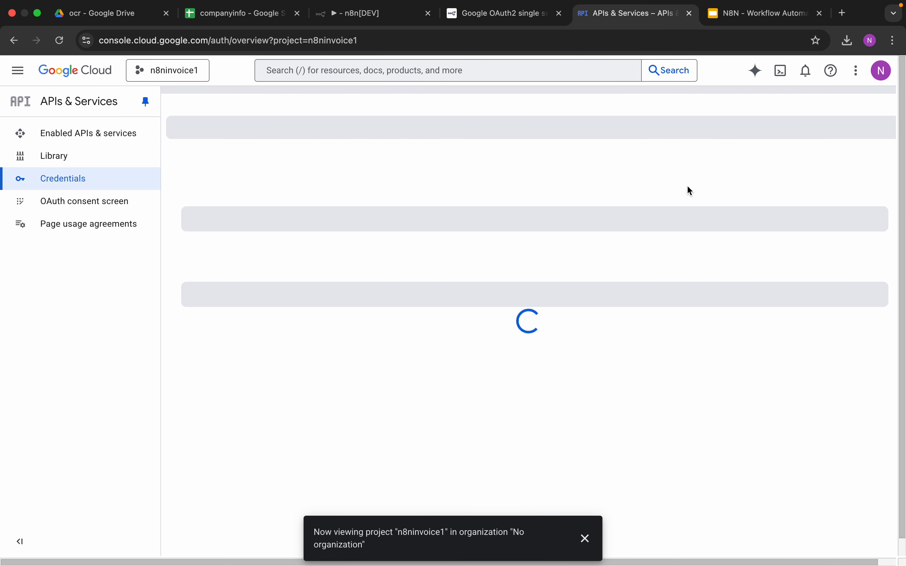
click(549, 413)
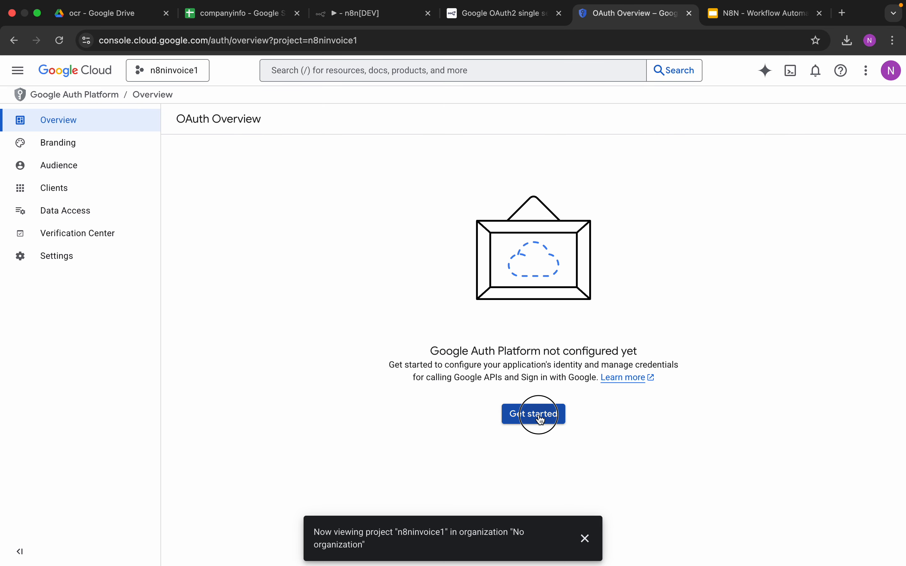
Fill in the App Information with the app name test11 and the account's user support email
click(294, 203)
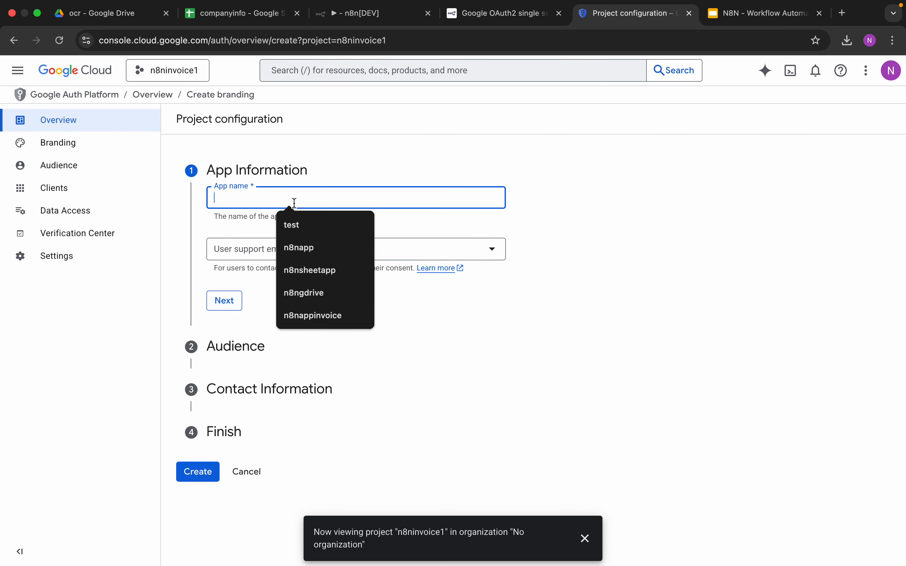
click(323, 226)
text(1)
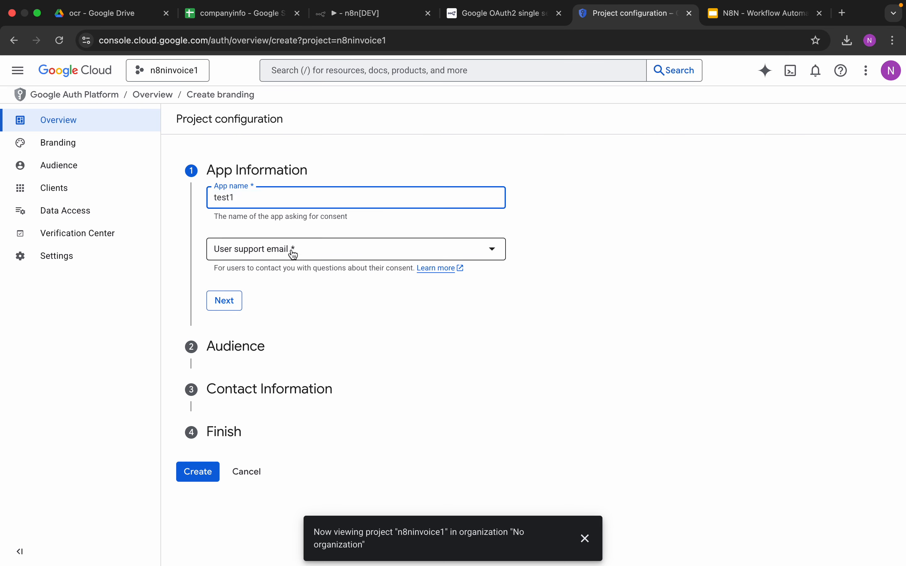
text(1)
click(294, 252)
click(301, 262)
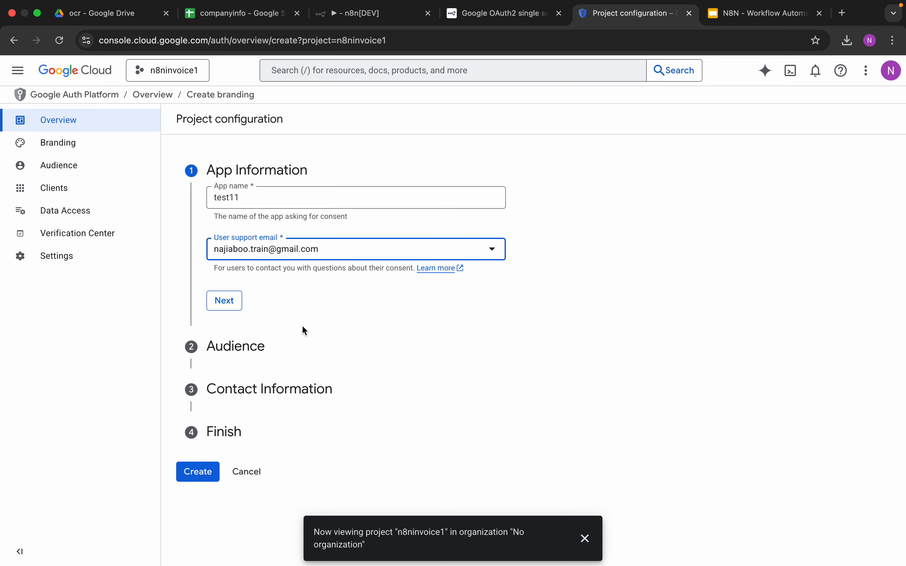
click(223, 300)
Set the audience to External, enter the contact email, and agree to the user data policy to create the OAuth configuration
click(217, 316)
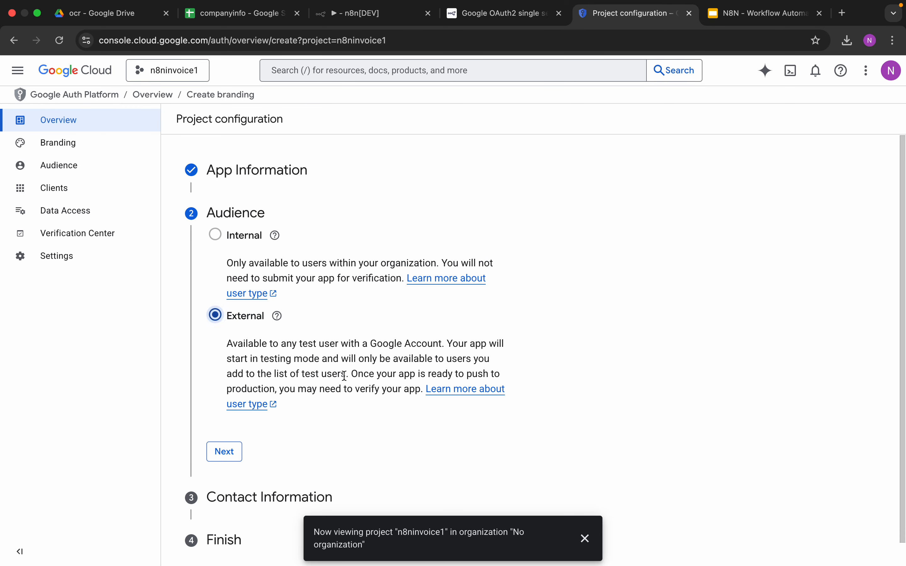
click(224, 452)
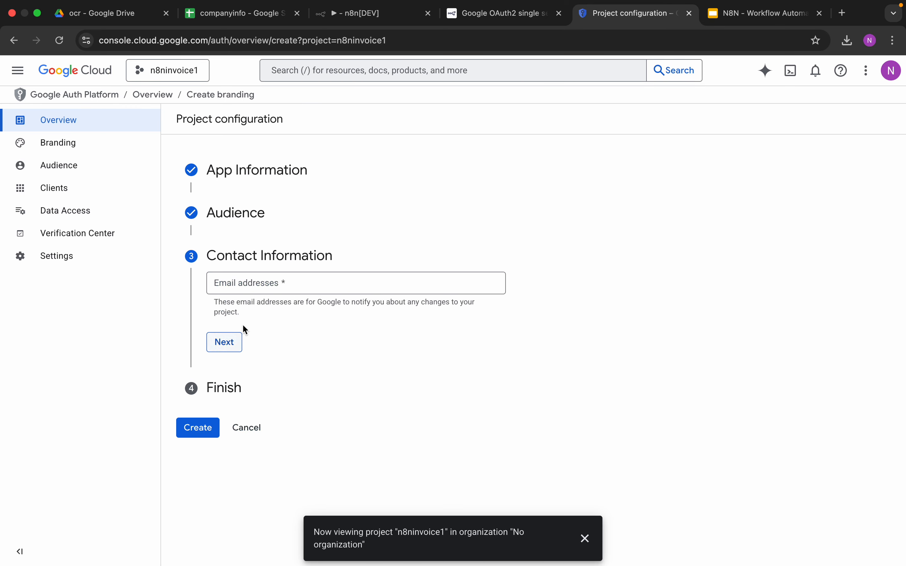
click(272, 283)
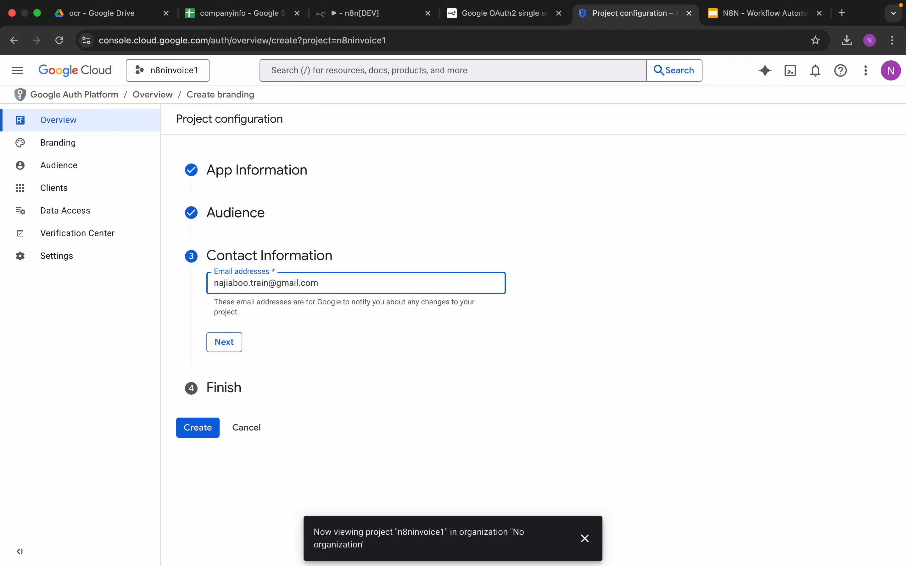
click(227, 341)
click(215, 320)
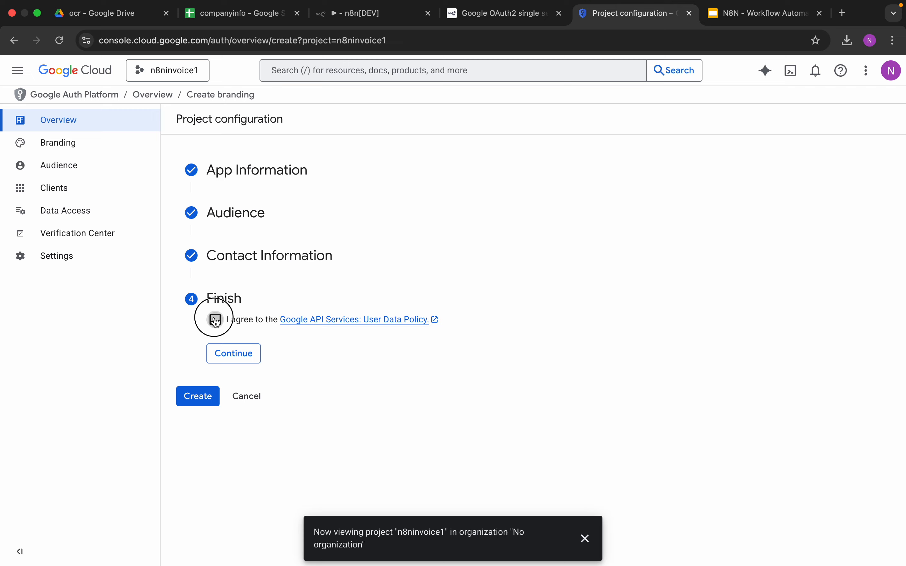
click(229, 353)
click(210, 344)
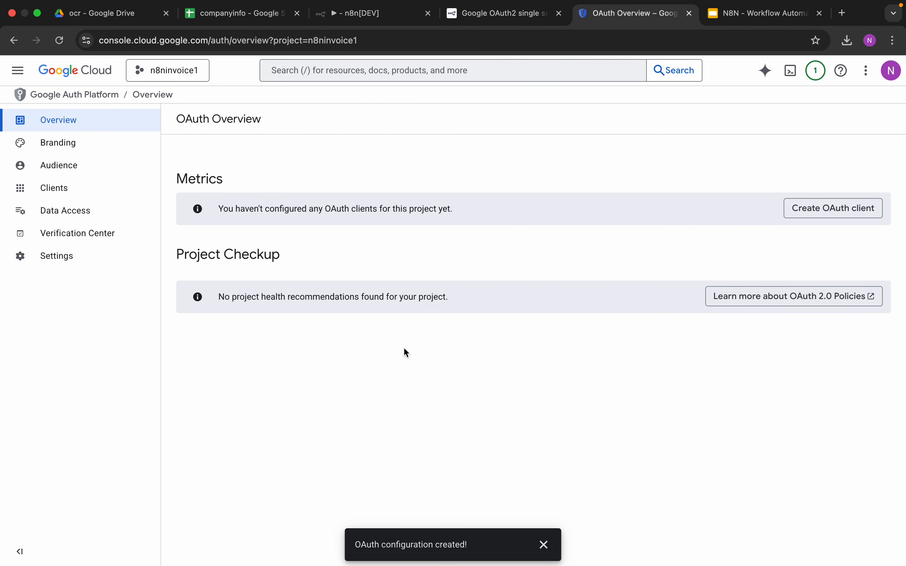
Start a new OAuth client ID with the application type Web application and add an authorized redirect URI entry
click(828, 213)
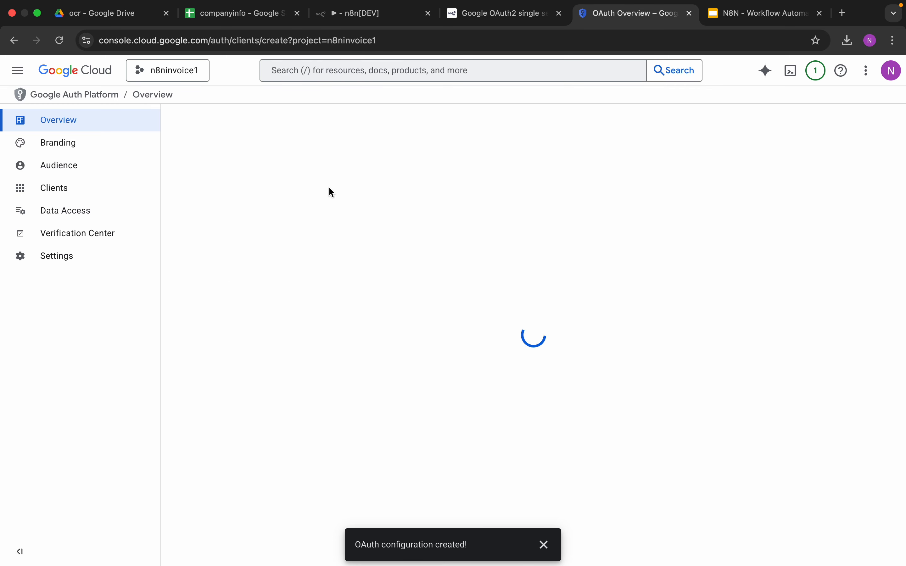
click(285, 211)
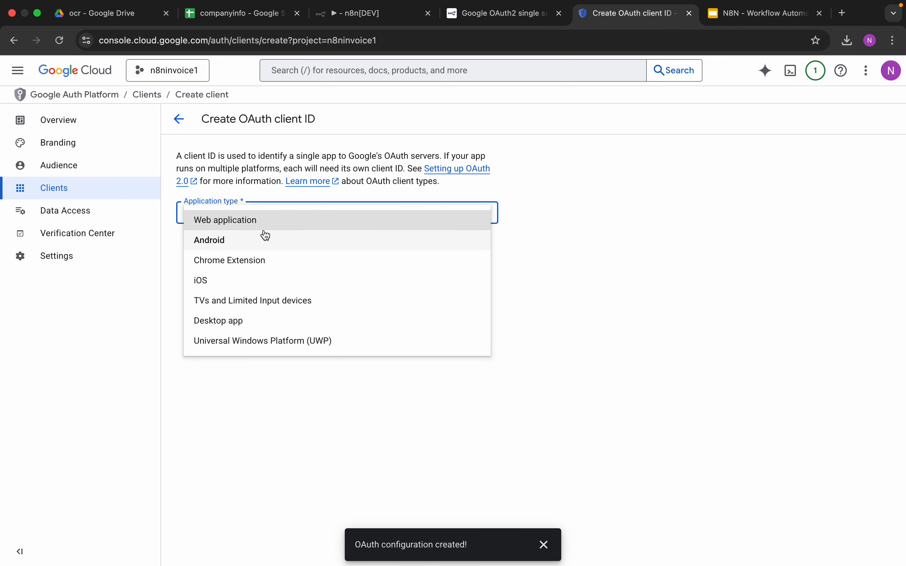
click(266, 224)
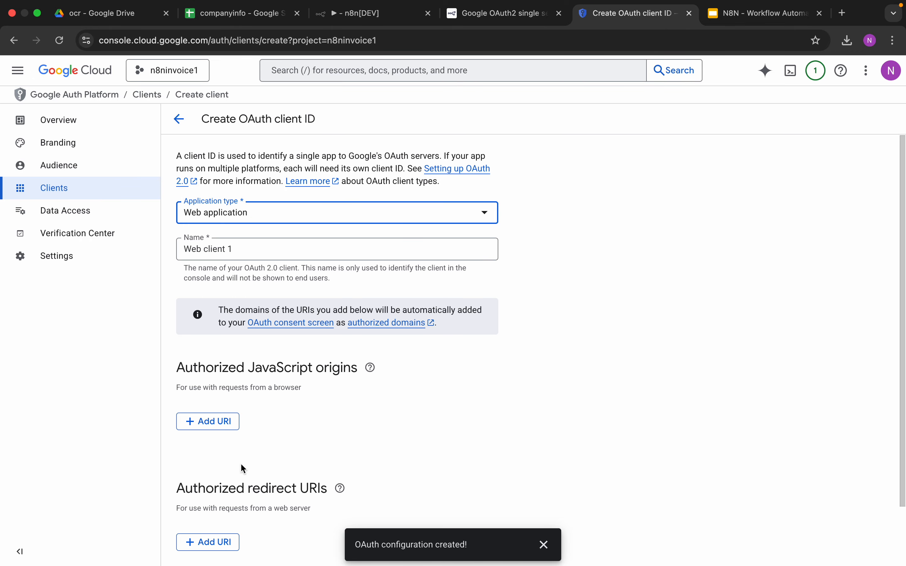
click(206, 547)
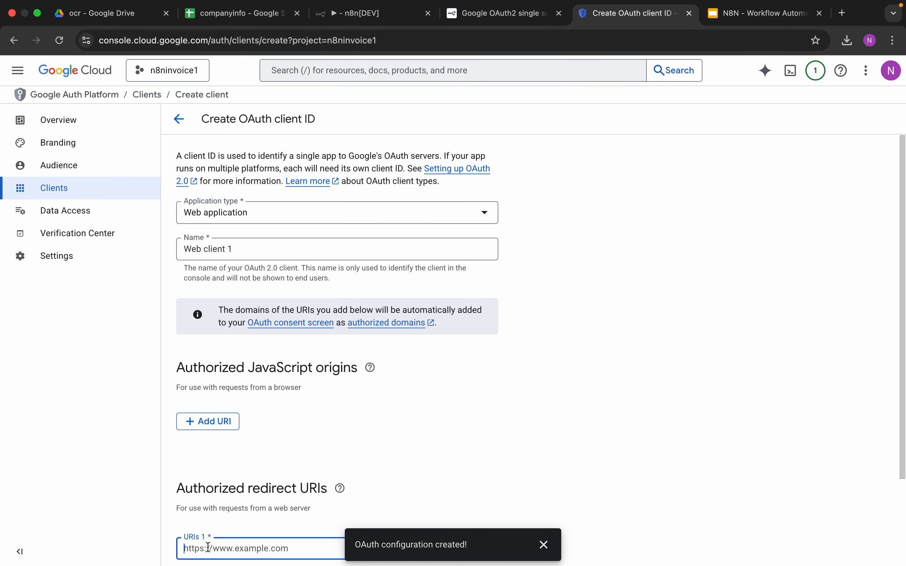
Copy the OAuth redirect URL from n8n's Google Drive credential, paste it as the authorized redirect URI, and create the client
click(348, 14)
scroll(492, 378, down, 3)
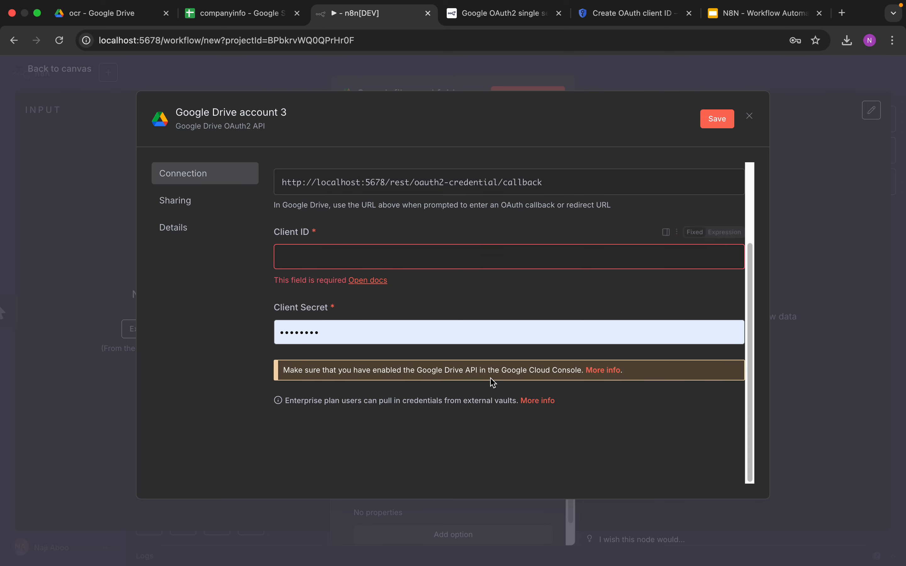
scroll(419, 370, up, 1)
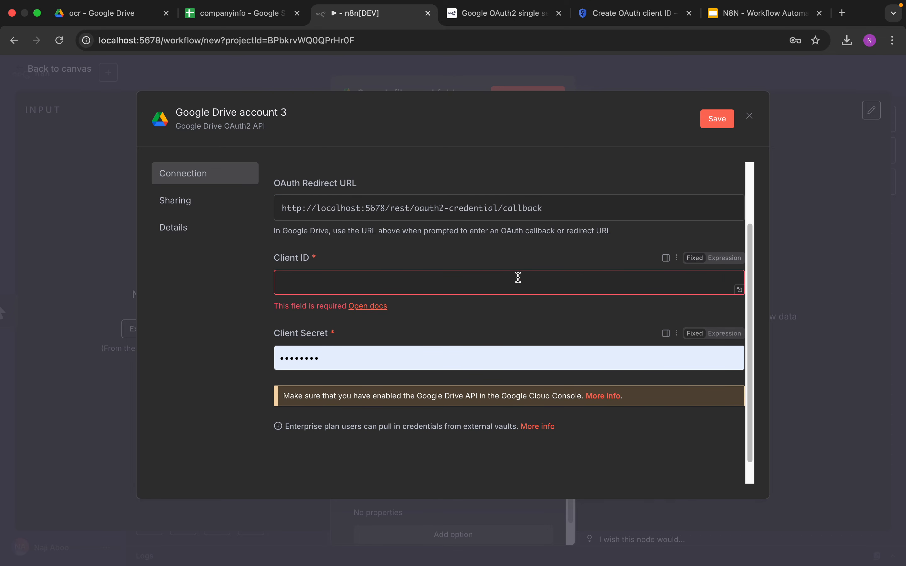
click(558, 208)
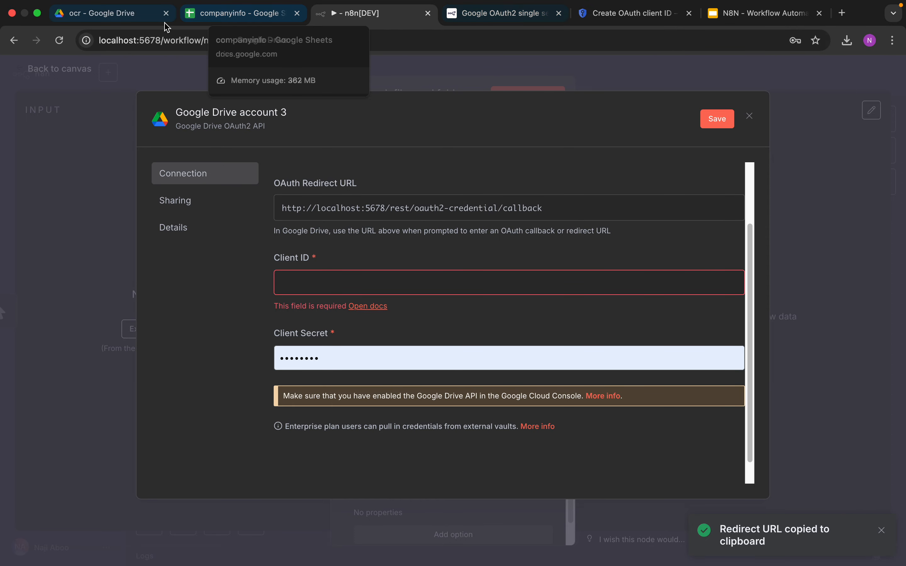
click(496, 25)
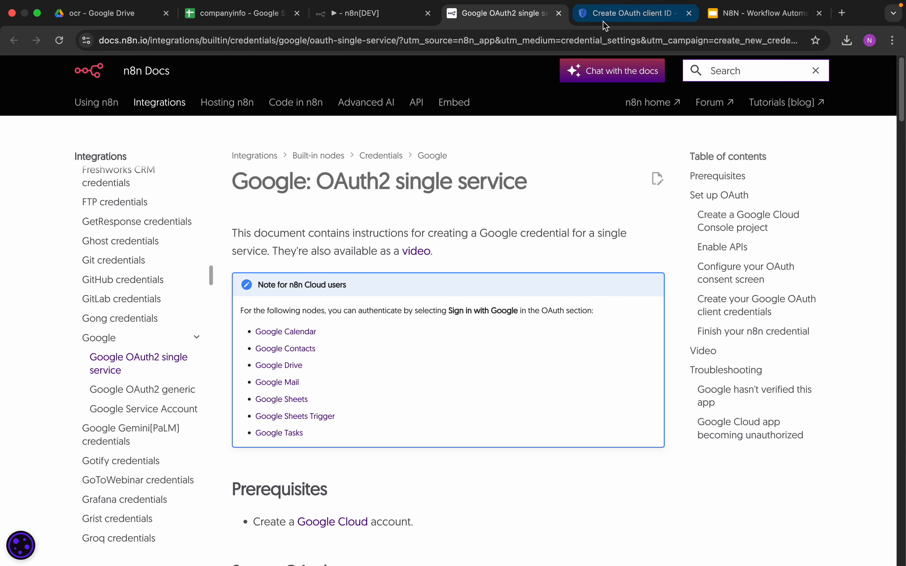
click(599, 14)
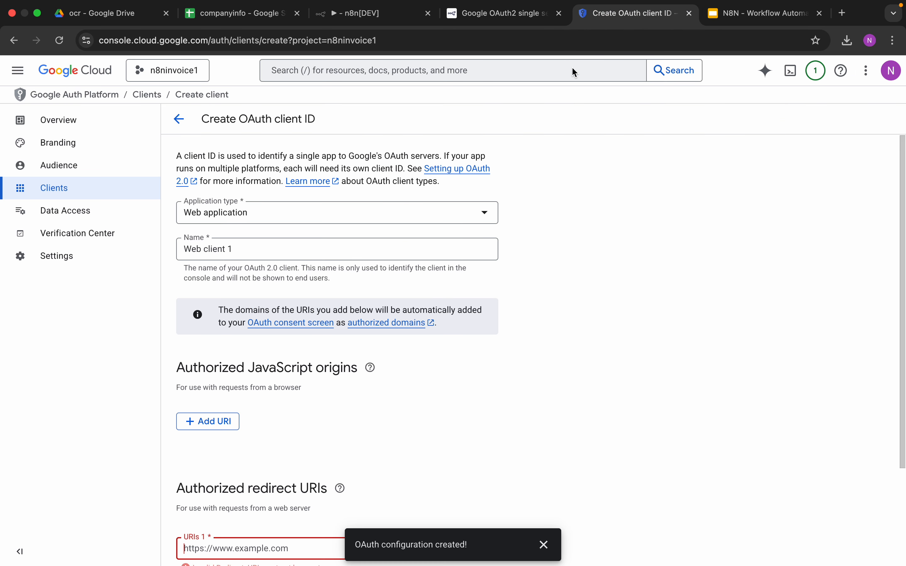
right_click(250, 543)
click(270, 456)
click(543, 545)
scroll(499, 462, down, 3)
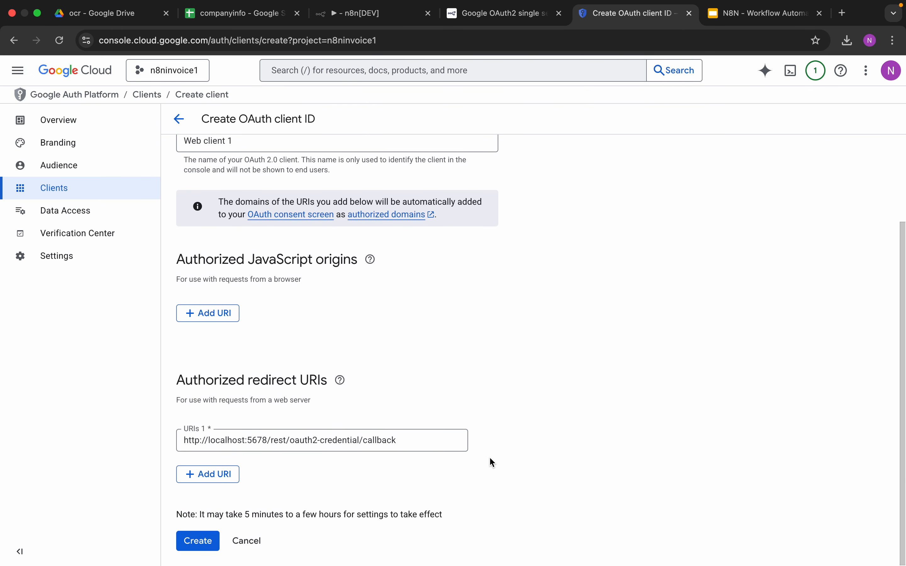
click(199, 540)
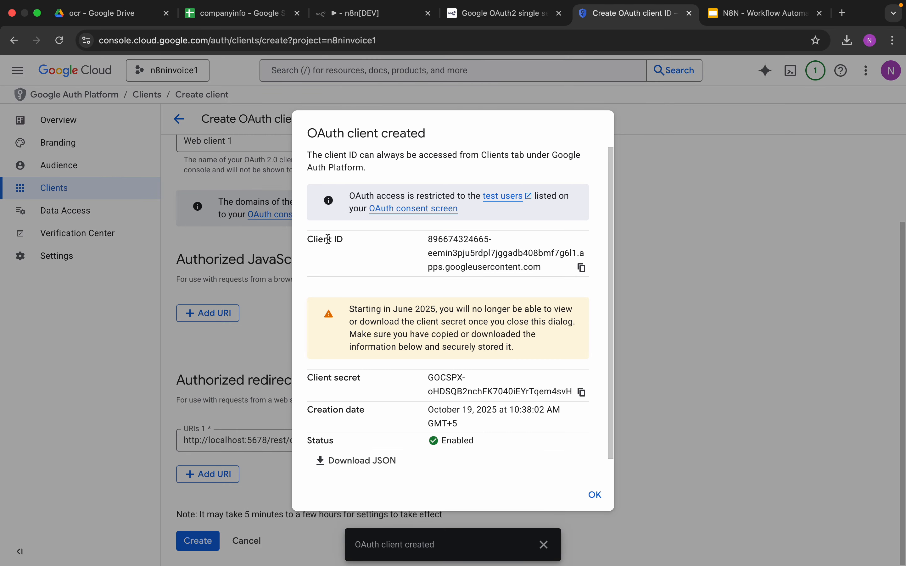
Download the new OAuth client's JSON file and paste its client ID into the Google Drive credential in n8n
click(365, 464)
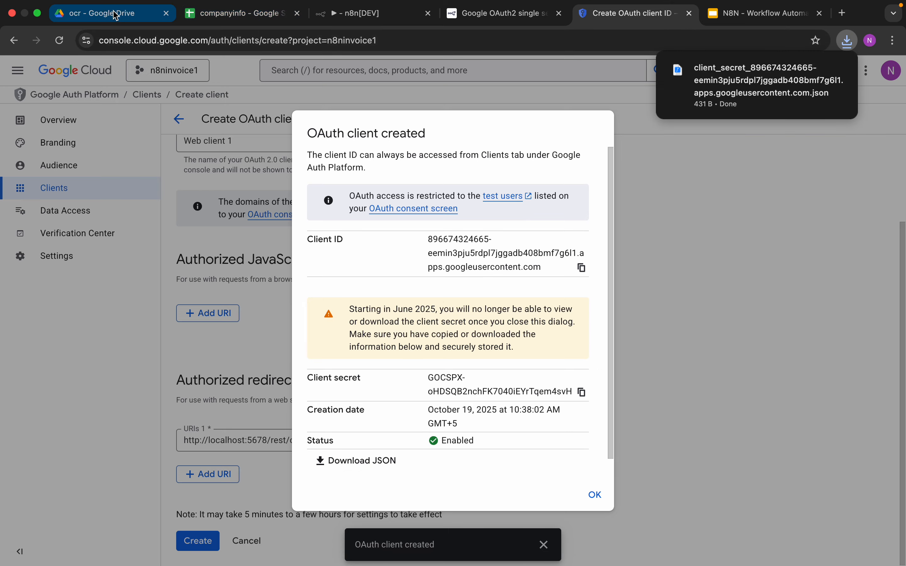
click(408, 18)
right_click(339, 280)
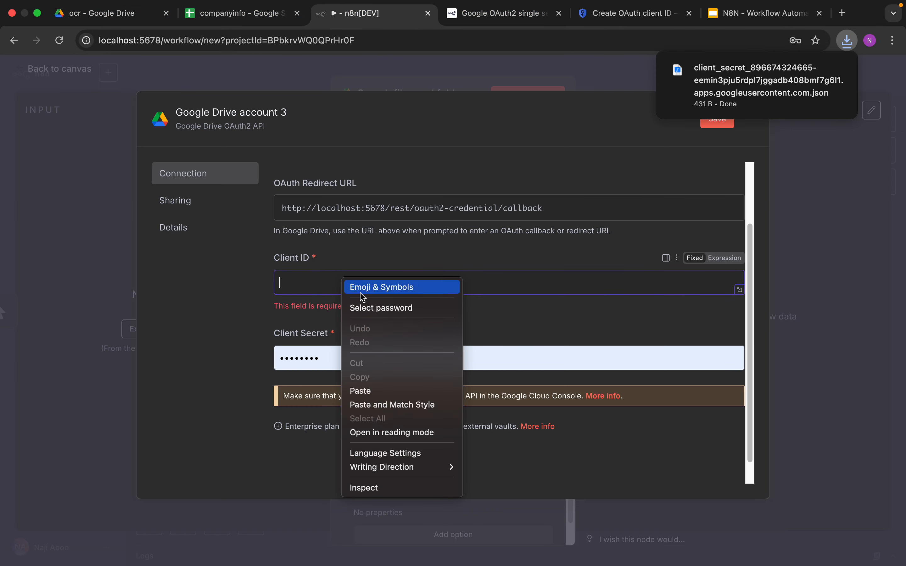
click(391, 398)
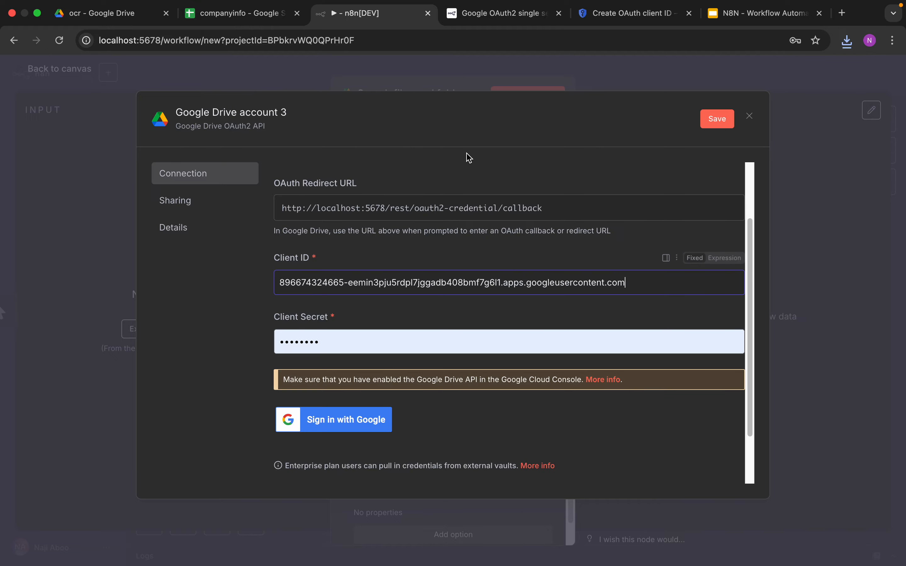
Copy the client secret from the created OAuth client and paste it into n8n's Client Secret field, replacing the autofilled value
click(618, 15)
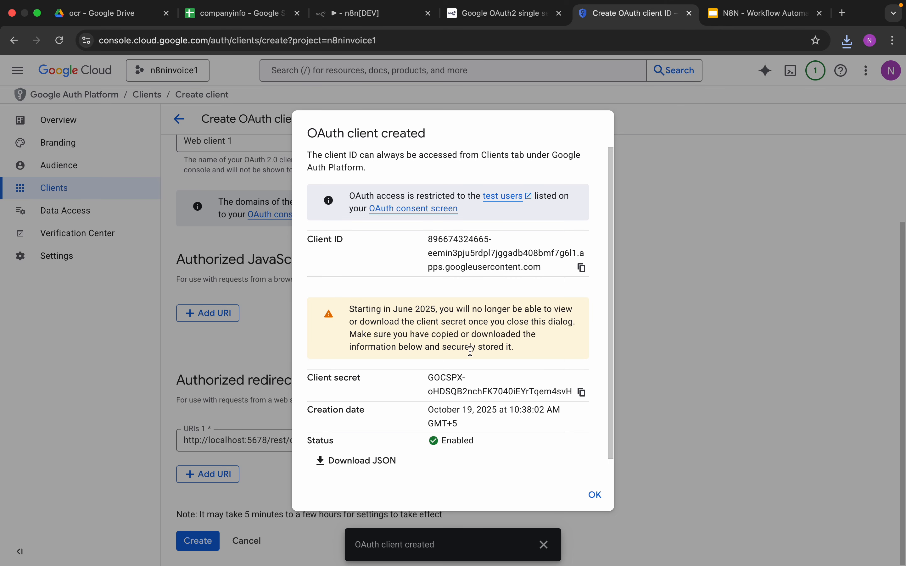
click(582, 392)
click(376, 14)
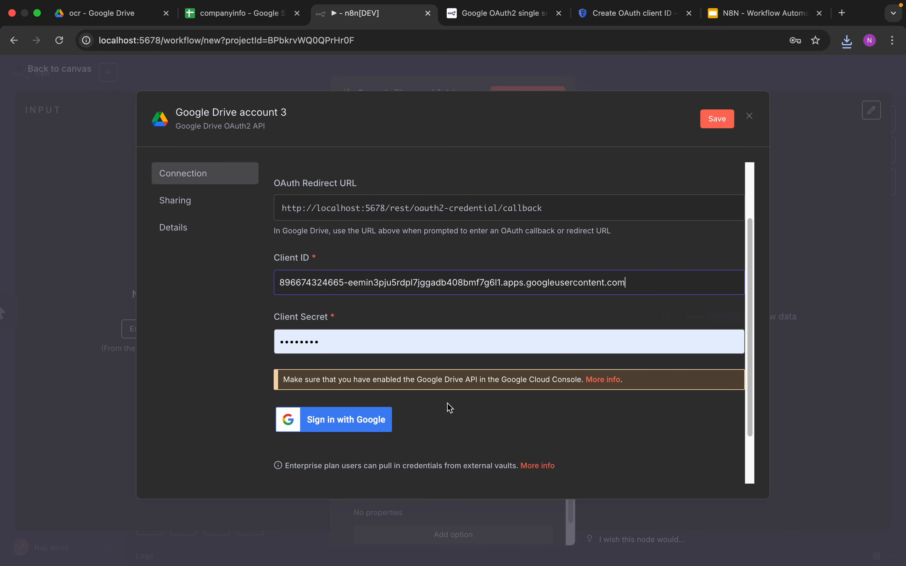
double_click(346, 342)
right_click(345, 342)
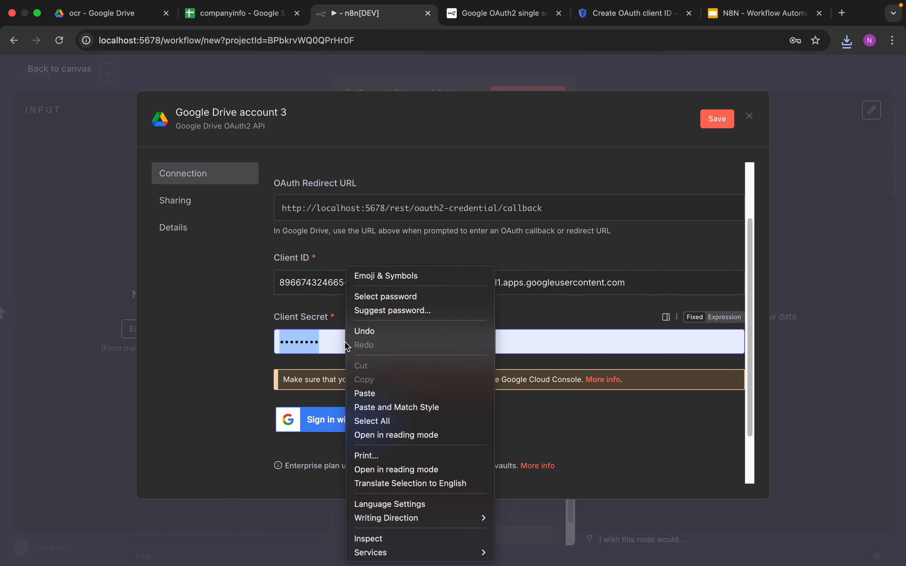
click(405, 398)
click(366, 344)
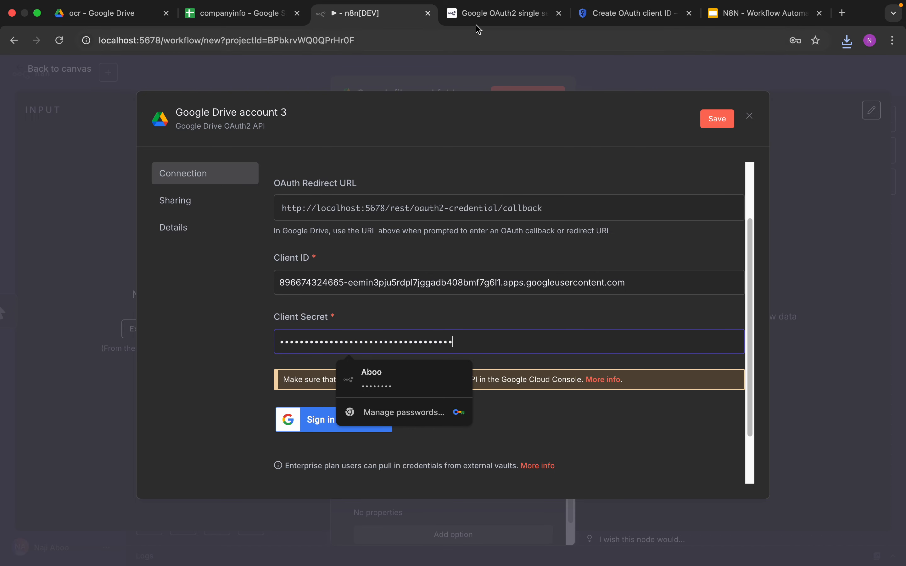
Dismiss the created-client details in Google Cloud and add the account's e-mail as a test user under the project's Audience settings
click(484, 20)
click(614, 14)
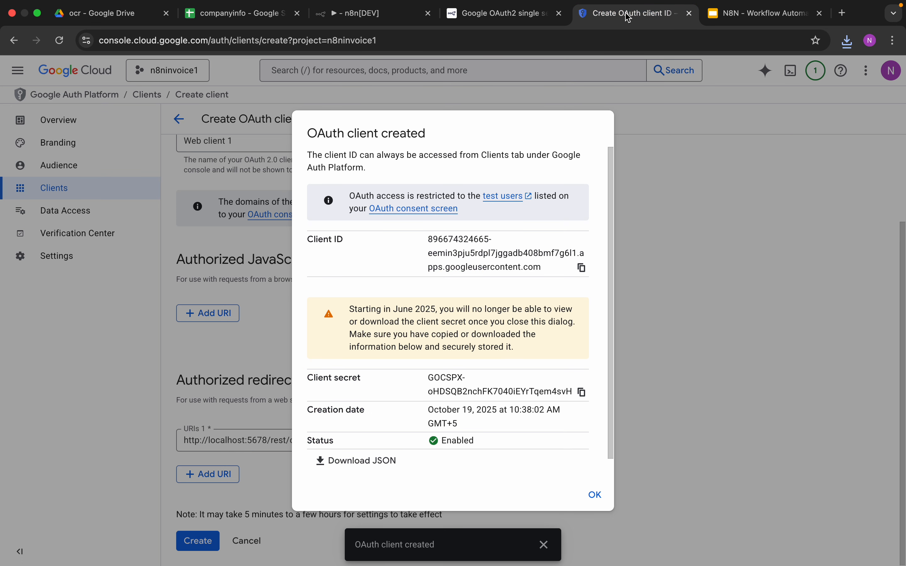
click(592, 493)
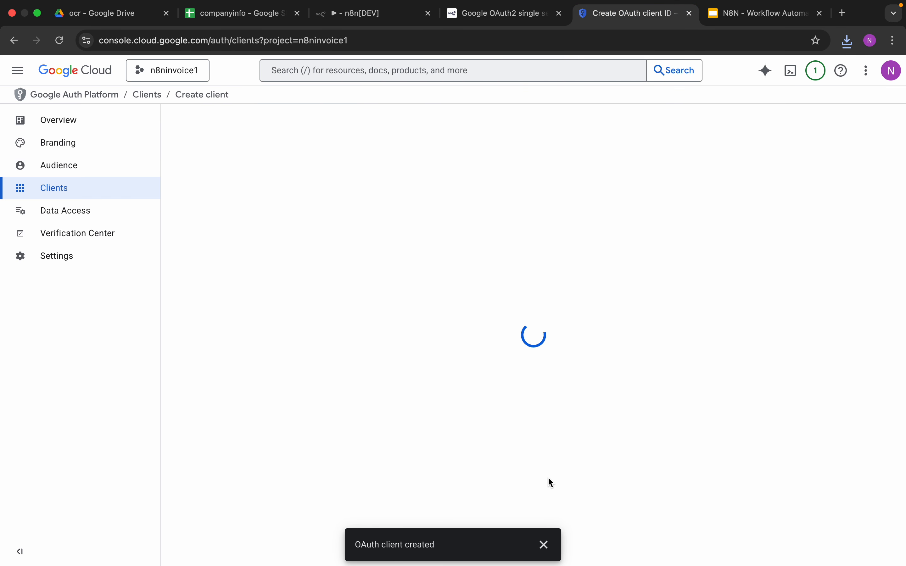
click(78, 172)
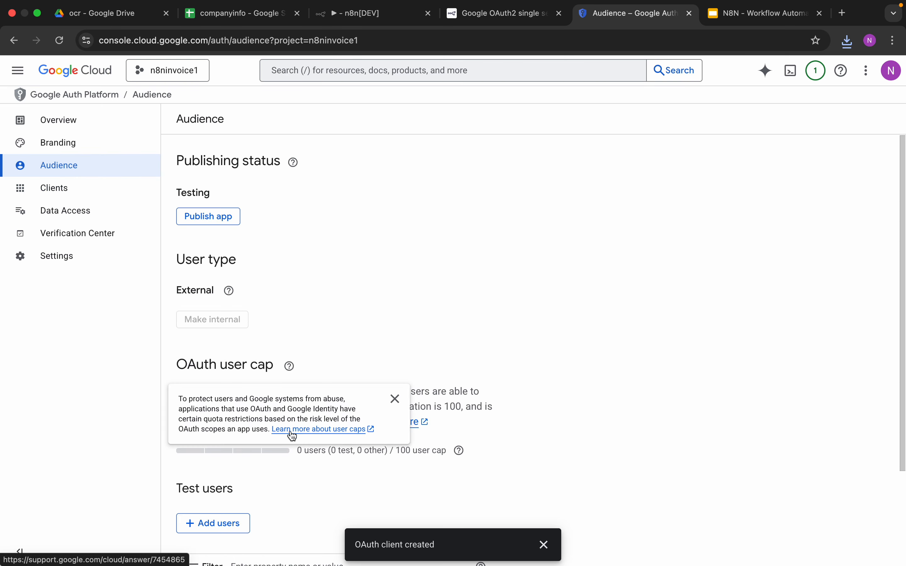
click(230, 529)
click(511, 193)
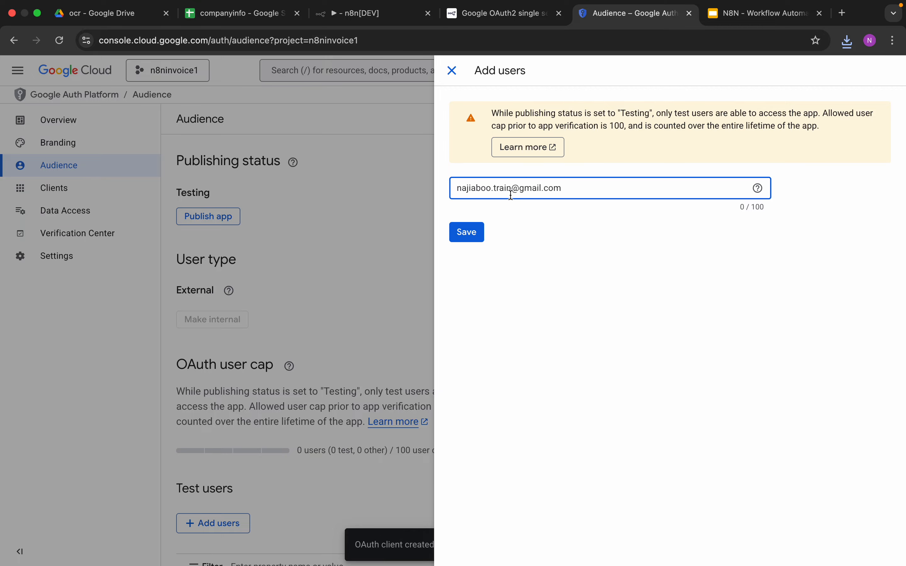
click(468, 233)
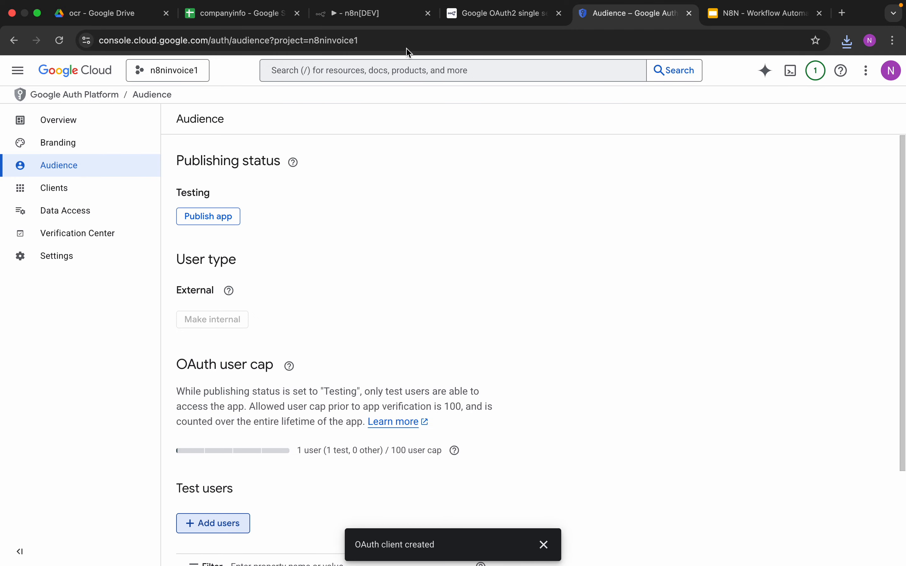
Start Google sign-in from the Google Drive credential in n8n, choose the test user's account and continue to the unverified app
click(384, 19)
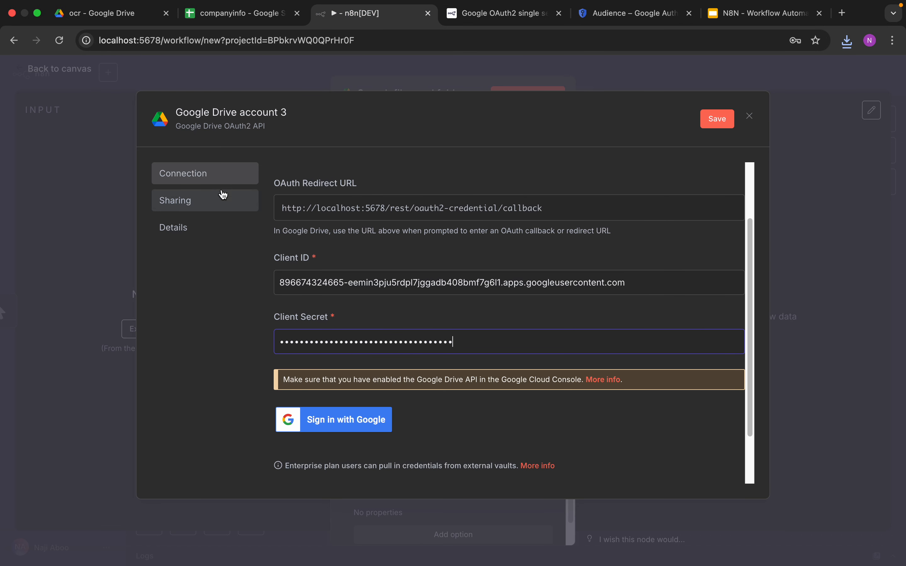
click(337, 421)
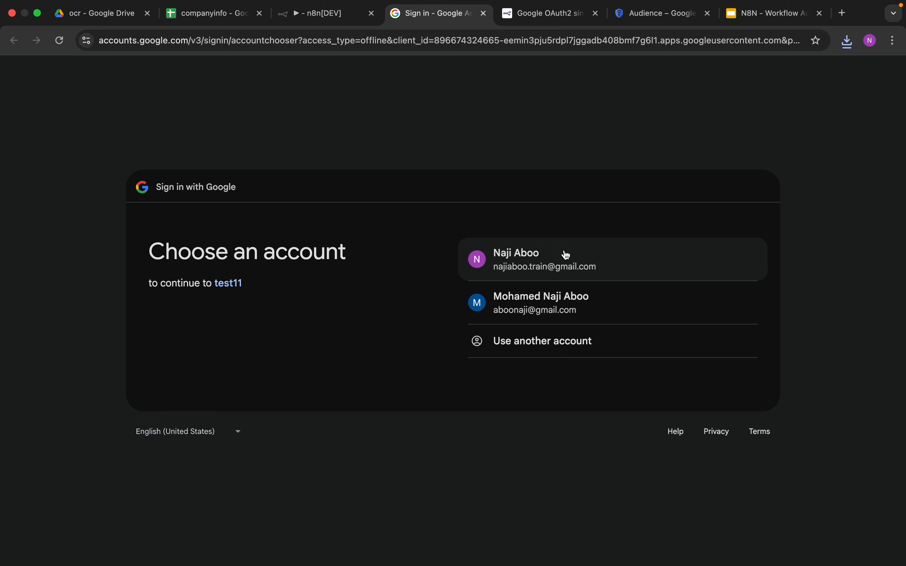
click(567, 254)
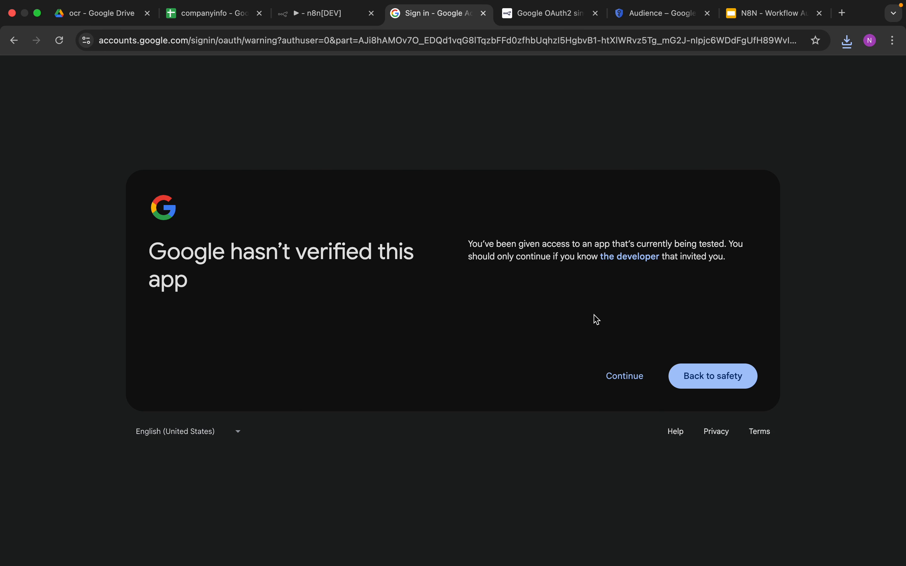
click(625, 375)
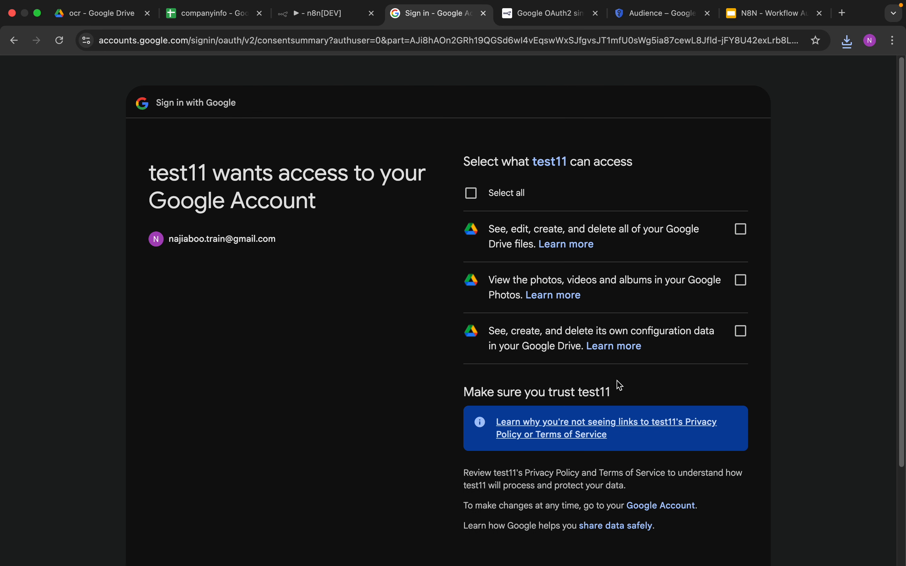
Grant test11 all requested Google Drive permissions, then return to n8n and close the Google Drive credential
click(473, 194)
scroll(621, 384, down, 4)
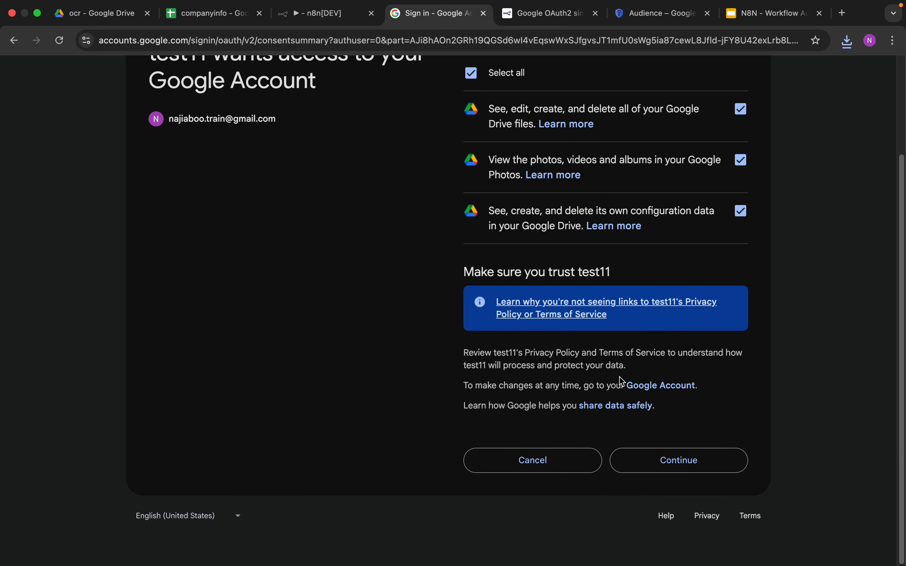
click(670, 465)
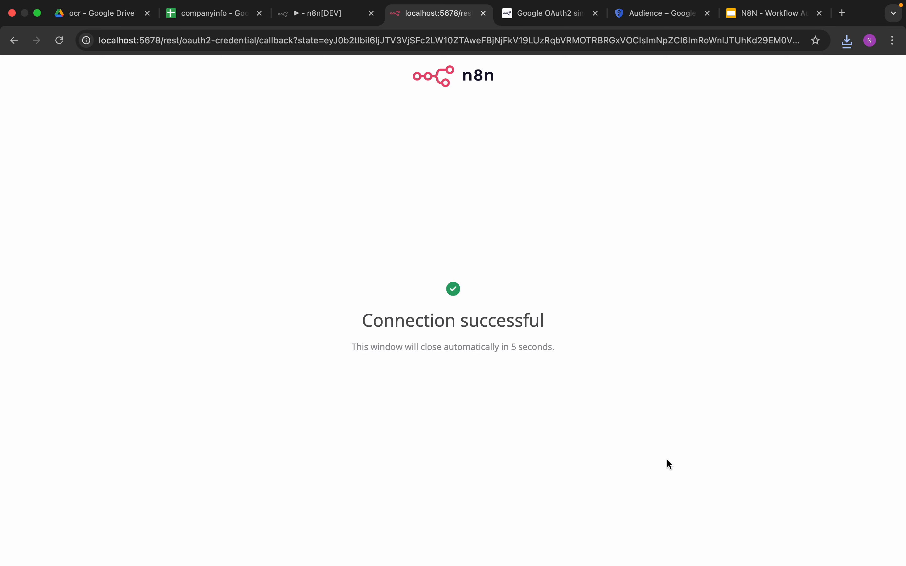
click(322, 21)
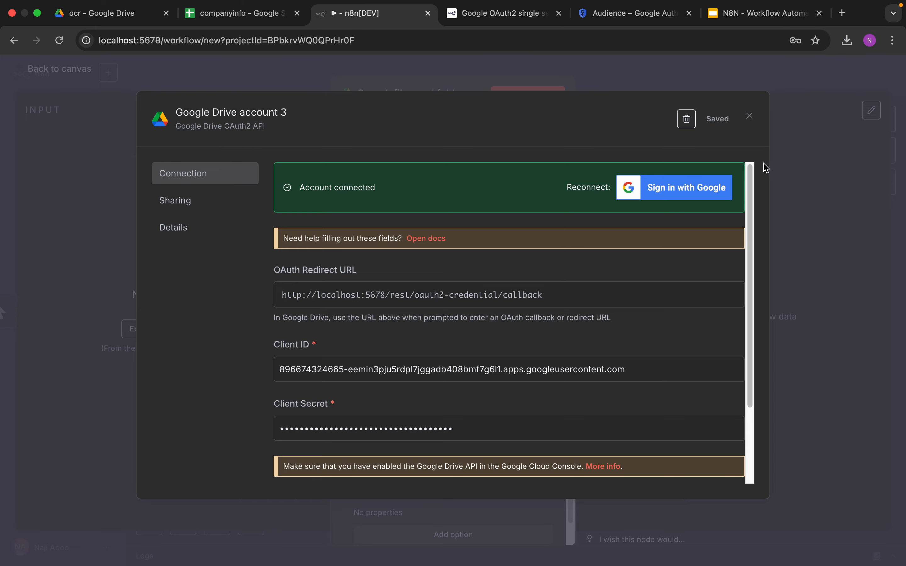
click(753, 124)
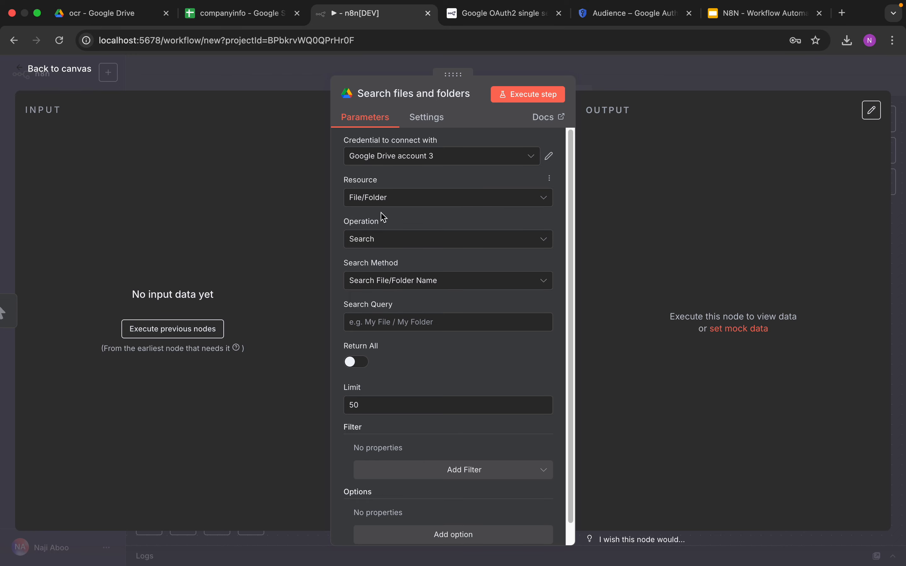
Turn on Return All for the Google Drive file search and add a Folder filter set to the ocr folder
scroll(572, 284, down, 1)
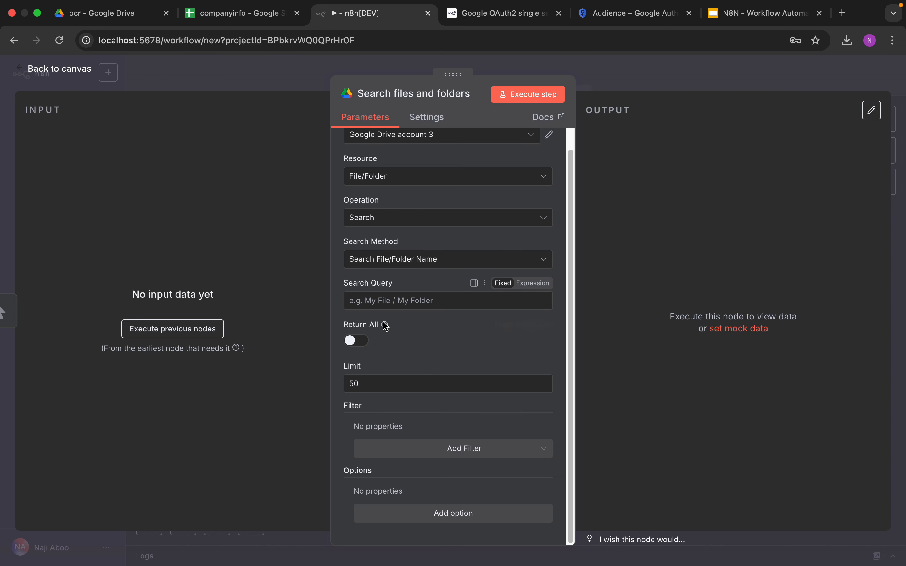
click(357, 342)
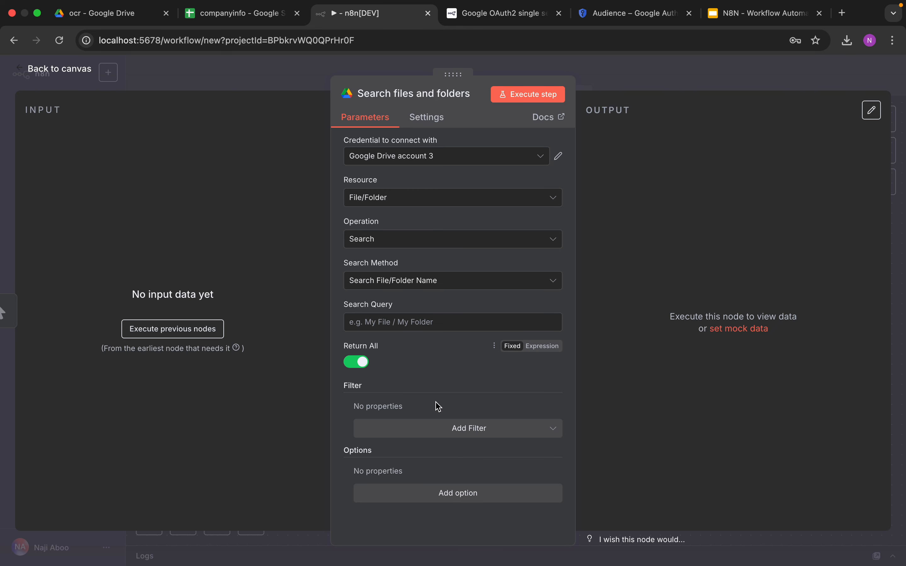
click(451, 431)
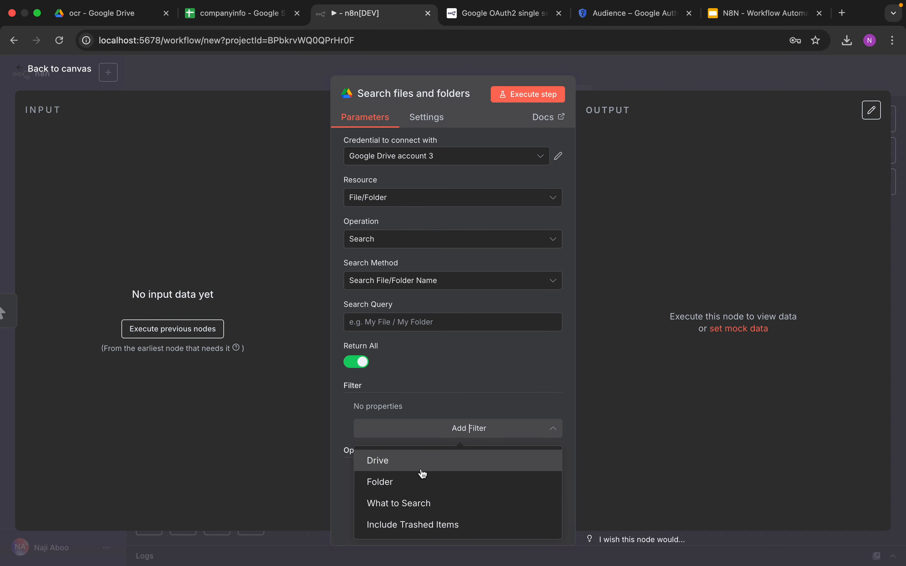
click(419, 483)
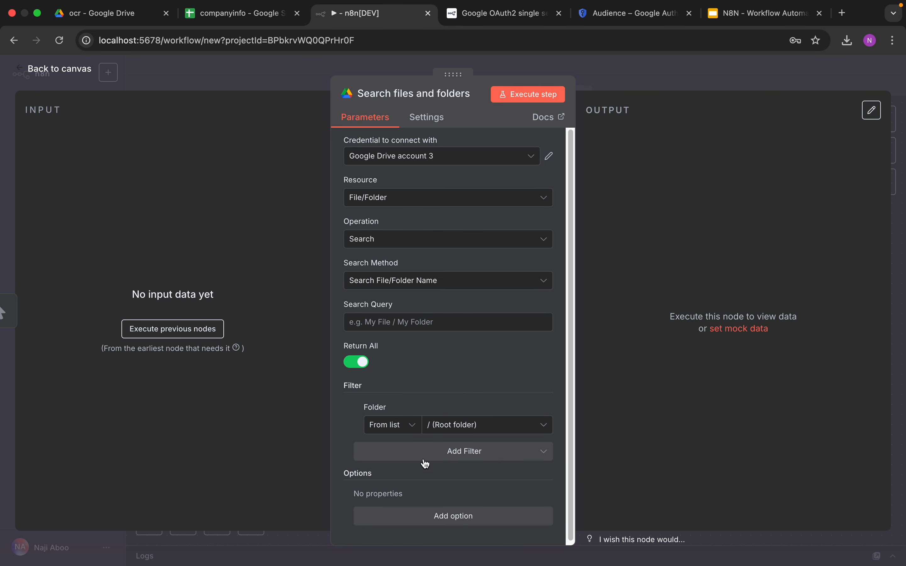
click(473, 432)
text(ocr)
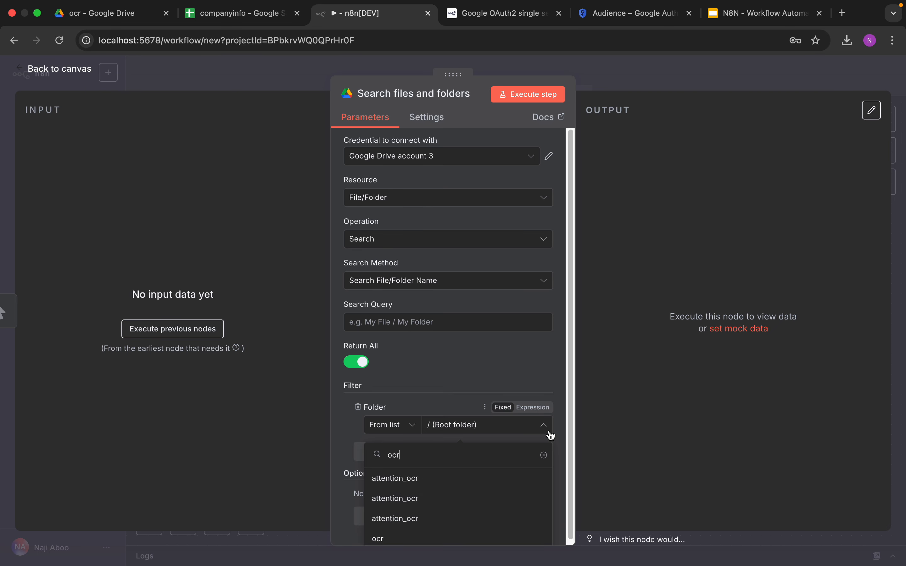
click(378, 539)
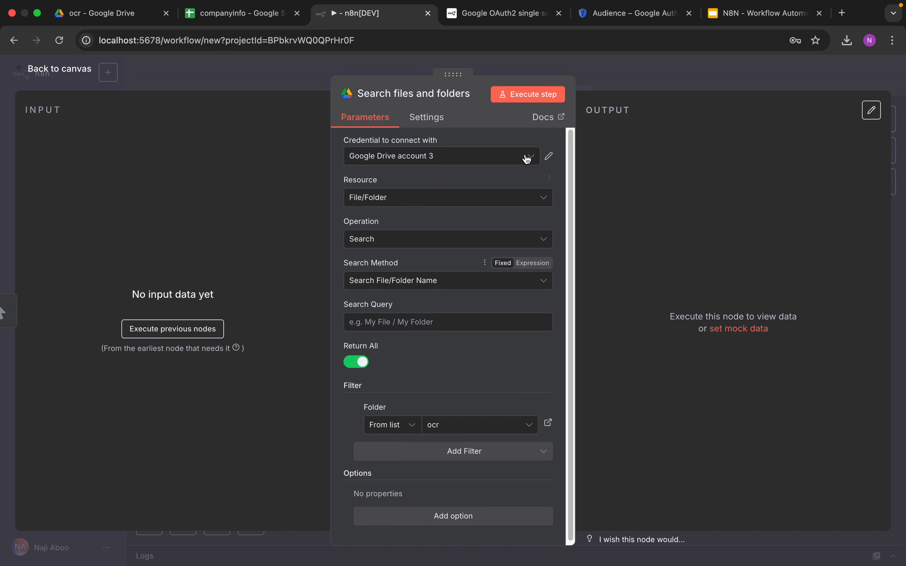
Execute the Search files and folders step, view its output as a table, and return to the canvas
click(534, 98)
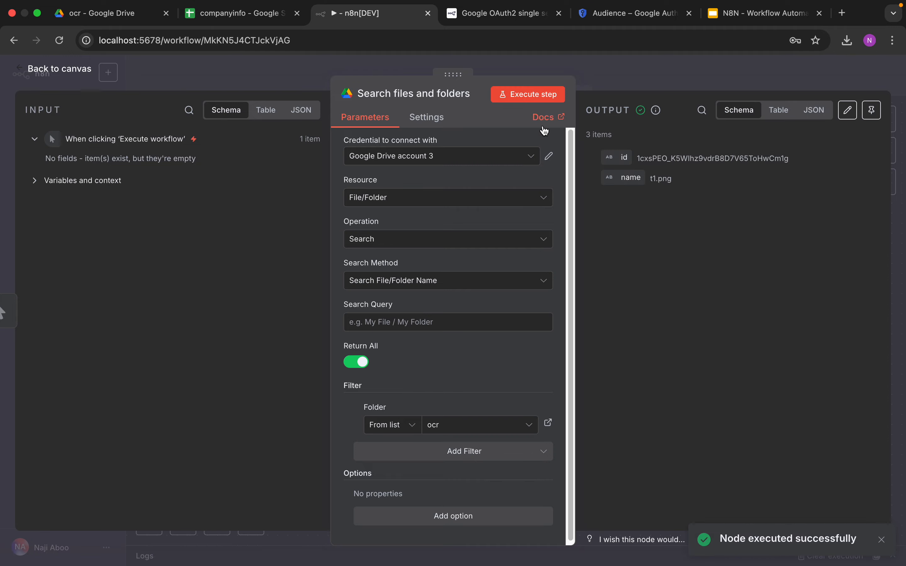
click(807, 120)
click(780, 113)
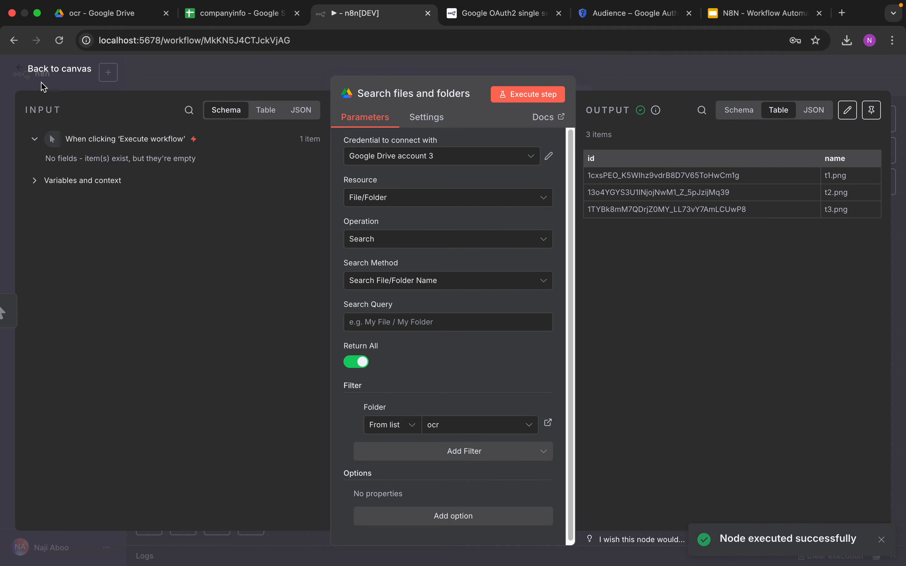
click(54, 75)
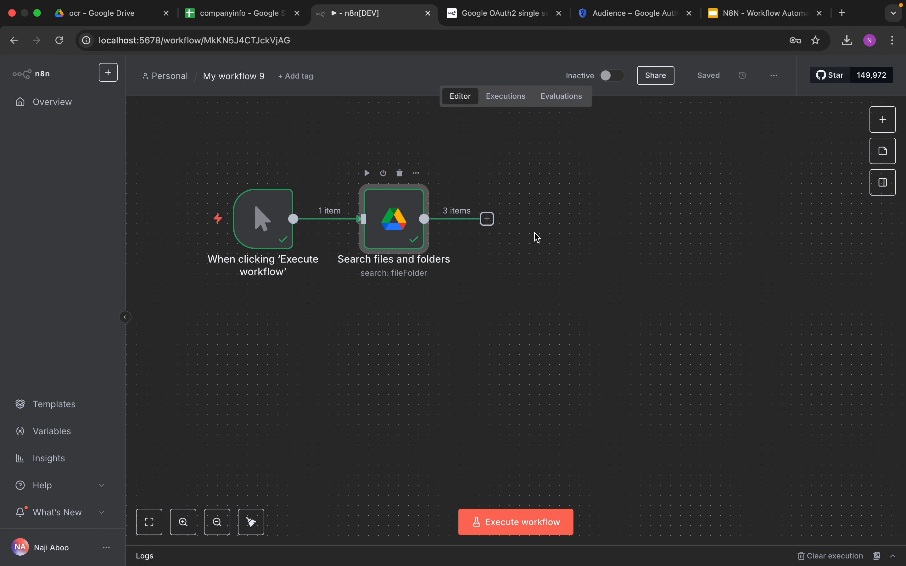
Add a Google Drive node with the Download file action after the Search files and folders node
key(Tab)
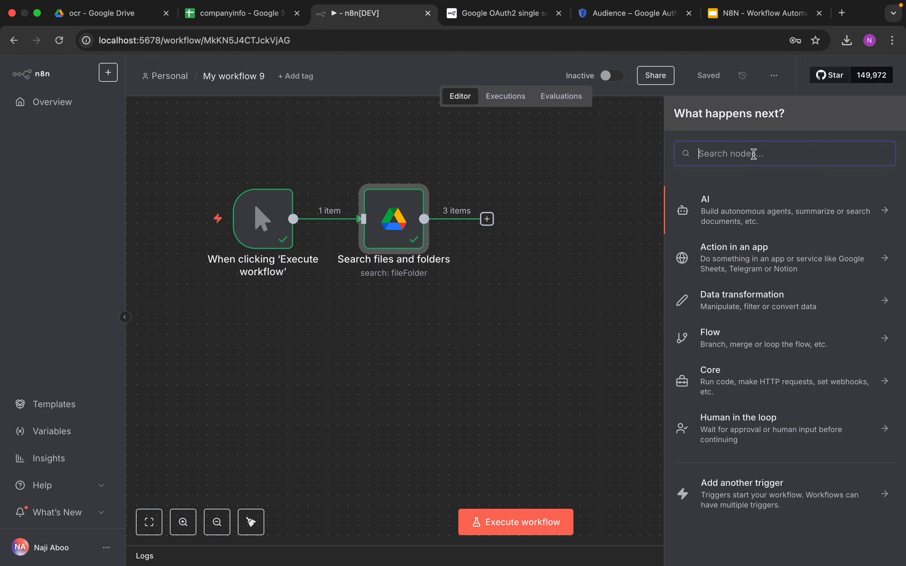
text(goog)
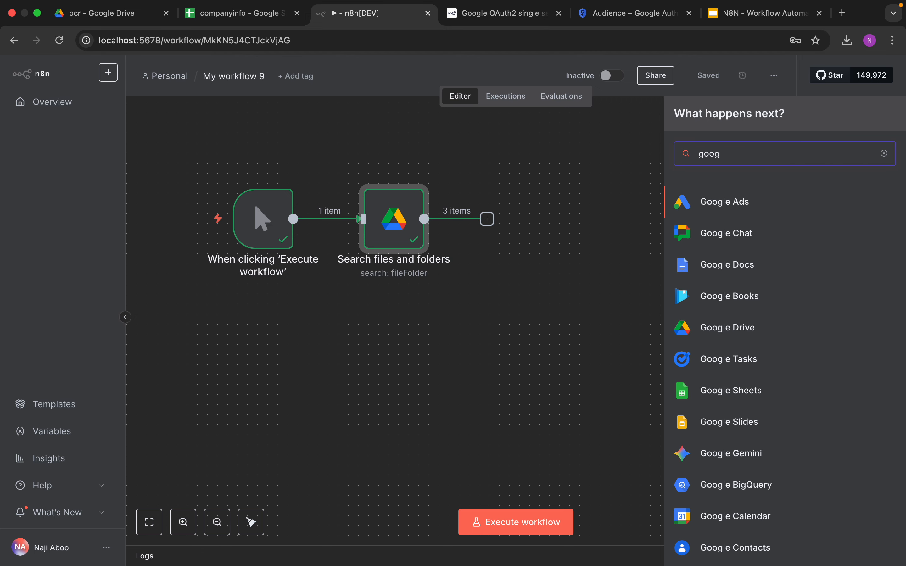
text(le dr)
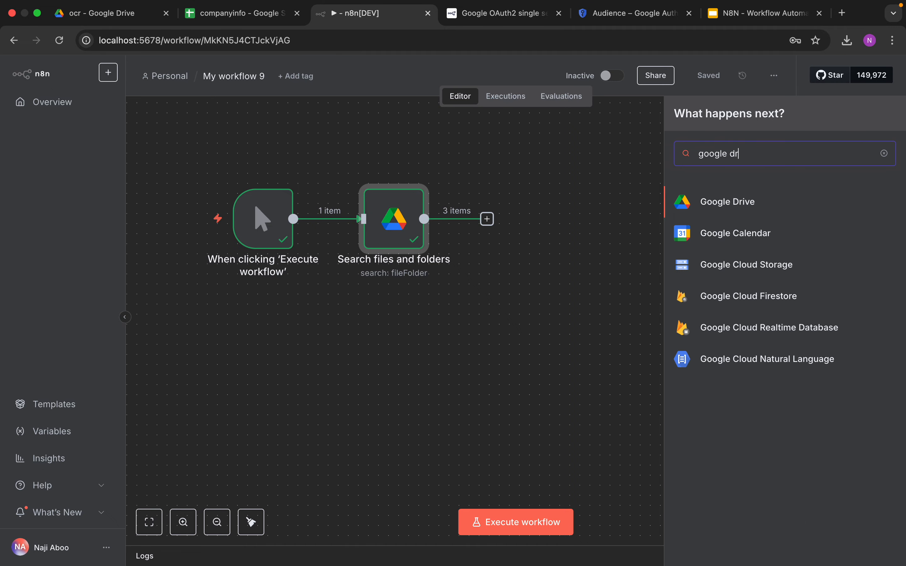
click(750, 204)
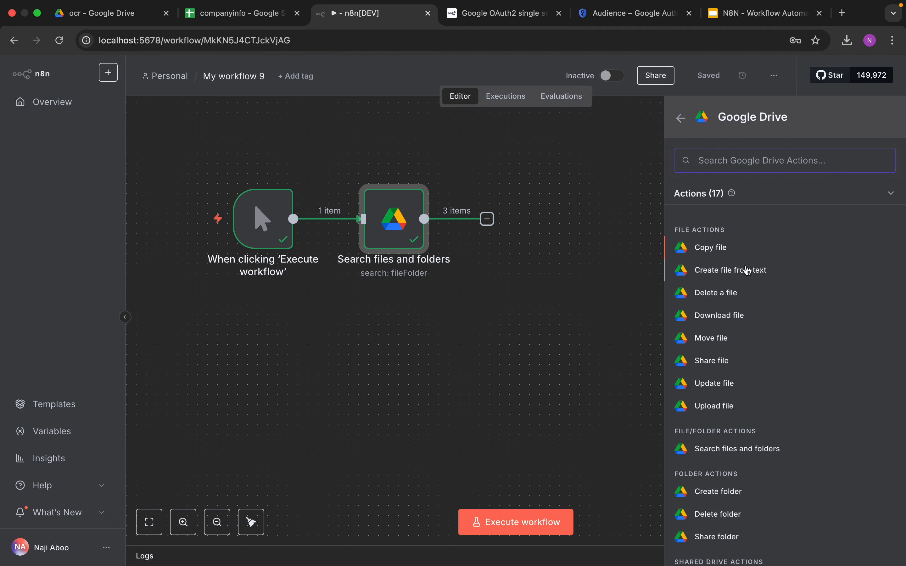
click(720, 316)
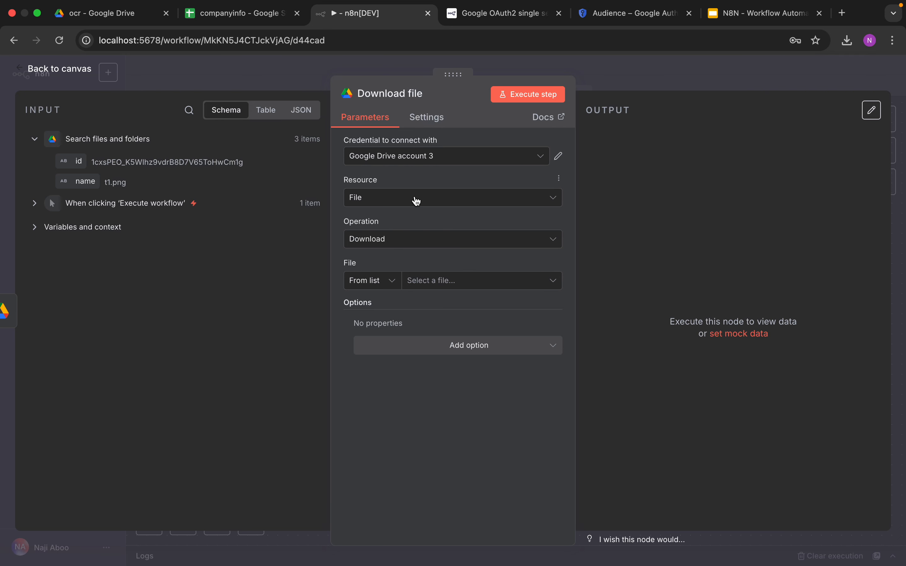
Set the Download file node to pick files By ID using {{ $json.id }} from the search output, and execute the step
click(386, 285)
click(370, 354)
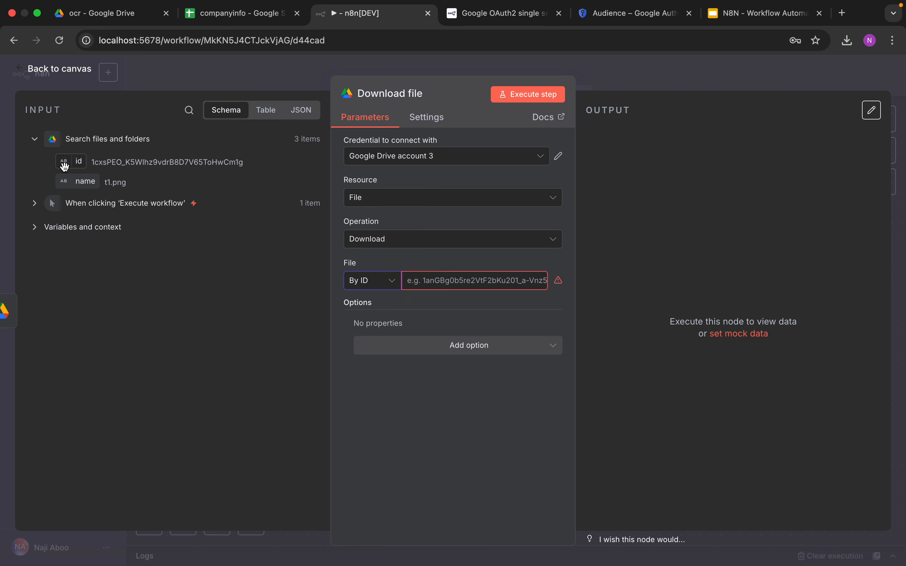
drag(68, 164, 458, 287)
click(528, 96)
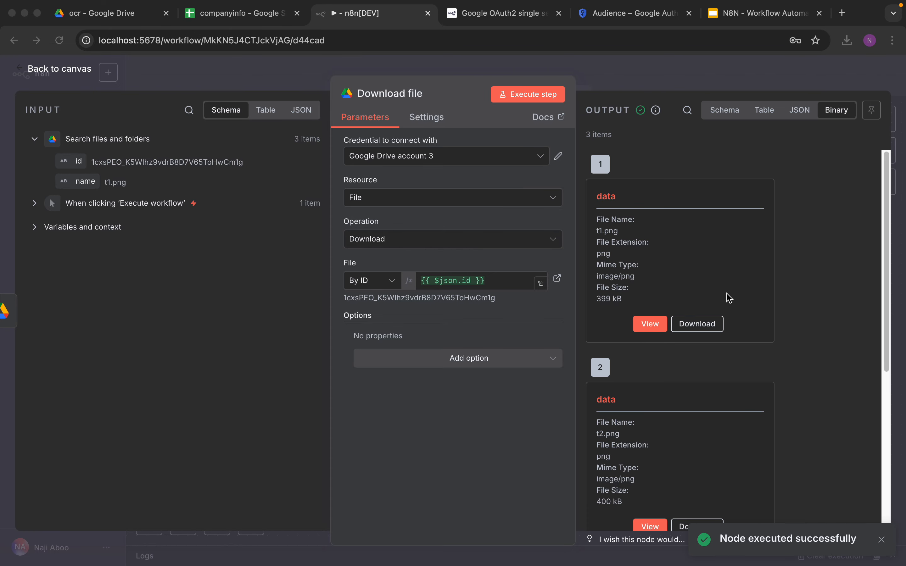
scroll(729, 299, down, 7)
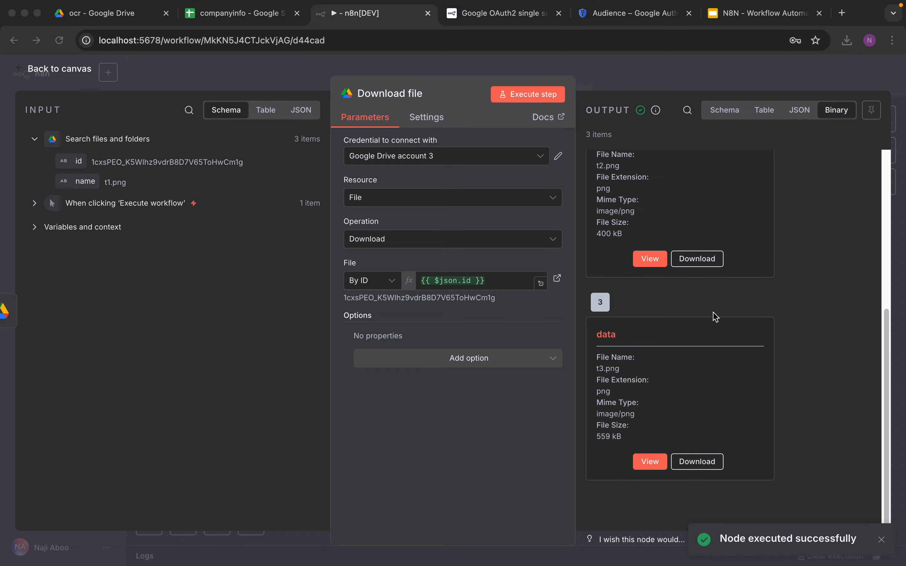
click(71, 73)
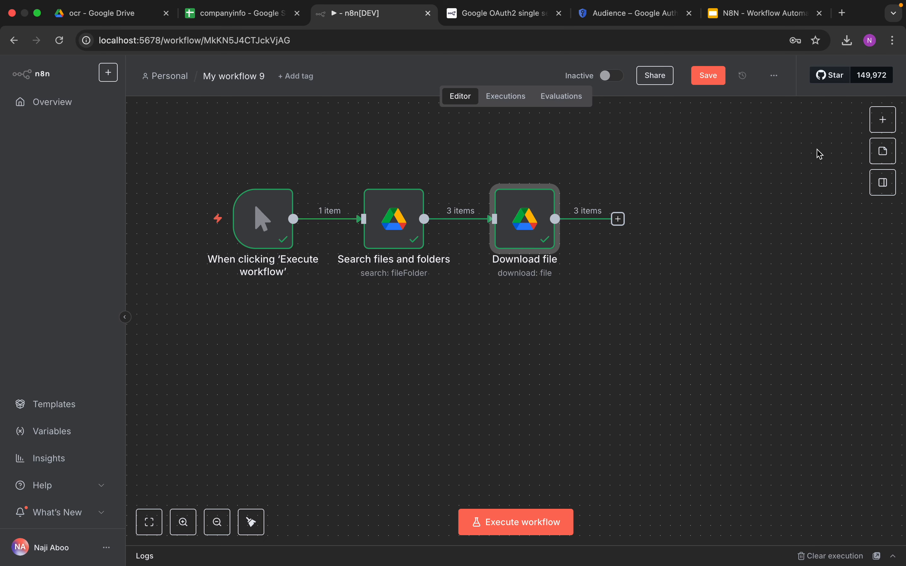
Add a Code node after Download file and select JavaScript as its language
click(877, 122)
text(code)
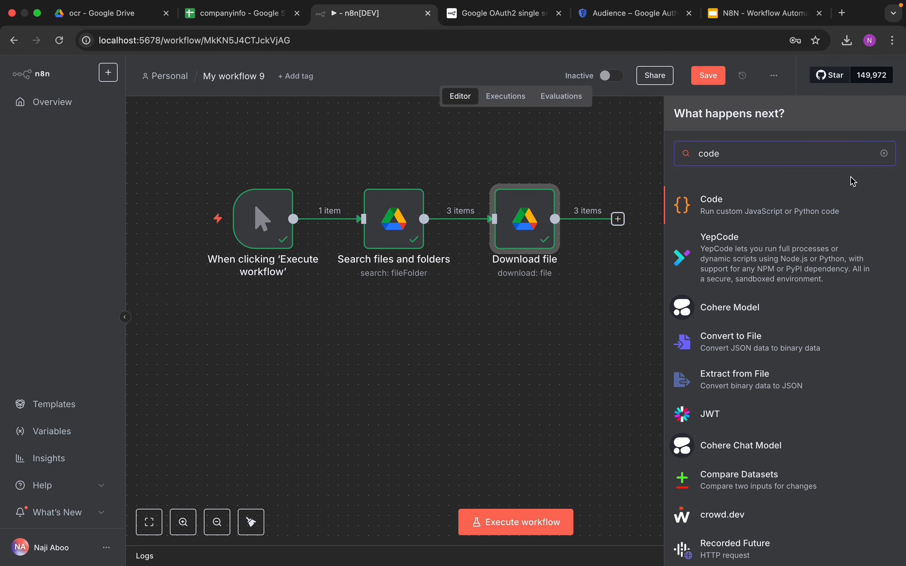
click(789, 206)
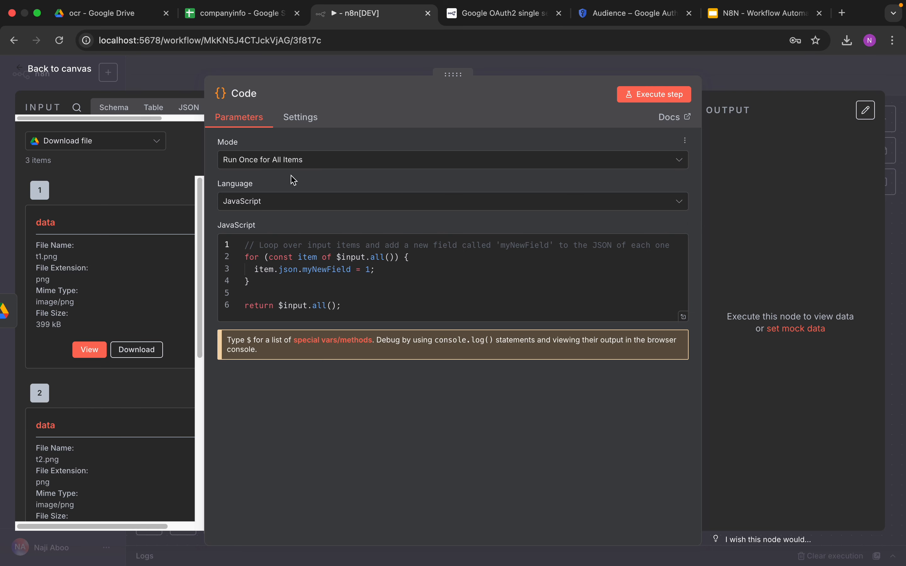
click(282, 201)
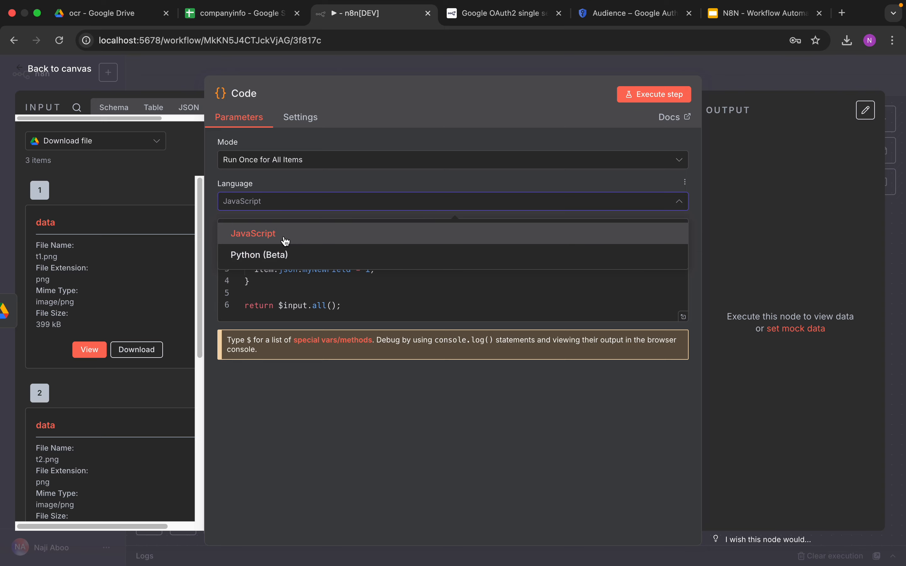
click(285, 240)
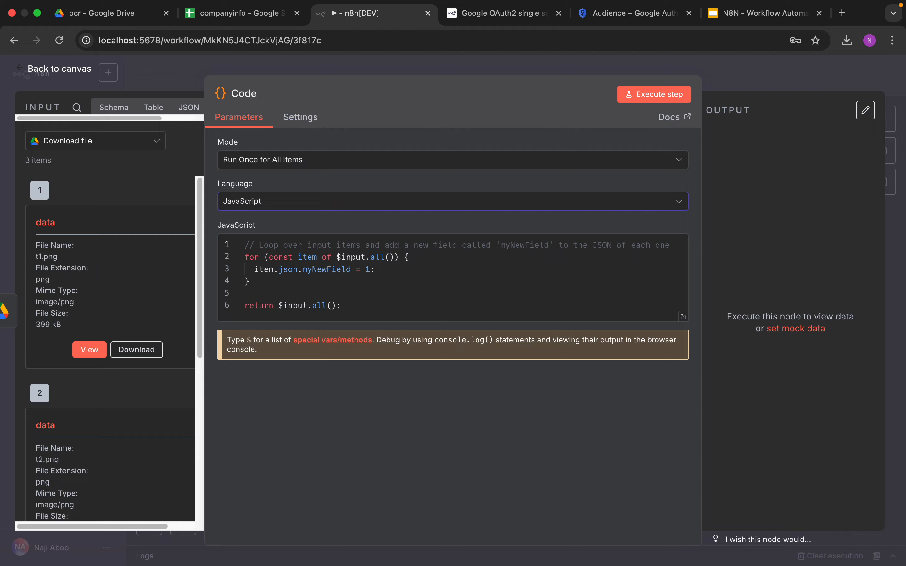
Replace the default Code script with one returning the input's binary data as image_base64, execute the step, and return to the canvas
drag(382, 311, 223, 240)
right_click(326, 245)
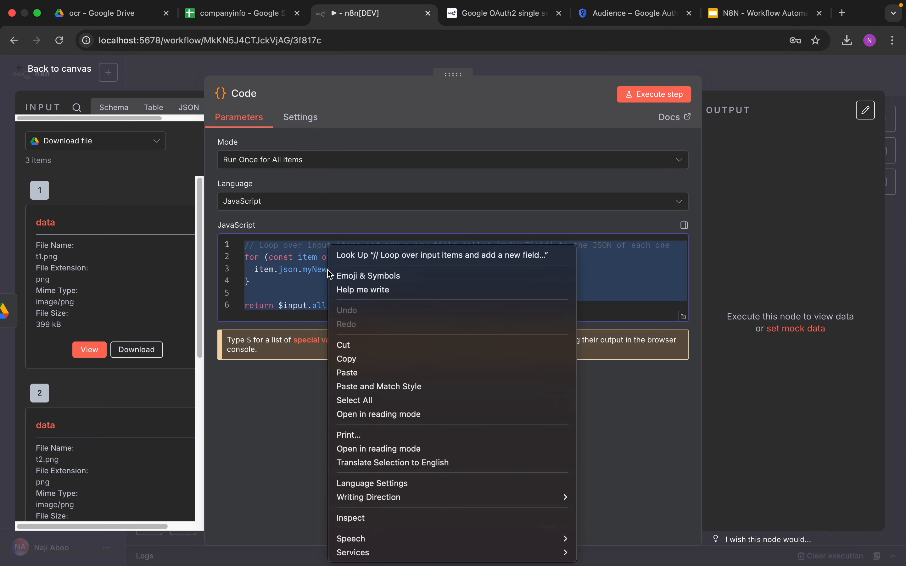
click(361, 373)
click(372, 342)
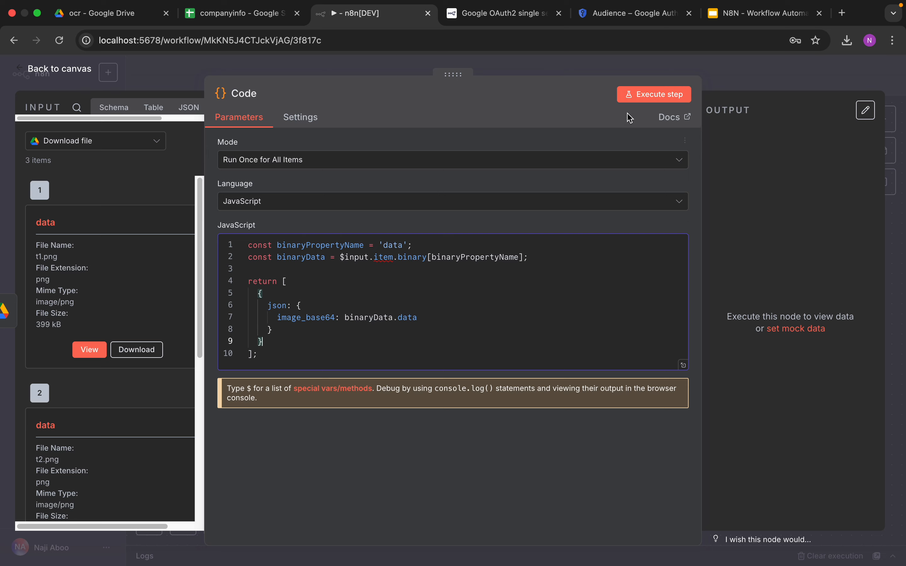
click(636, 98)
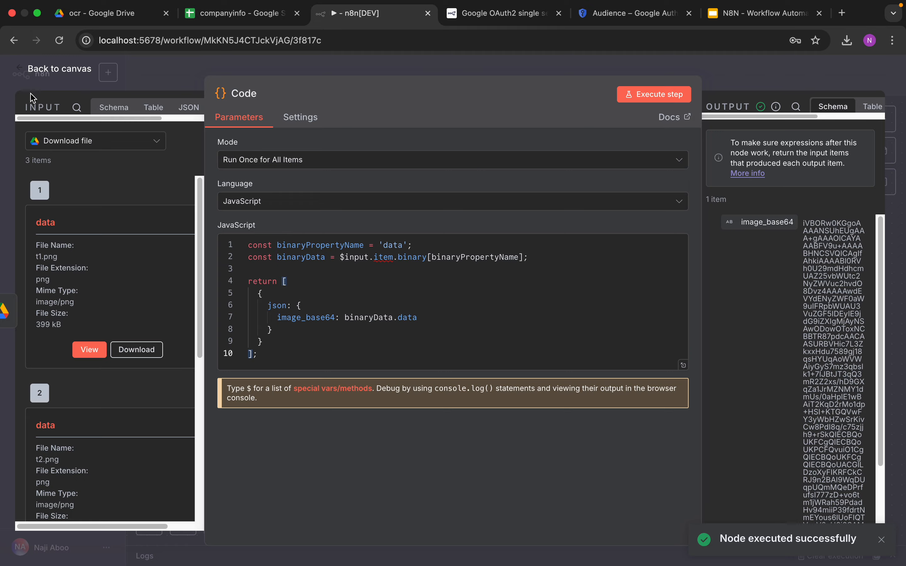
click(59, 70)
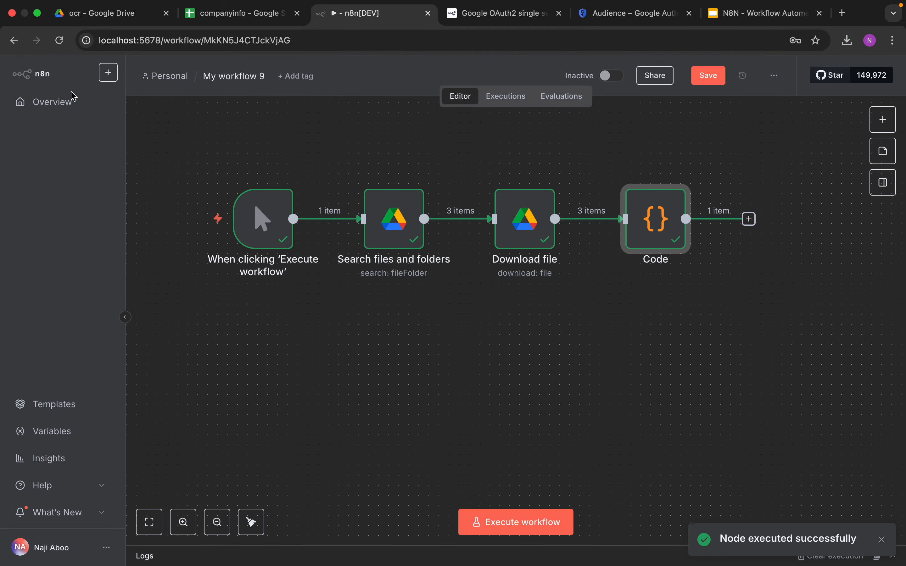
Reopen the Code node, widen its output area to examine the script and image_base64 output, and return to the canvas
double_click(647, 224)
drag(701, 248, 607, 247)
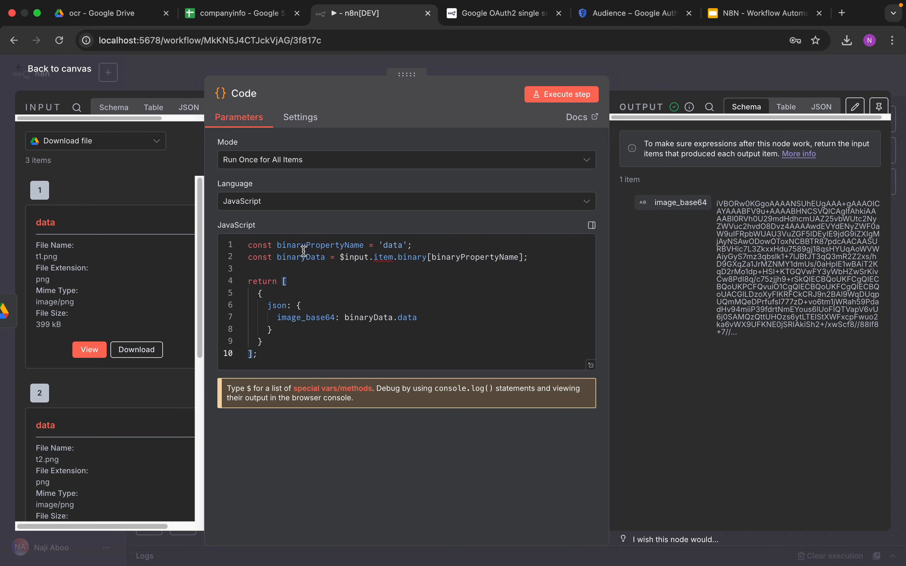
click(71, 73)
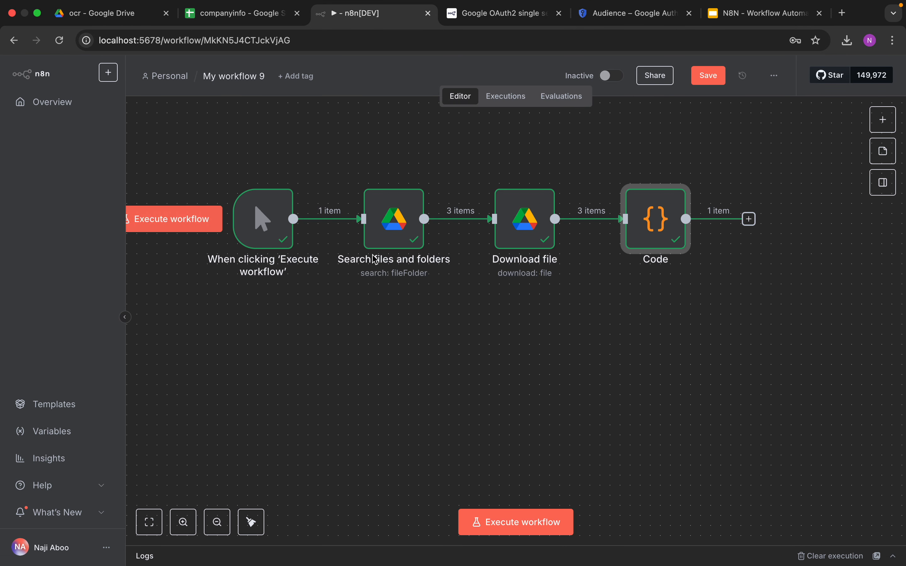
Shift the trigger, Search files and folders, Download file and Code nodes slightly left on the canvas, keeping them in one row
drag(257, 220, 228, 221)
drag(389, 218, 358, 218)
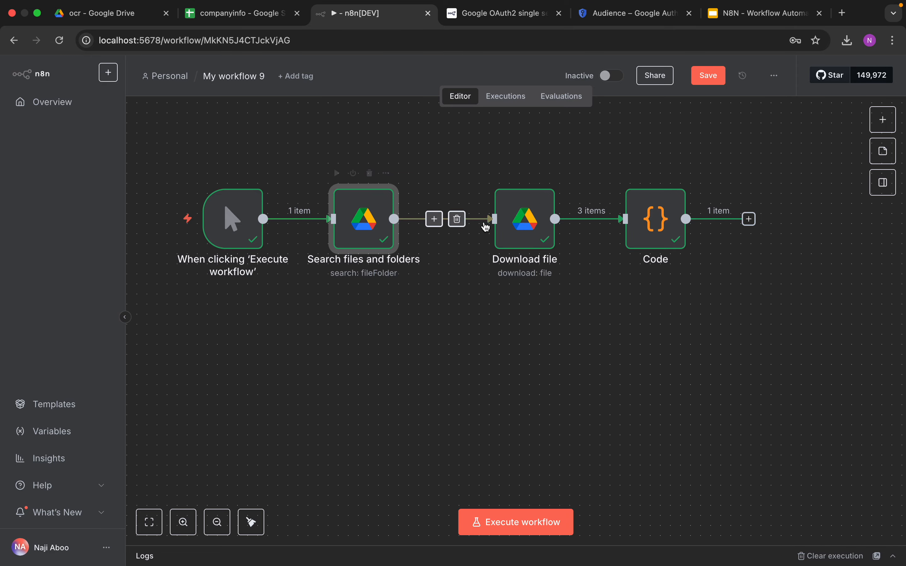
drag(514, 226, 481, 225)
drag(656, 221, 615, 221)
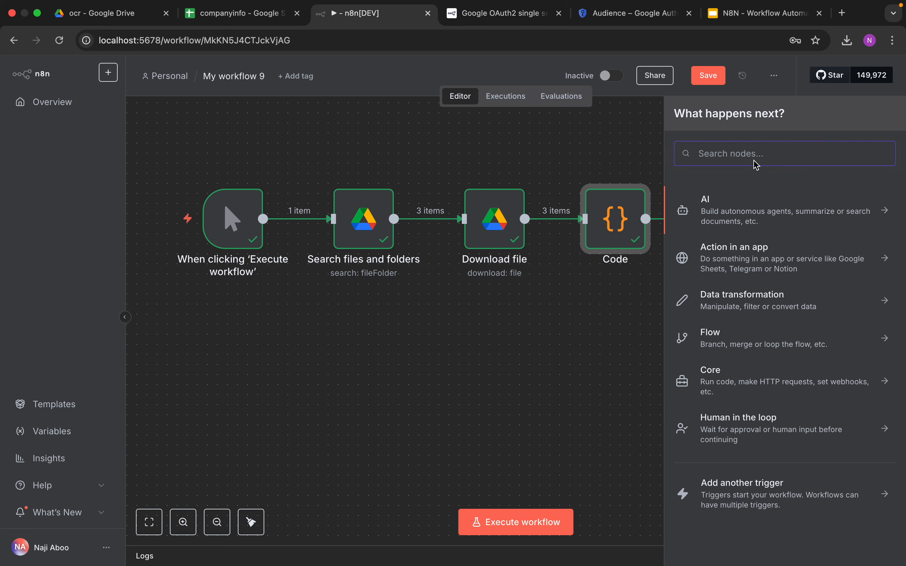
Add an HTTP Request node after the Code node and set its method to POST
text(http)
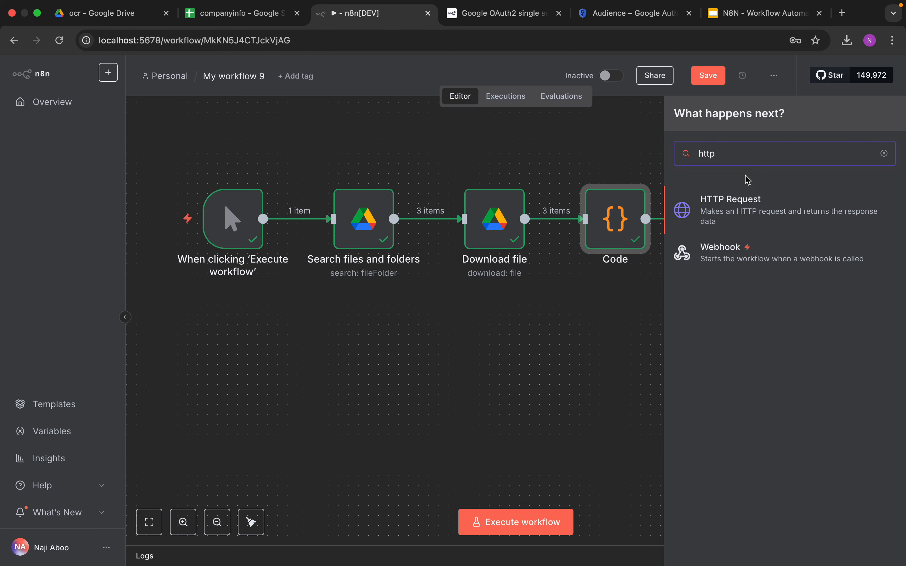
click(744, 199)
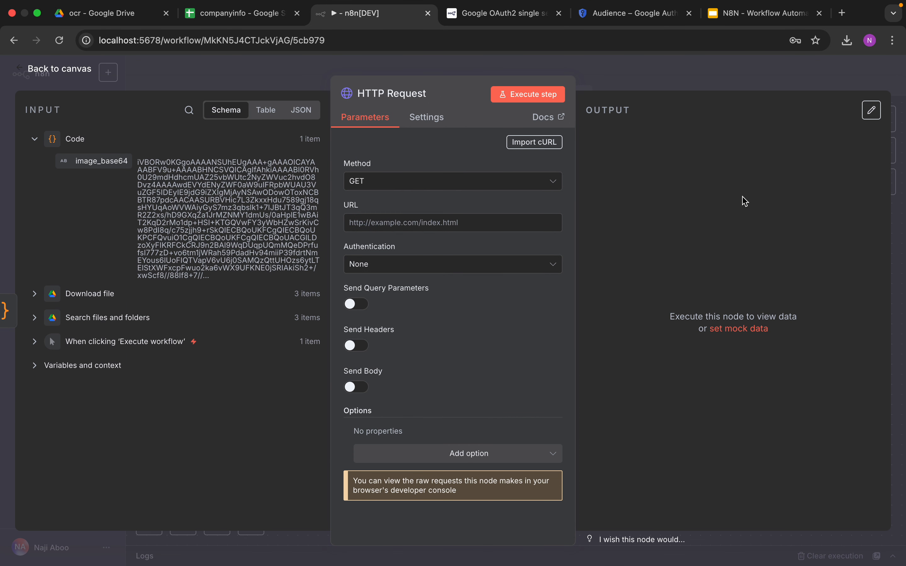
click(461, 181)
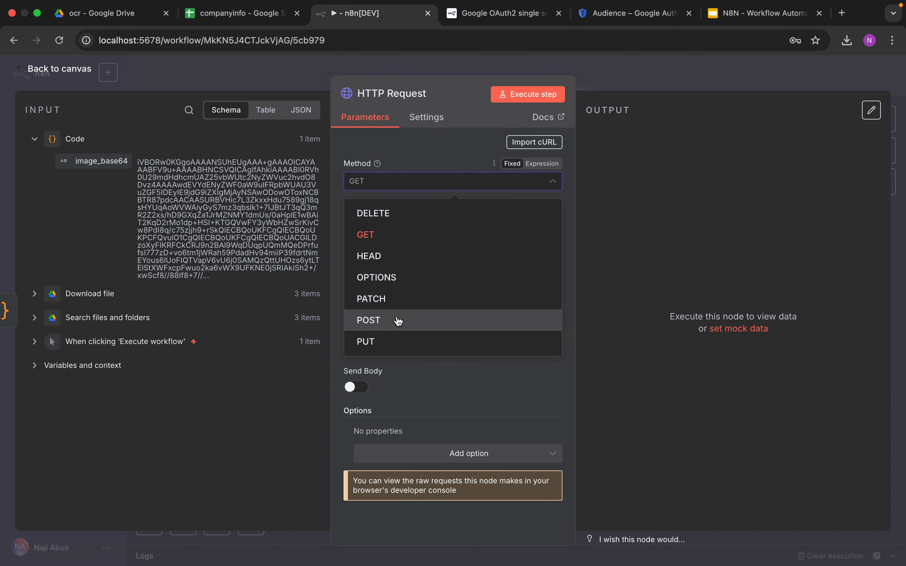
click(396, 321)
click(438, 226)
text(h)
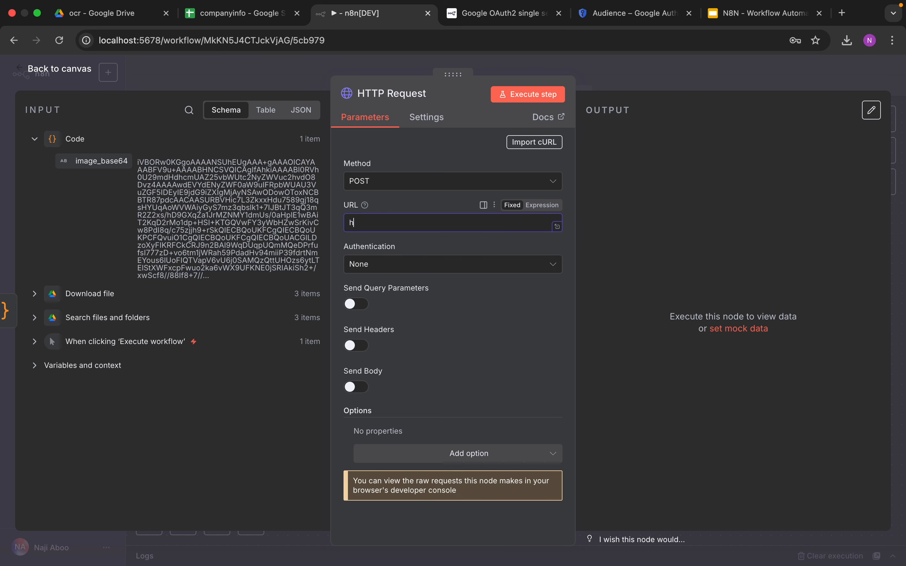
text(ttp://)
key(BackSpace)
key(BackSpace)
text(127.0.0.1/)
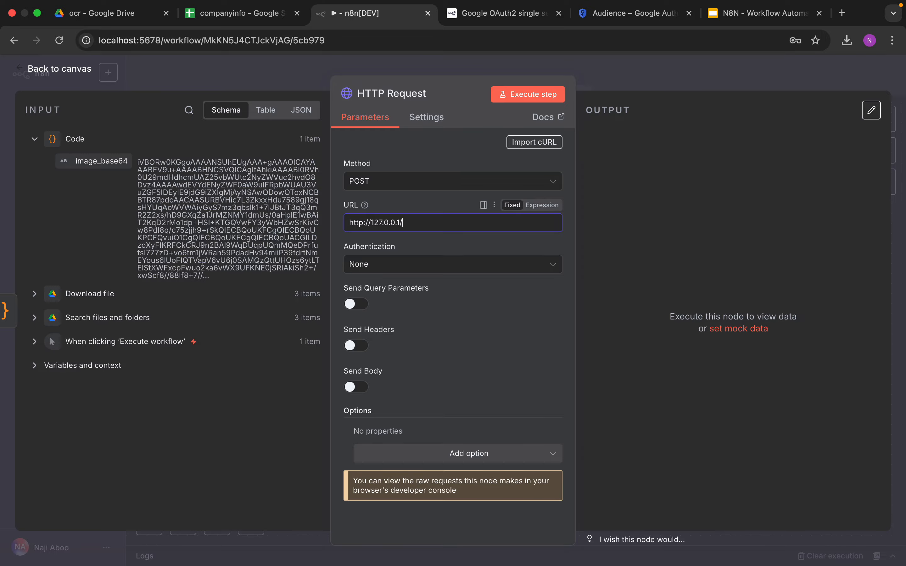
key(super+Tab)
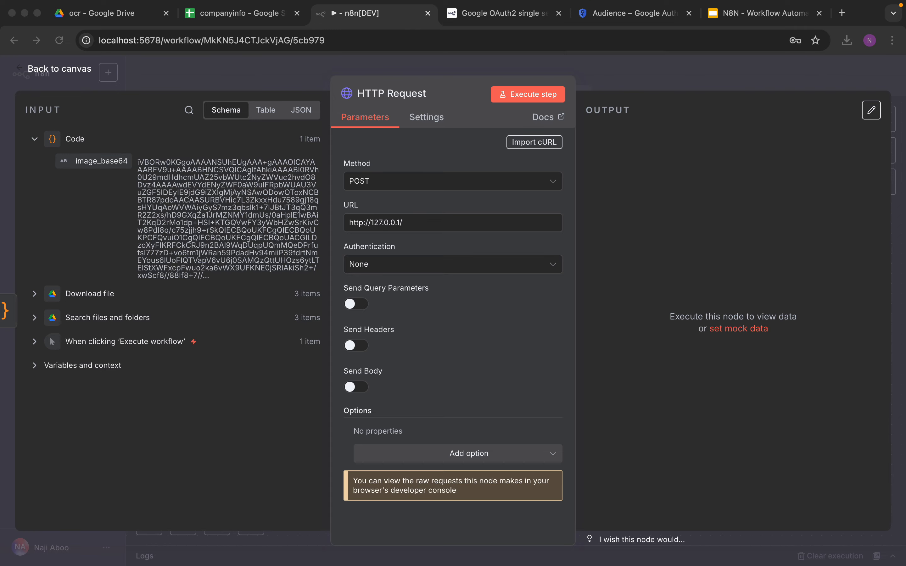
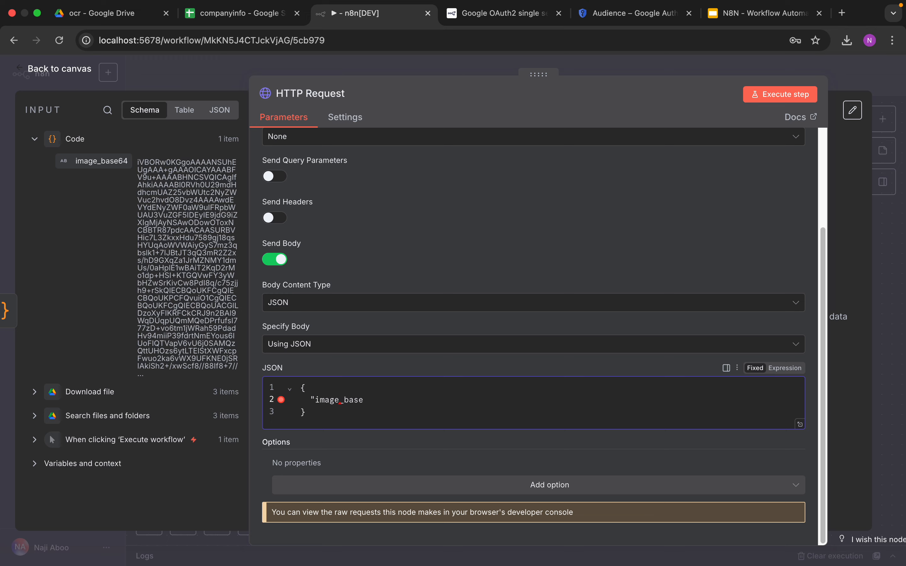
Complete the "image_base64" key in the JSON body, insert the Code node's image_base64 field as an expression, and cut that expression for repositioning
text(":)
drag(101, 161, 395, 400)
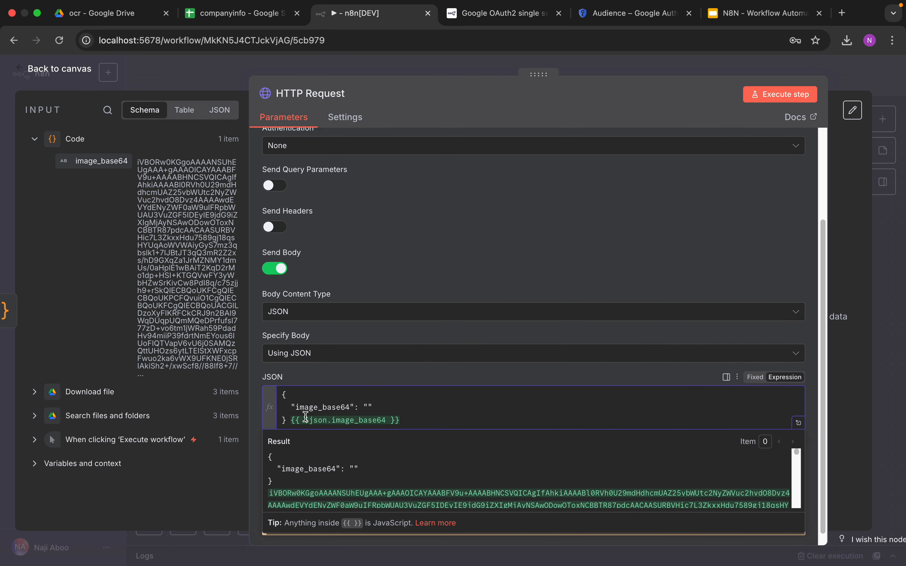
drag(292, 420, 406, 420)
right_click(377, 422)
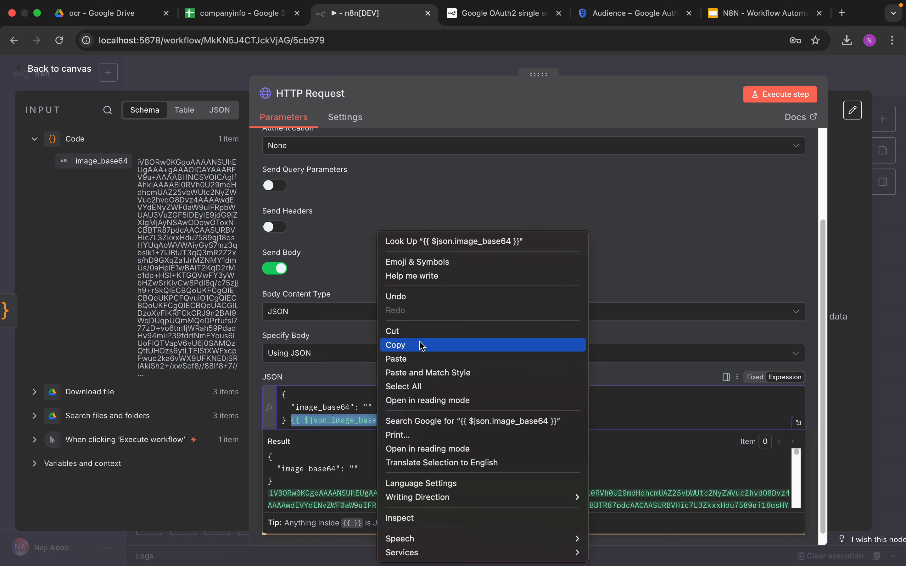
click(416, 333)
click(375, 408)
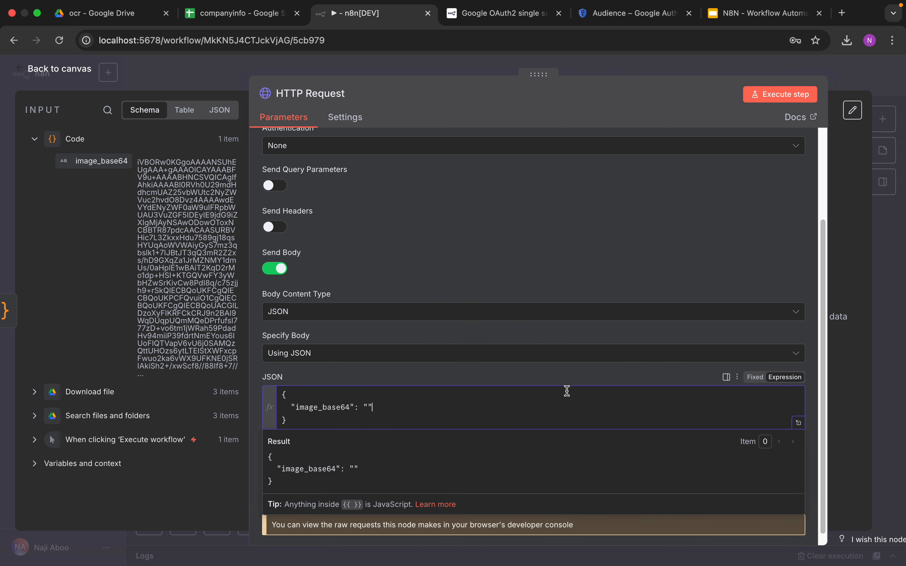
right_click(435, 396)
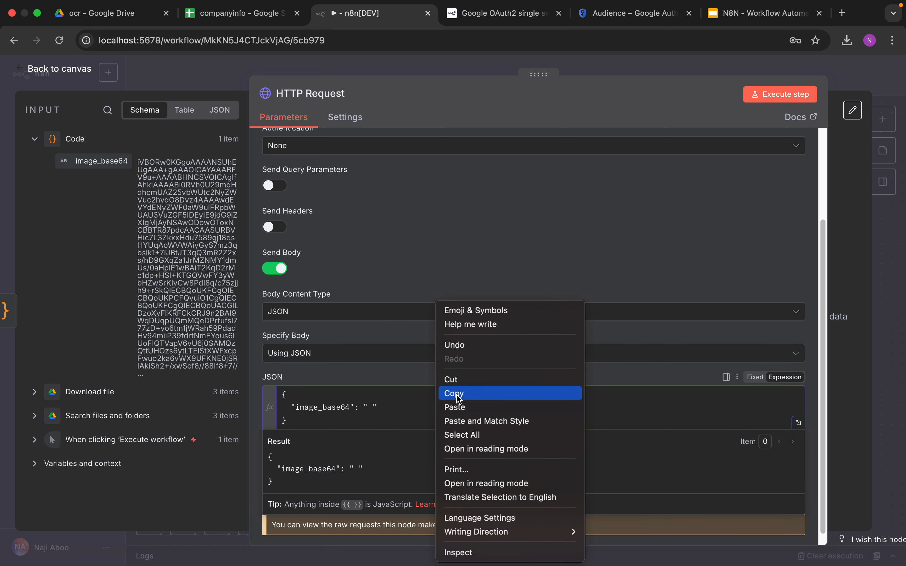
click(451, 406)
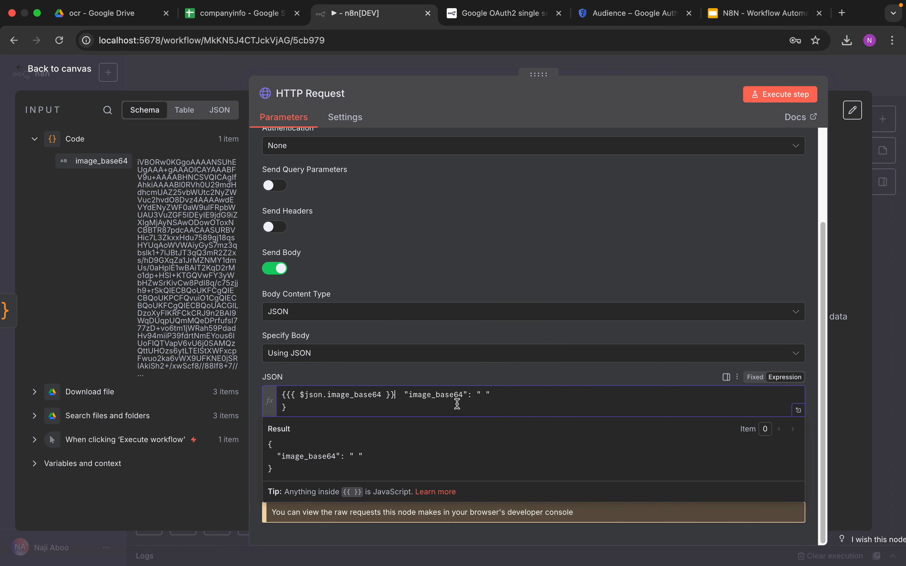
click(498, 406)
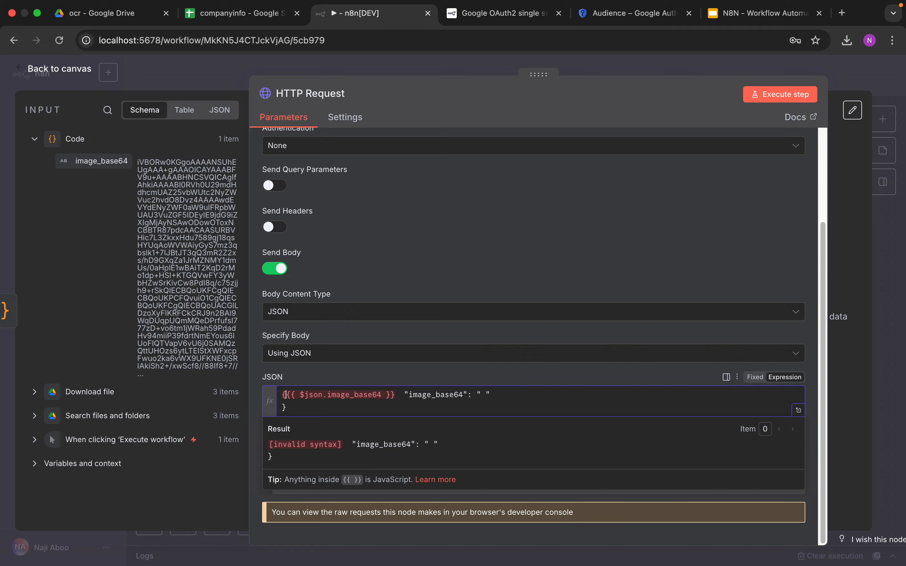
drag(288, 395, 399, 395)
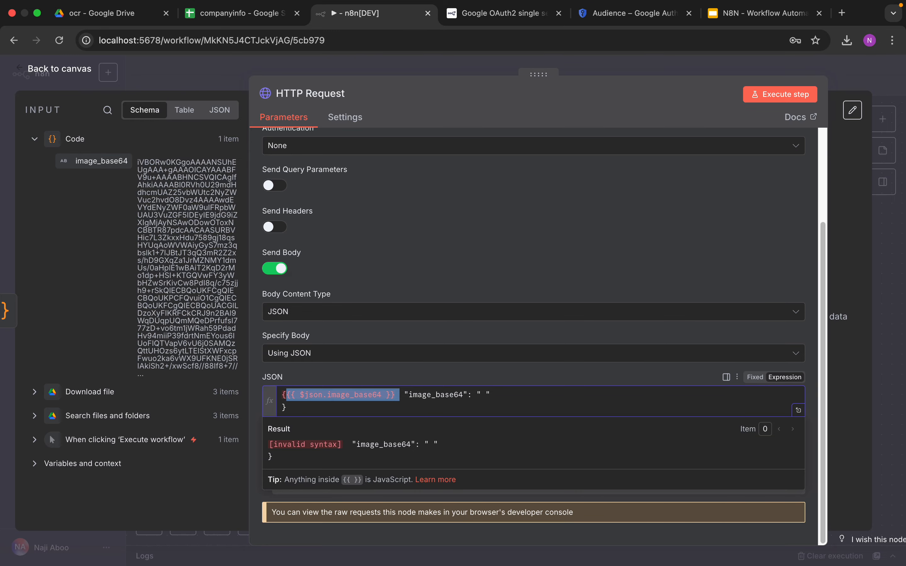
right_click(375, 398)
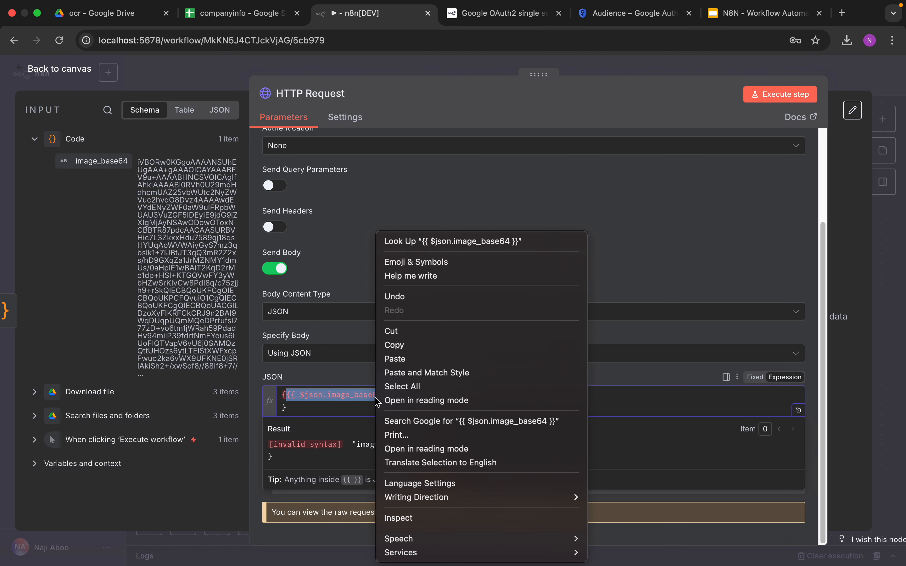
click(400, 337)
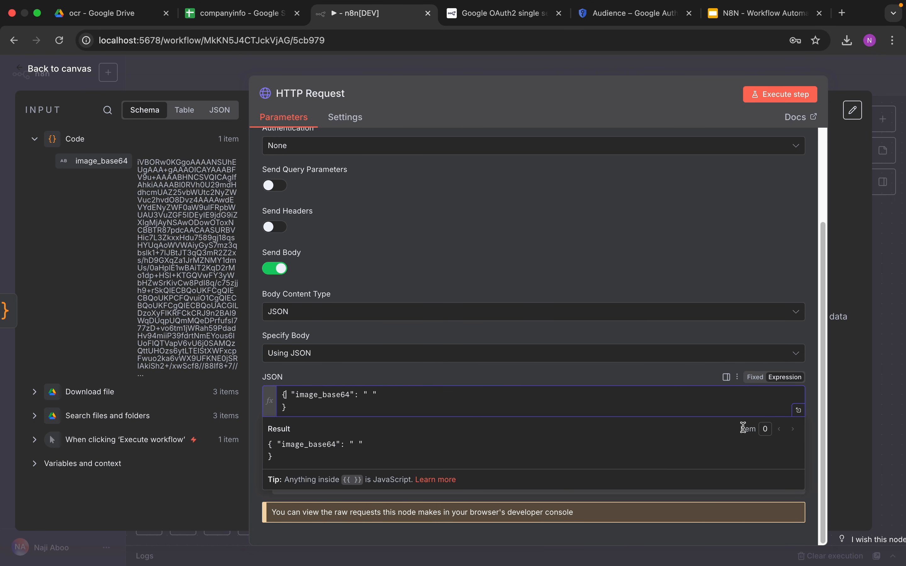
Paste {{ $json.image_base64 }} as the image_base64 value in the enlarged expression editor, check the result, and close the editor
click(799, 410)
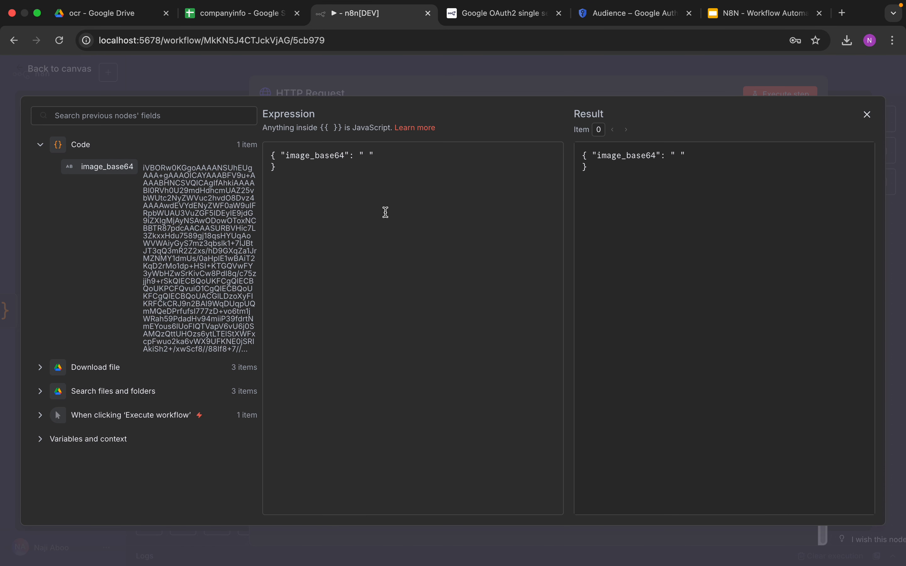
right_click(368, 157)
click(410, 280)
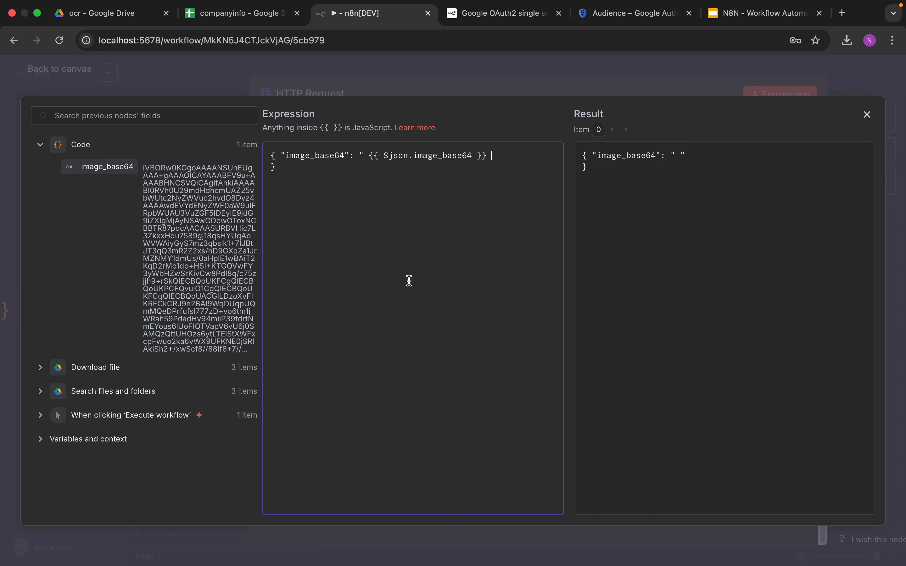
click(470, 221)
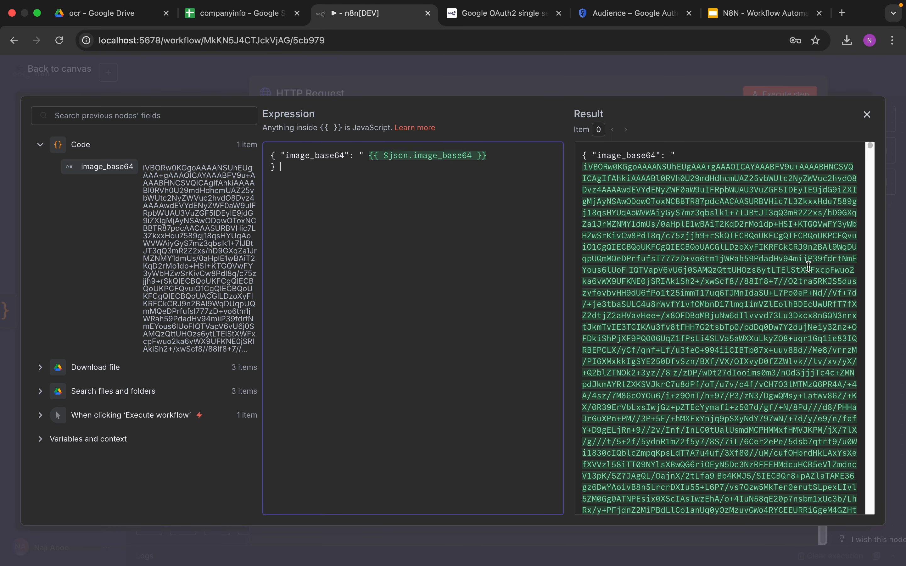
scroll(869, 303, down, 10)
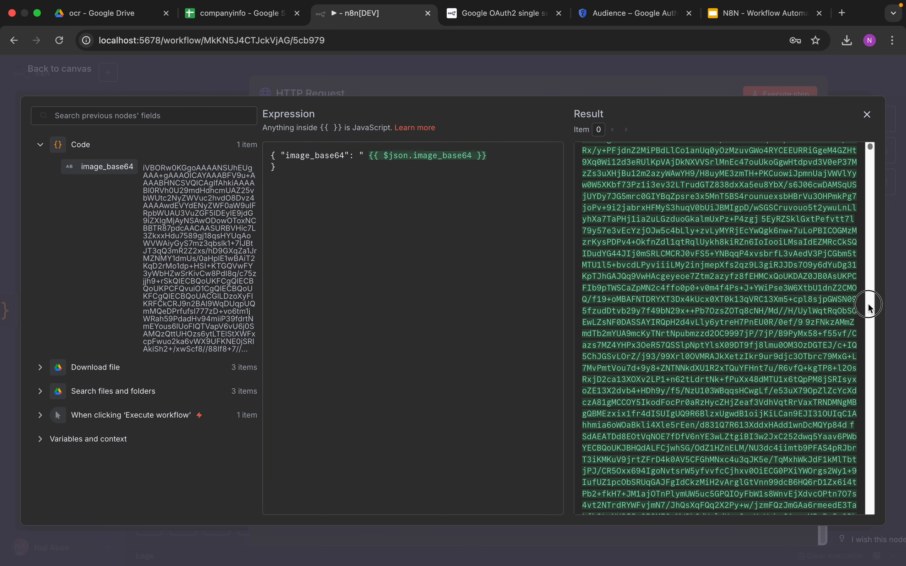
scroll(688, 220, down, 5)
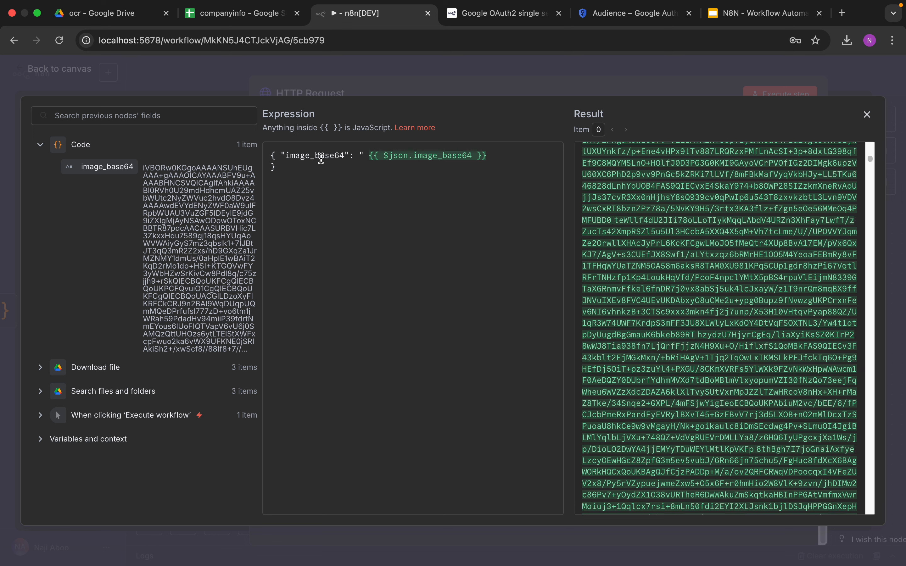
double_click(321, 157)
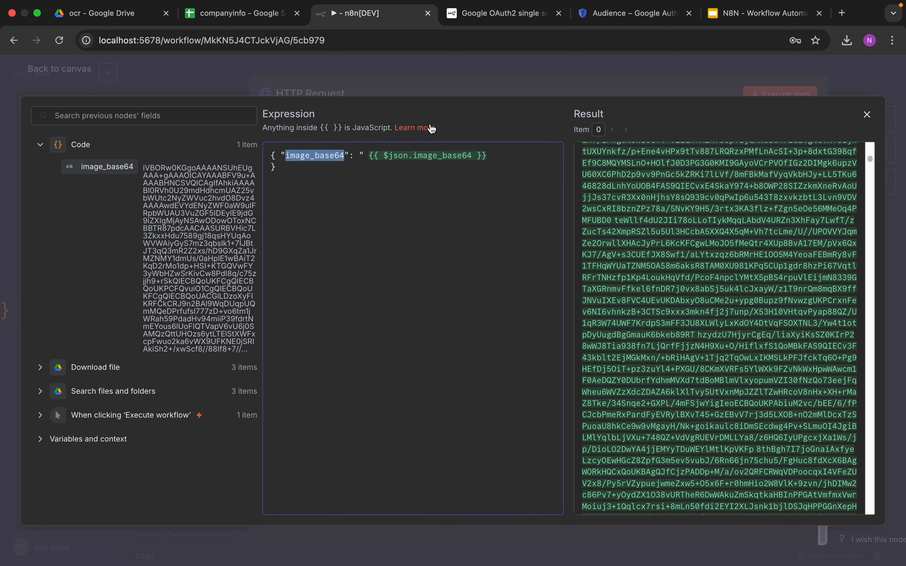
click(512, 94)
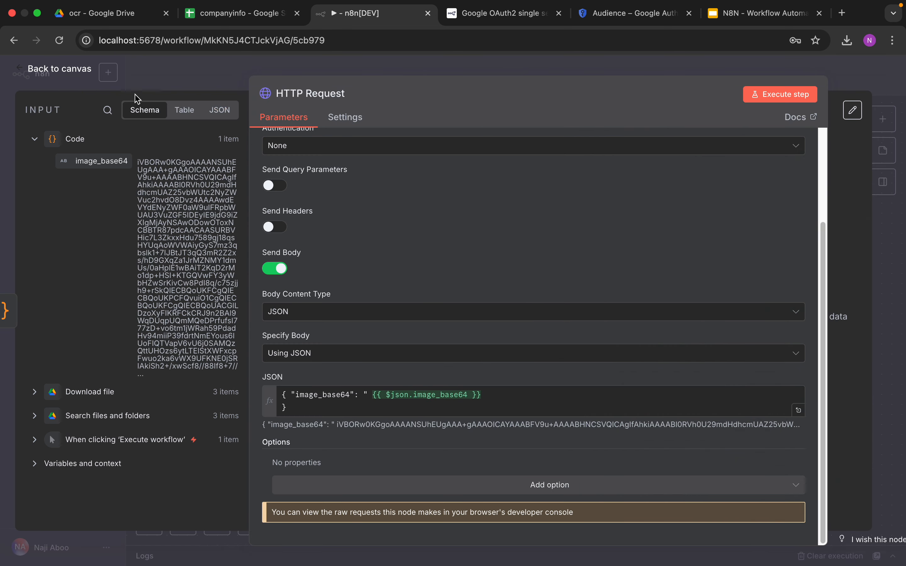
Execute the HTTP Request, add the missing closing quotation mark after {{ $json.image_base64 }}, execute the step again, and return to the canvas
click(786, 99)
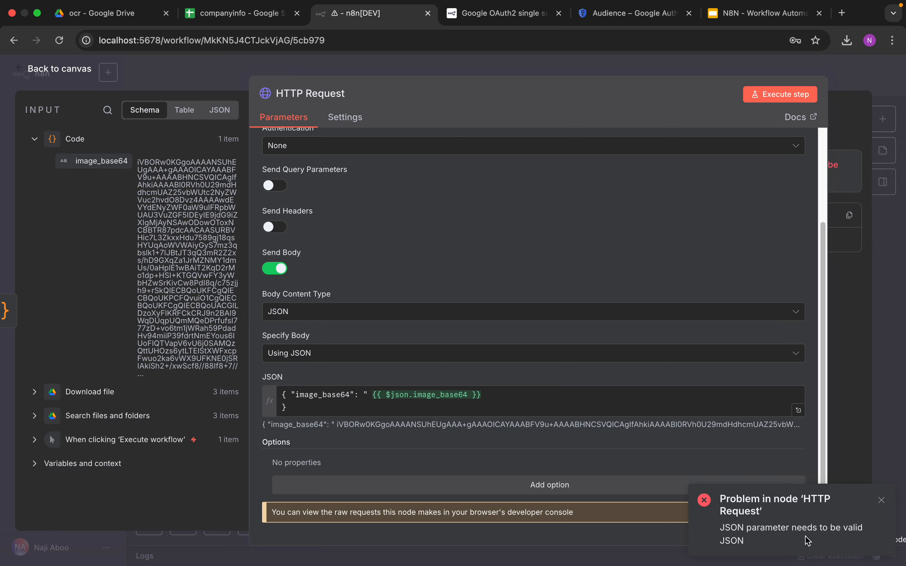
click(491, 401)
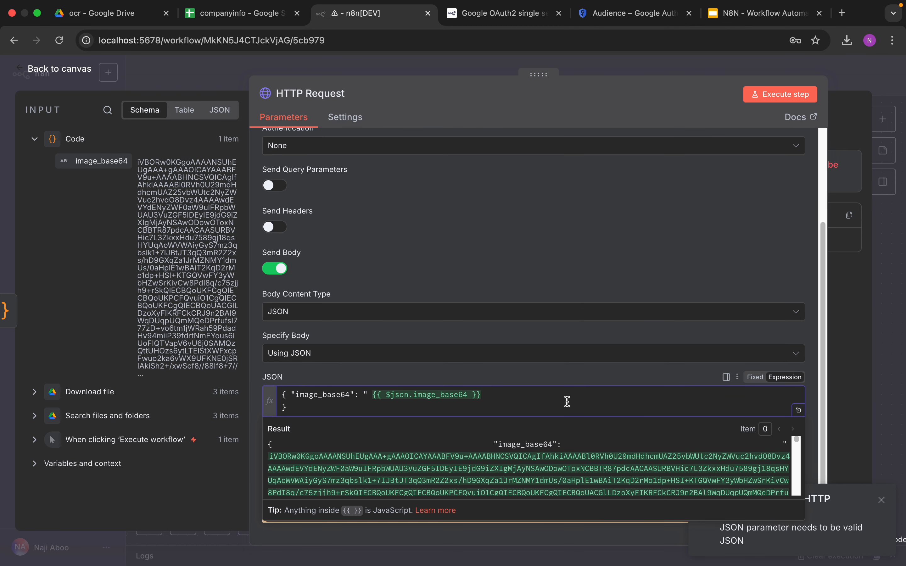
text(")
click(772, 97)
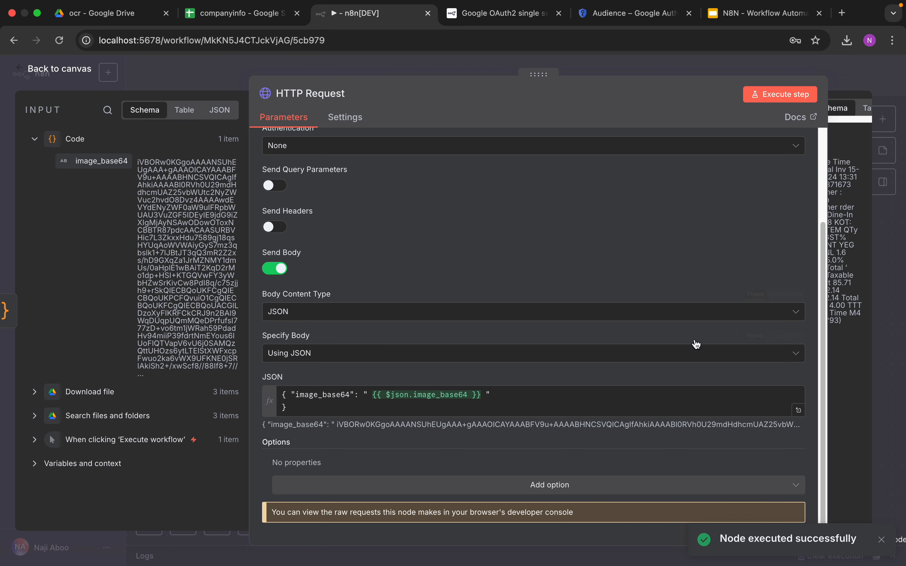
click(71, 74)
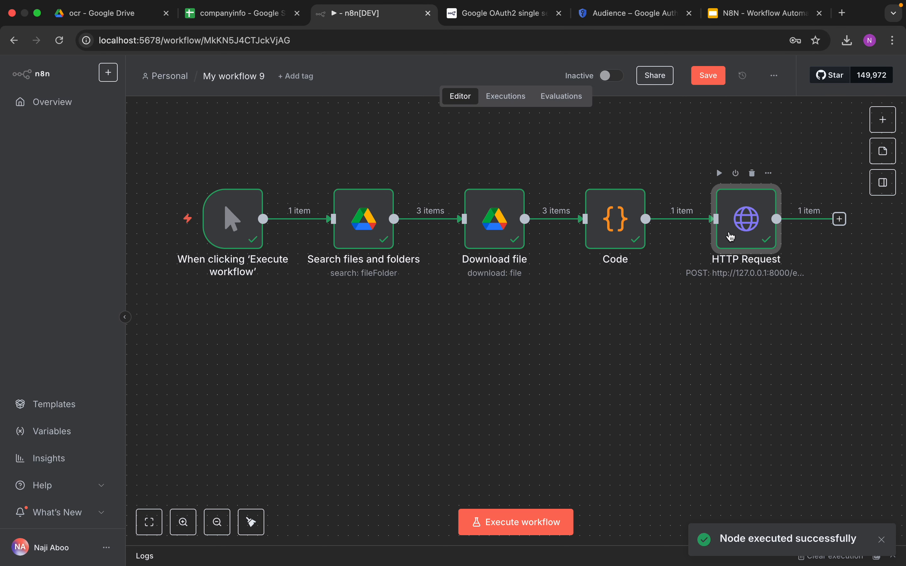
Review the HTTP Request node's OCR output in a widened output area and the image_base64 key in its JSON body, and return to the canvas
double_click(750, 226)
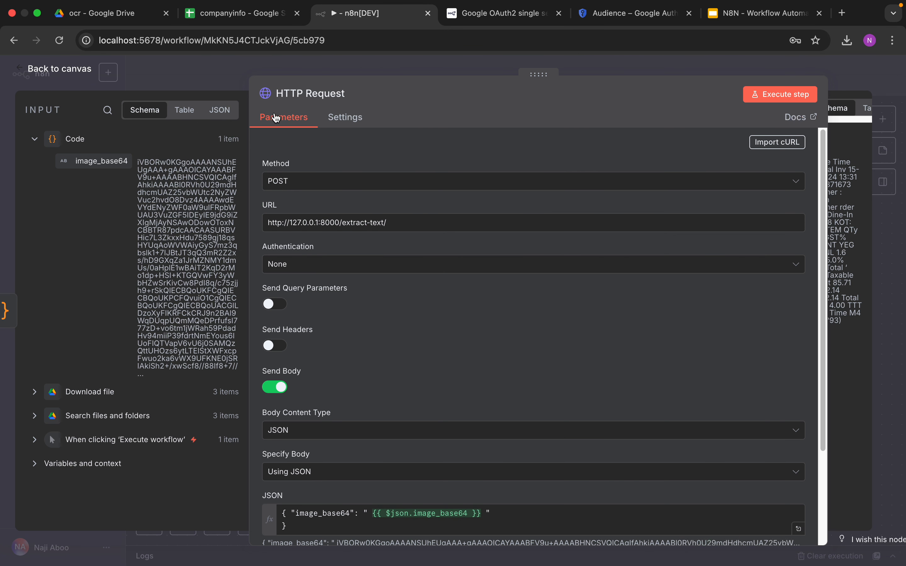
drag(829, 191, 617, 197)
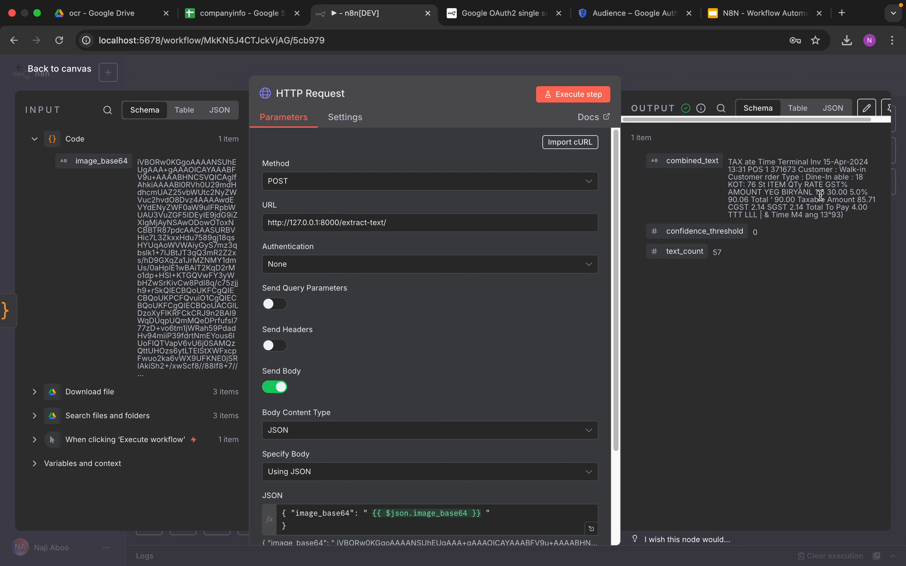
drag(750, 202, 742, 172)
click(838, 207)
click(738, 172)
double_click(330, 516)
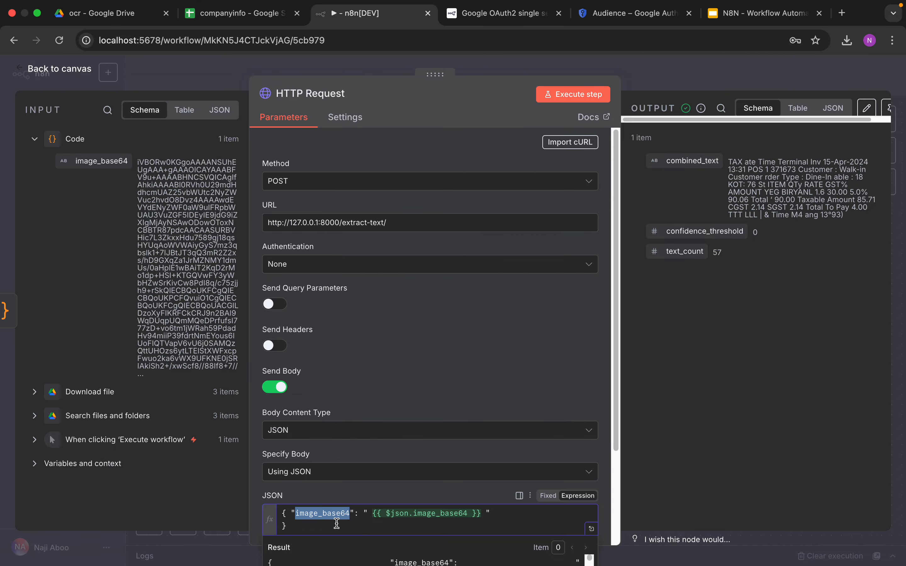
click(67, 70)
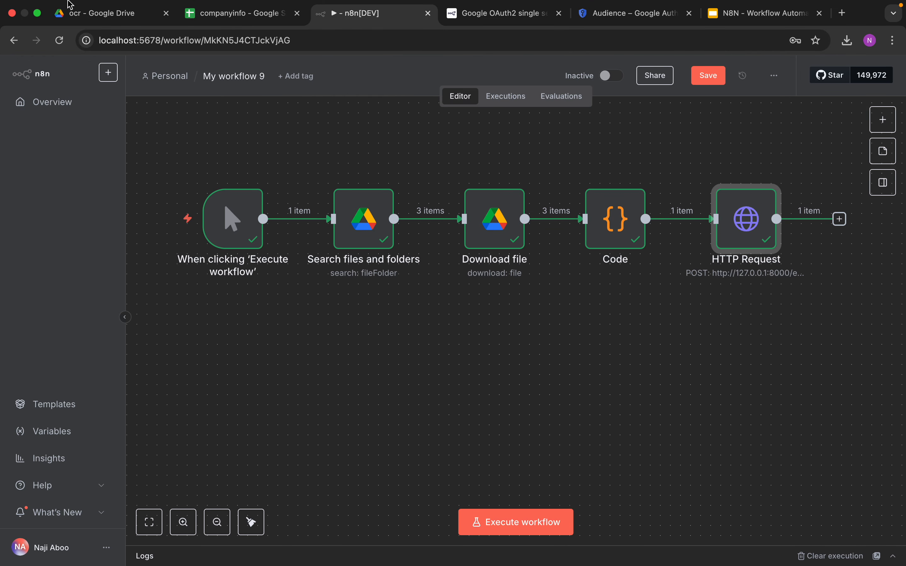
Switch to VS Code, examine the image_base64 field of the ImageData class in app.py, and return to the full-screen n8n workflow in Chrome
click(37, 13)
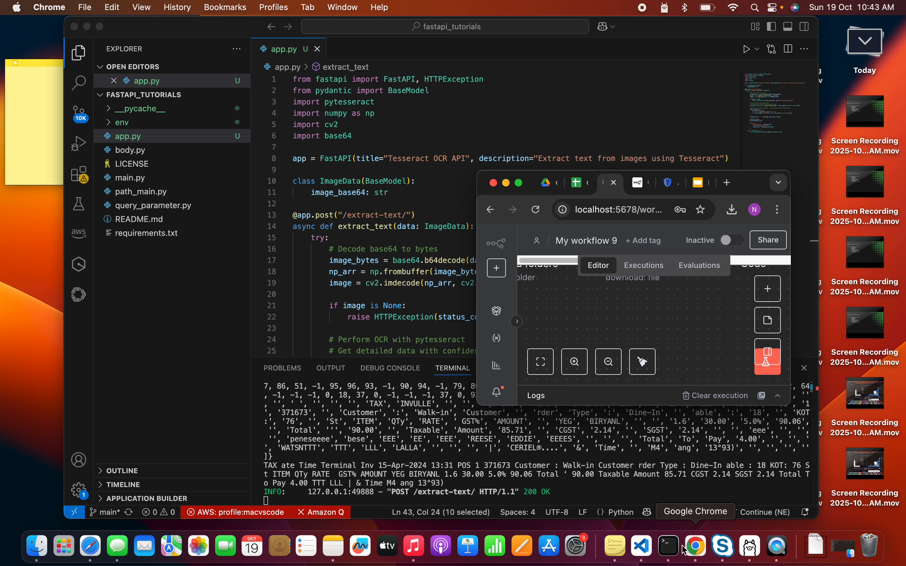
click(642, 547)
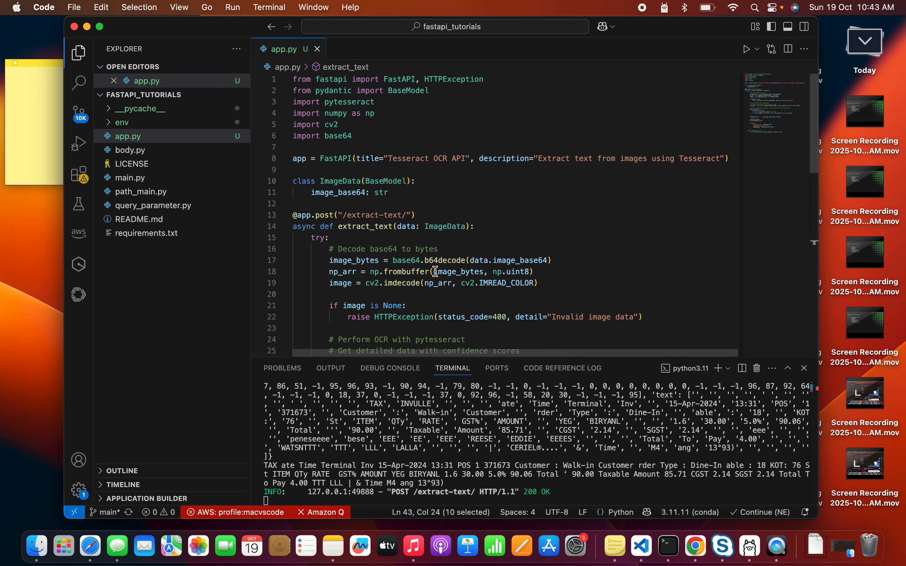
click(343, 192)
double_click(343, 193)
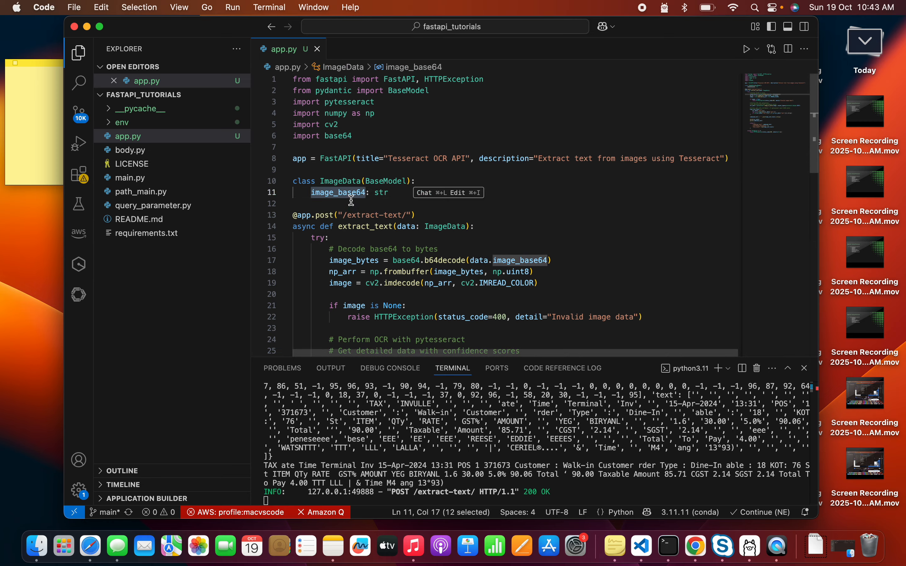
click(696, 547)
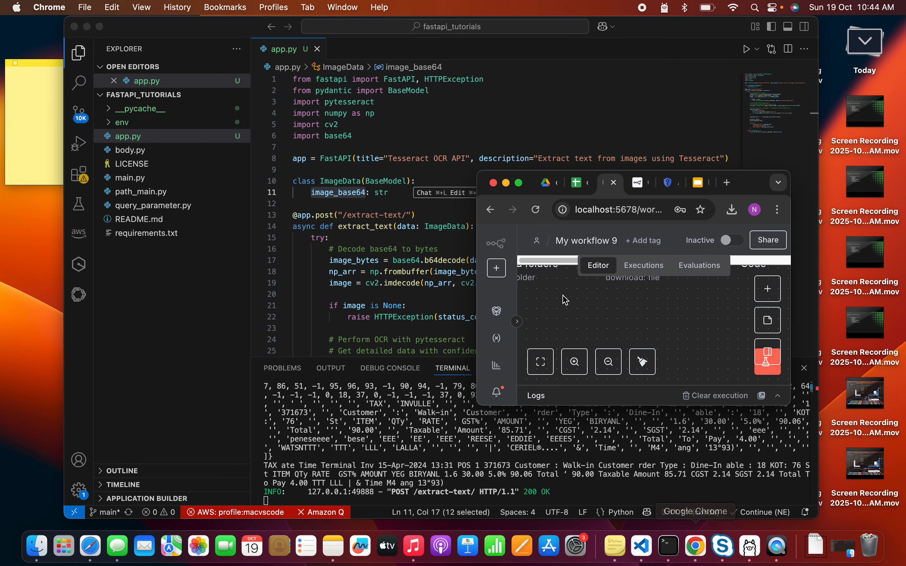
click(519, 183)
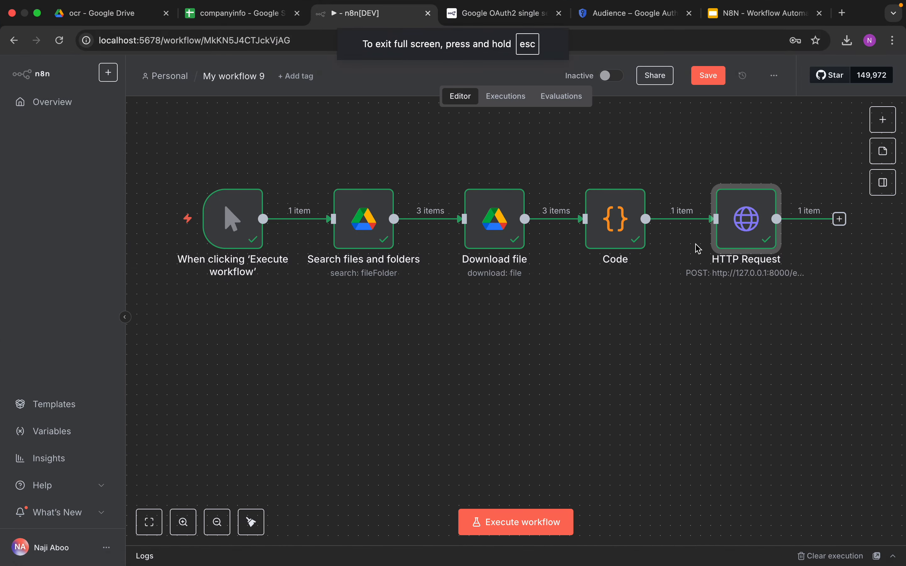
Reopen the HTTP Request node, compare its JSON body with the API's expected field, and go back to the canvas
double_click(756, 223)
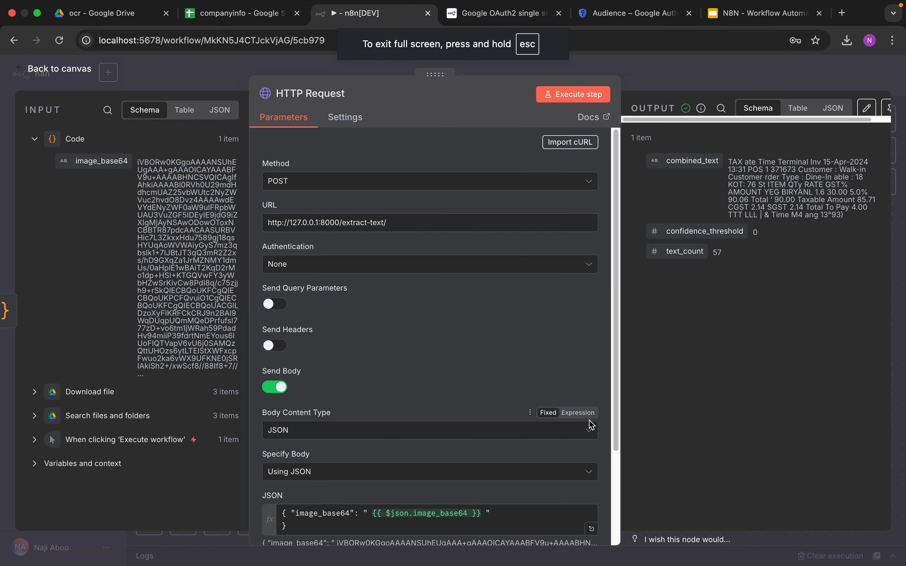
scroll(612, 405, down, 5)
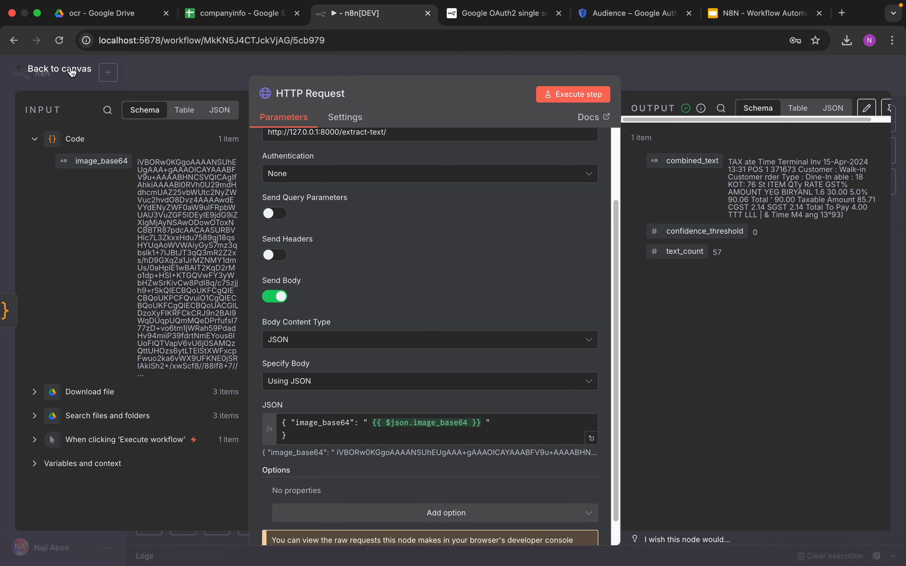
click(73, 73)
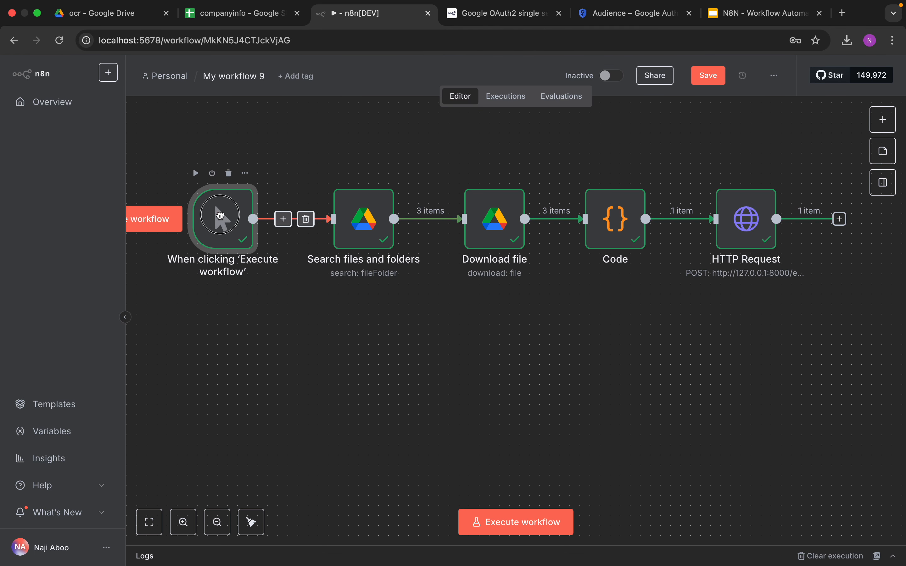
Move the trigger, Search files and folders, Download file, Code and HTTP Request nodes closer together to free space at the workflow's end
drag(219, 216, 210, 216)
drag(350, 224, 320, 224)
drag(487, 225, 436, 224)
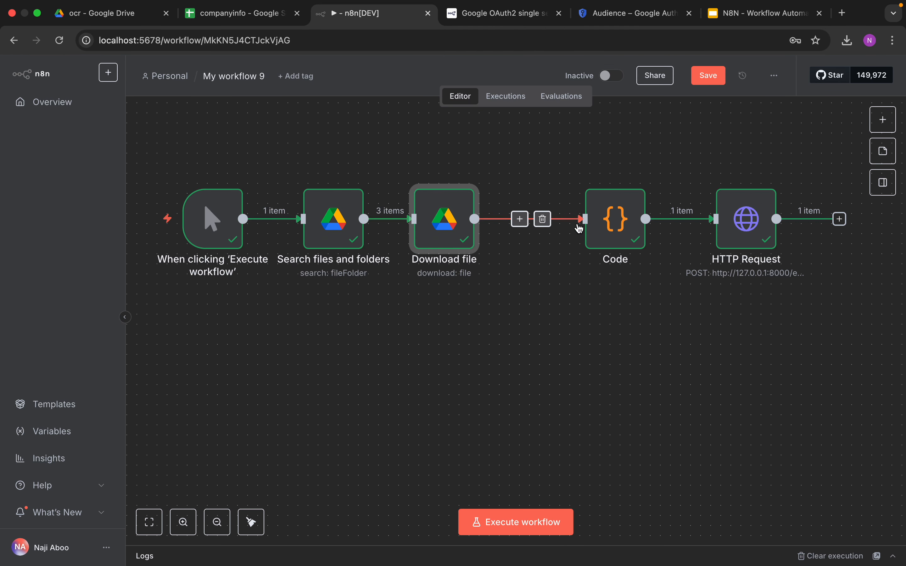
drag(614, 224, 553, 225)
drag(743, 226, 681, 229)
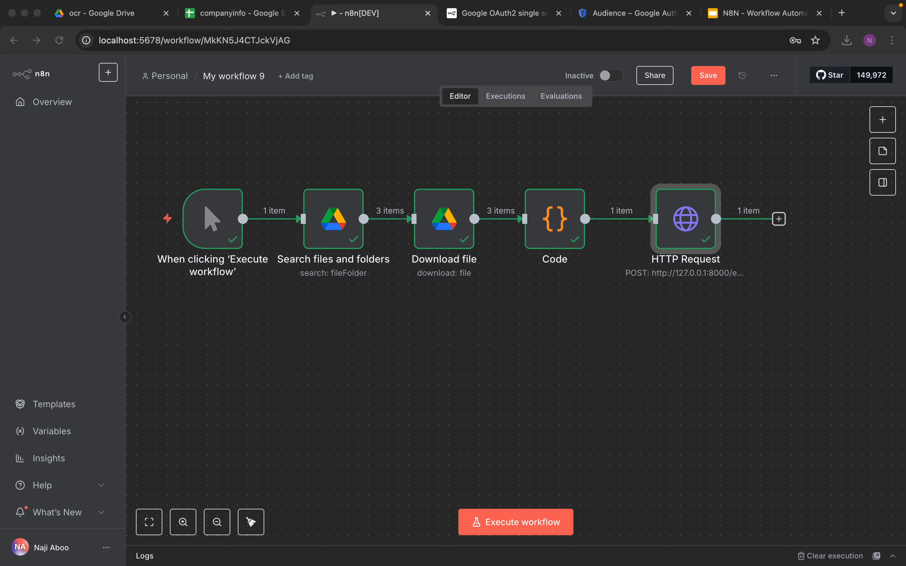
Add an AI Agent node after the HTTP Request and set its Source for Prompt to Define below
click(678, 218)
click(883, 119)
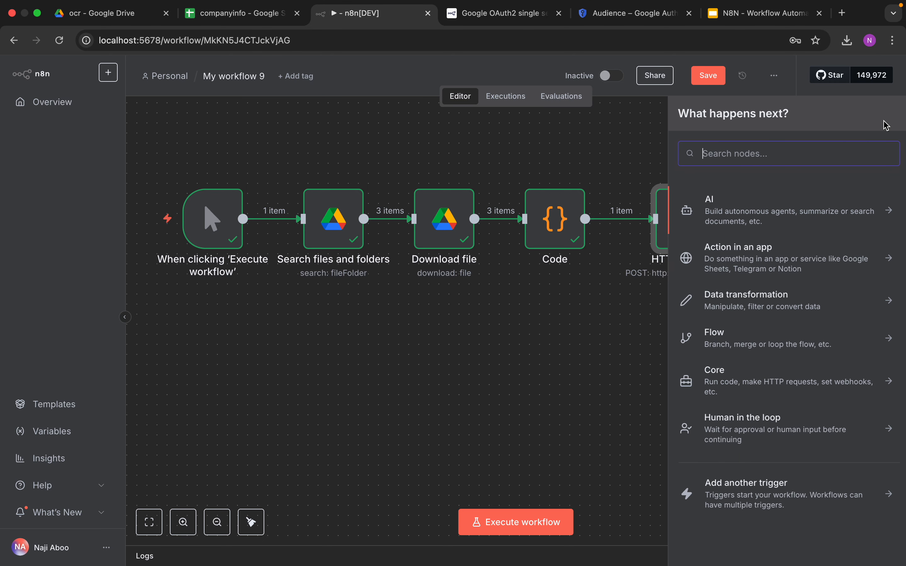
text(ai ag)
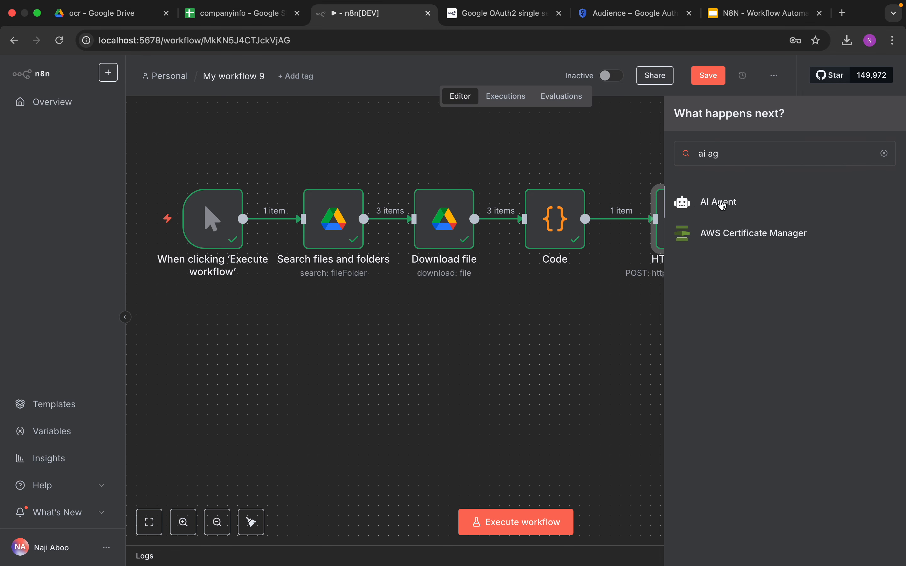
click(718, 203)
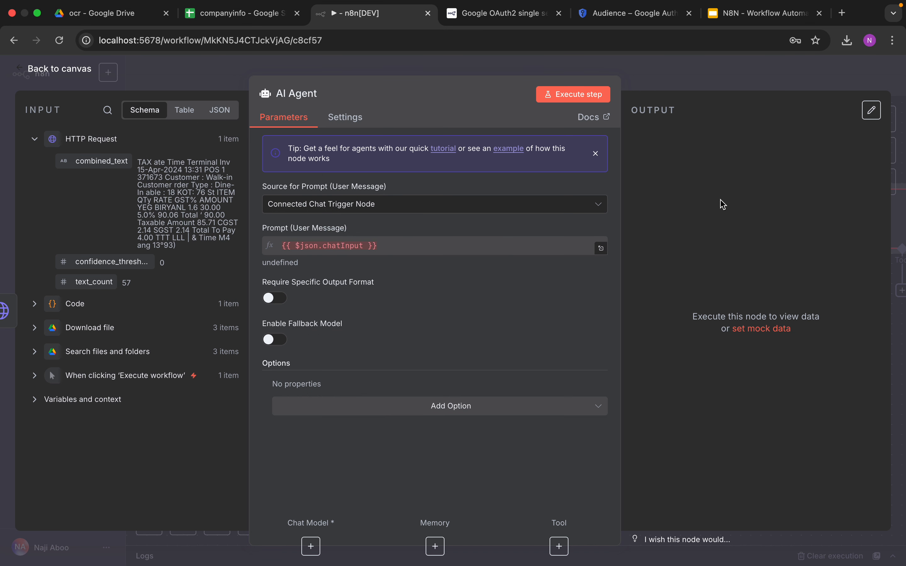
click(358, 206)
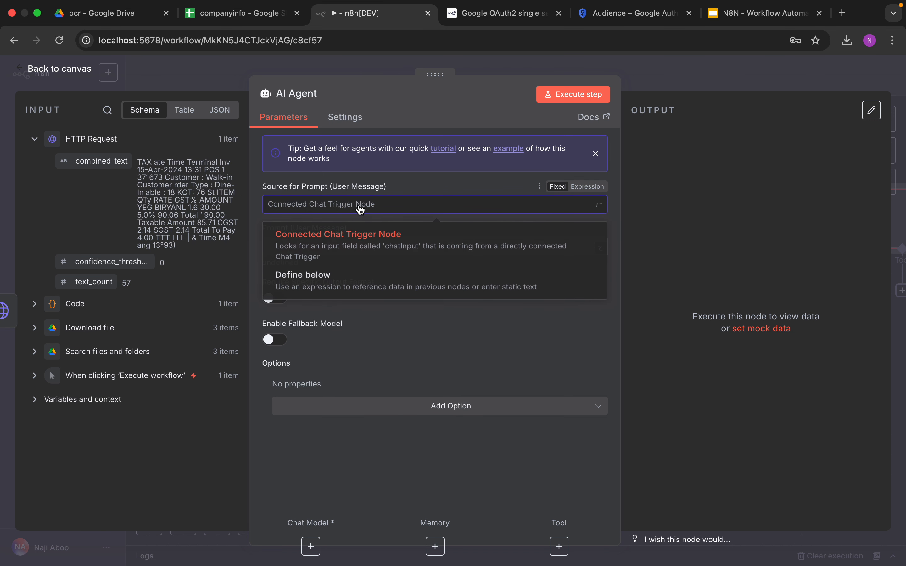
click(331, 281)
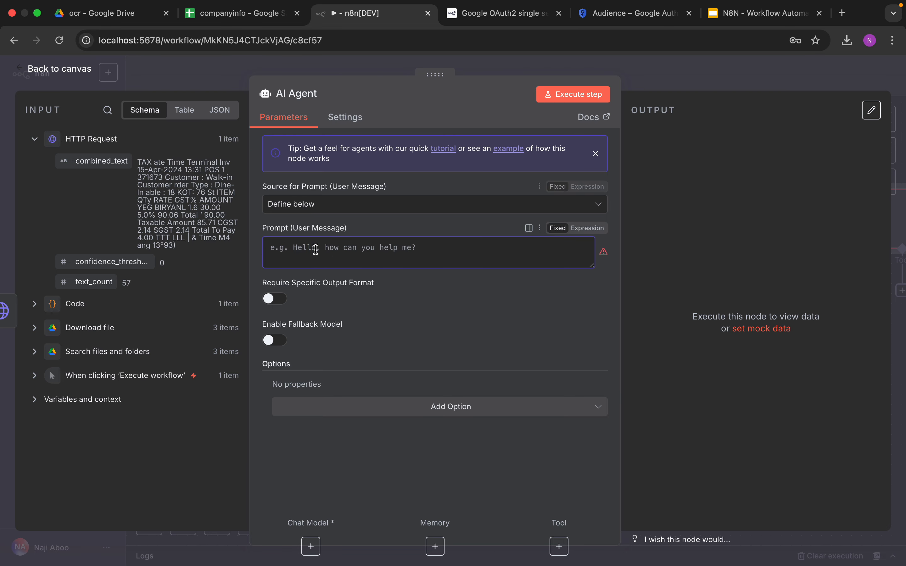
Enlarge the user prompt field and paste a prompt extracting amount, DD-MMM-YYYY date and "petrol" or "food" category from {{ $json.combined_text }}
key(super+Tab)
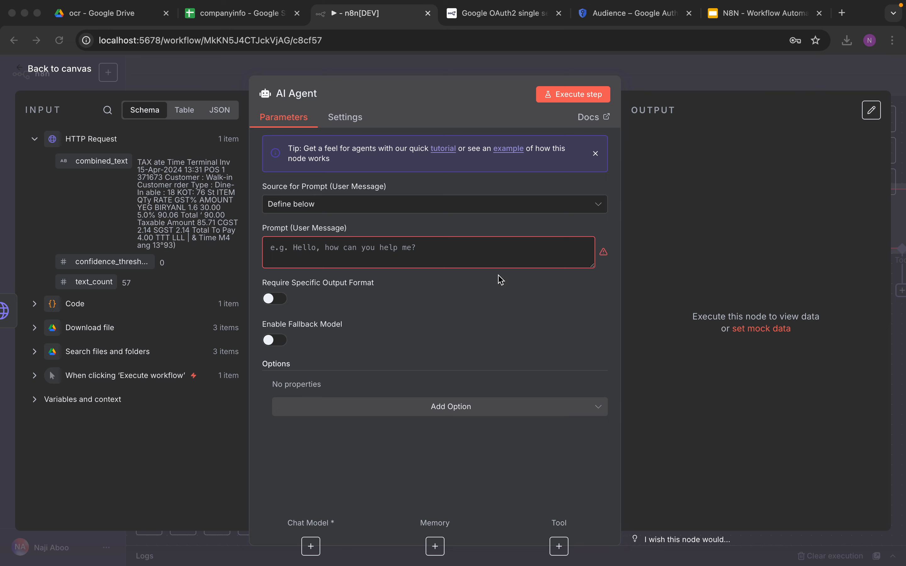
click(398, 253)
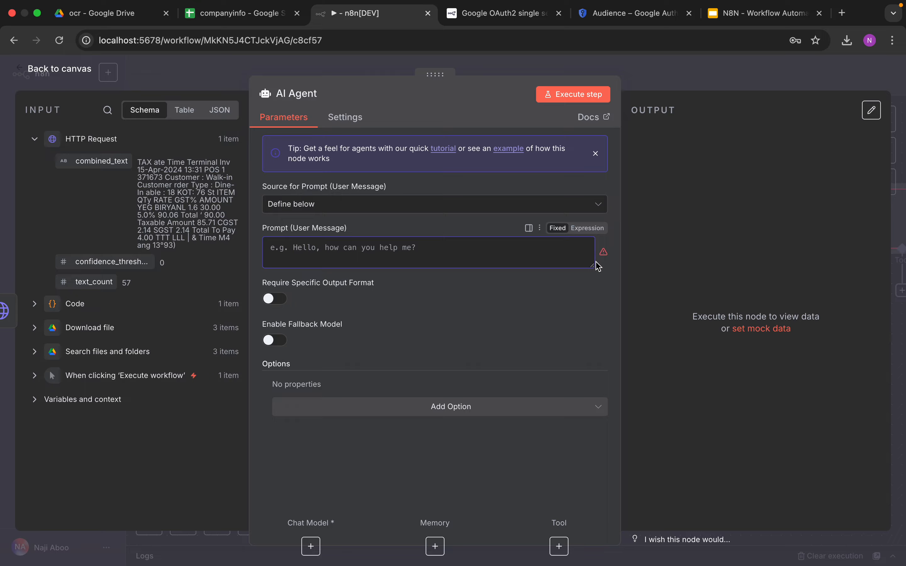
drag(598, 266, 595, 317)
right_click(442, 265)
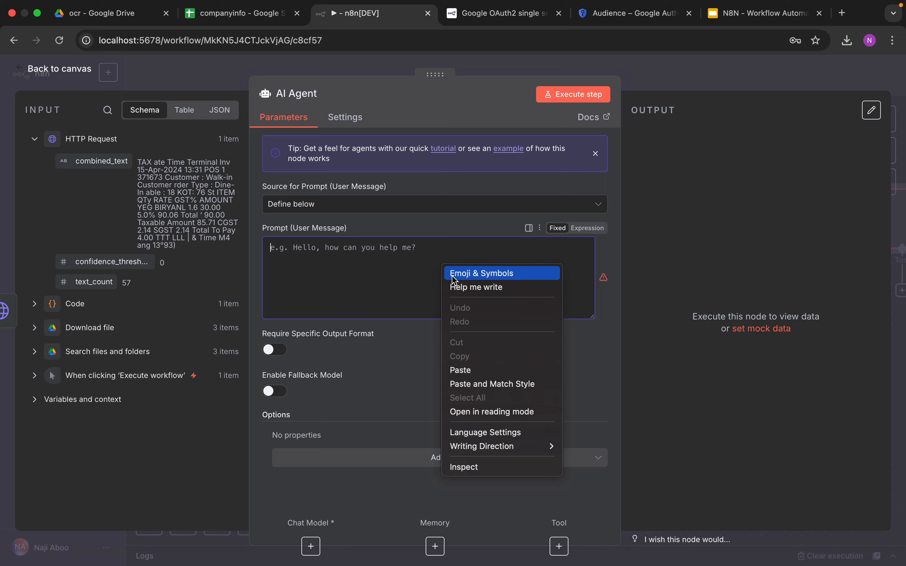
click(473, 370)
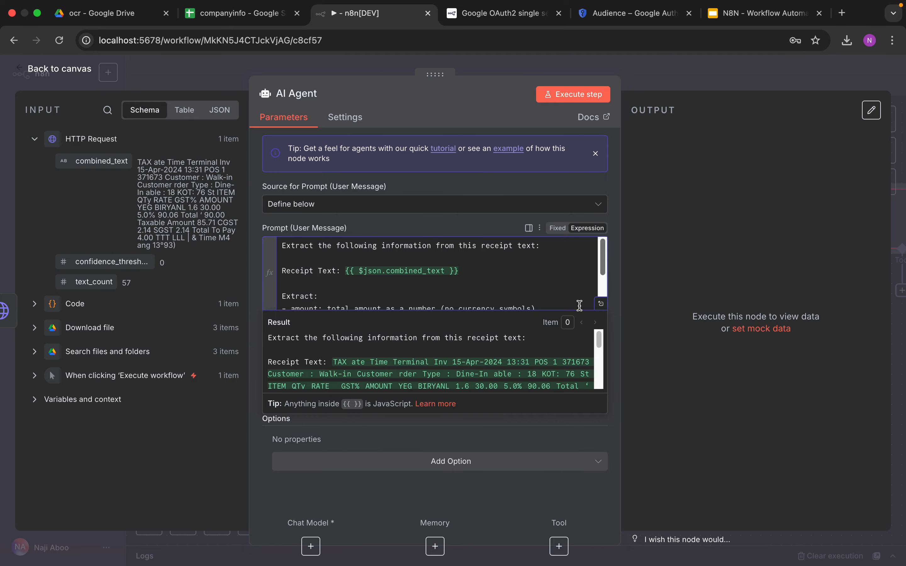
Examine the prompt in the enlarged expression editor, checking the resolved receipt text and the amount, date and category instructions, and close the editor
click(601, 302)
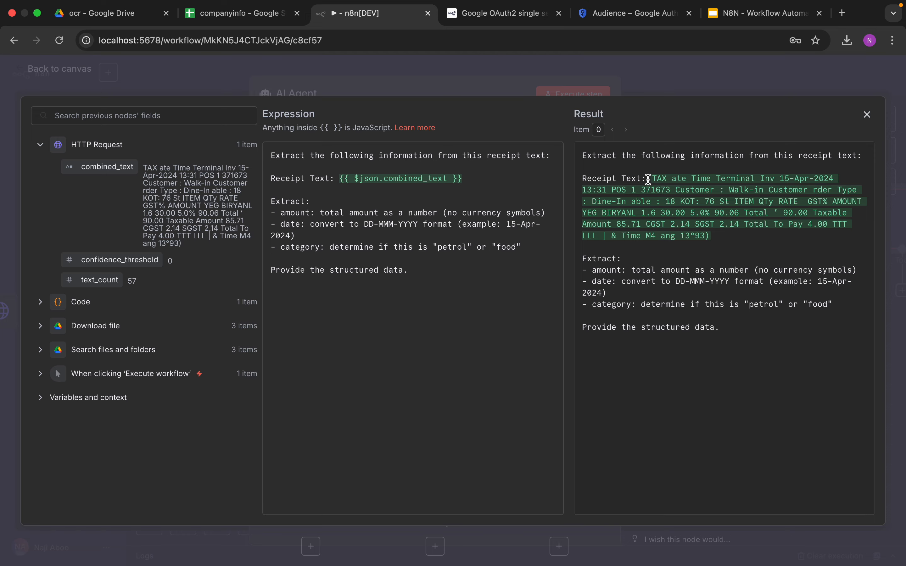
drag(713, 239, 662, 190)
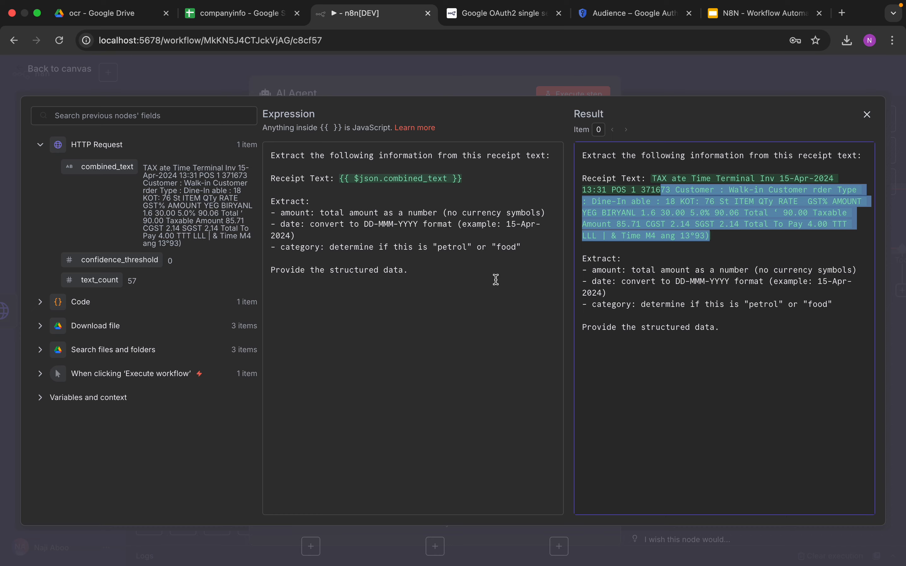
double_click(296, 213)
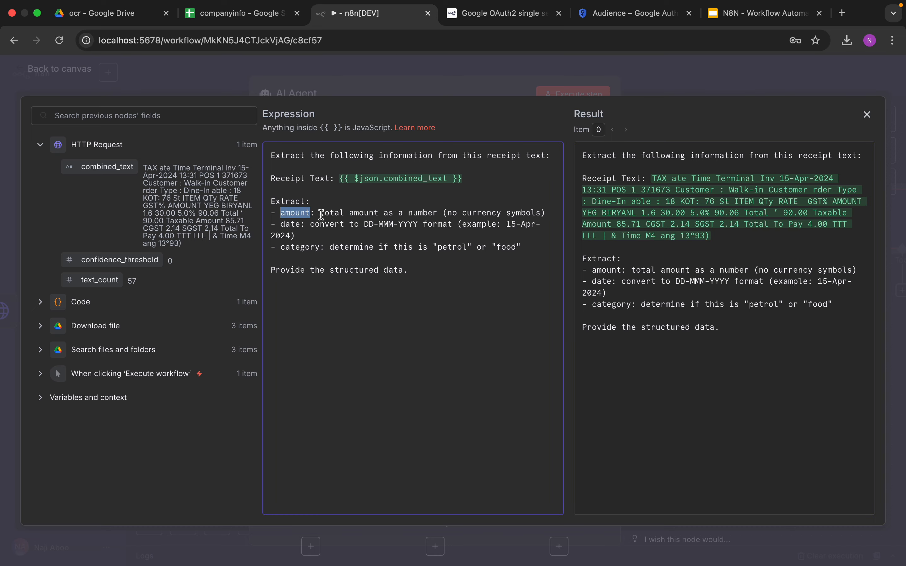
click(330, 233)
drag(312, 225, 417, 224)
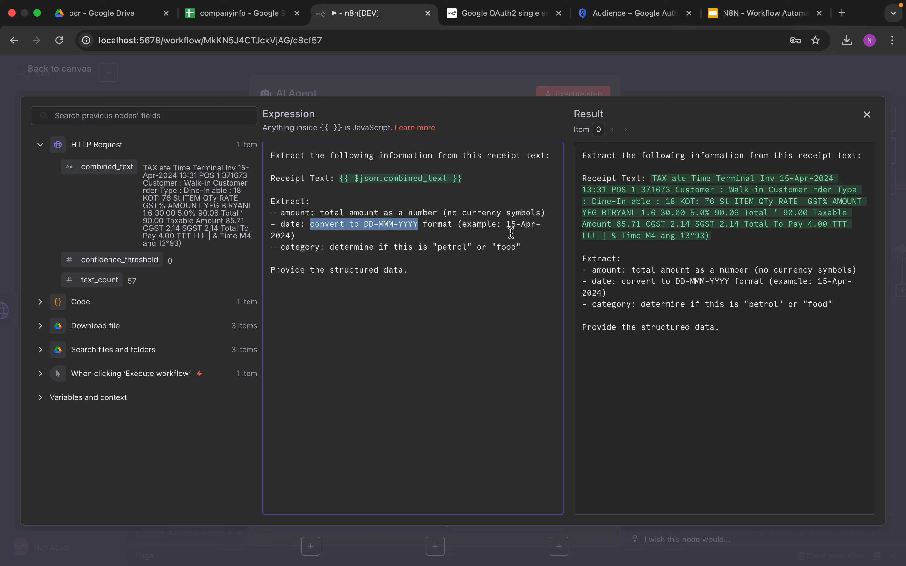
double_click(304, 247)
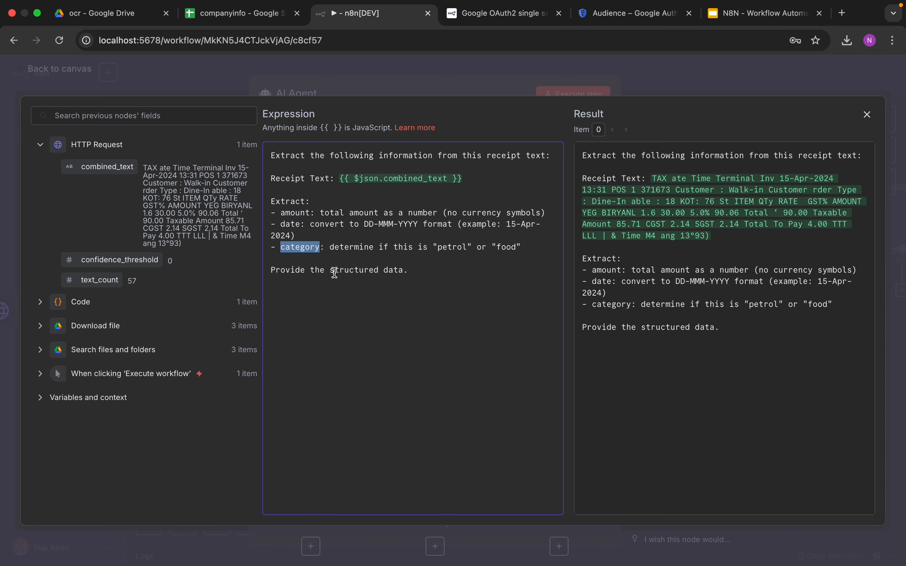
click(448, 250)
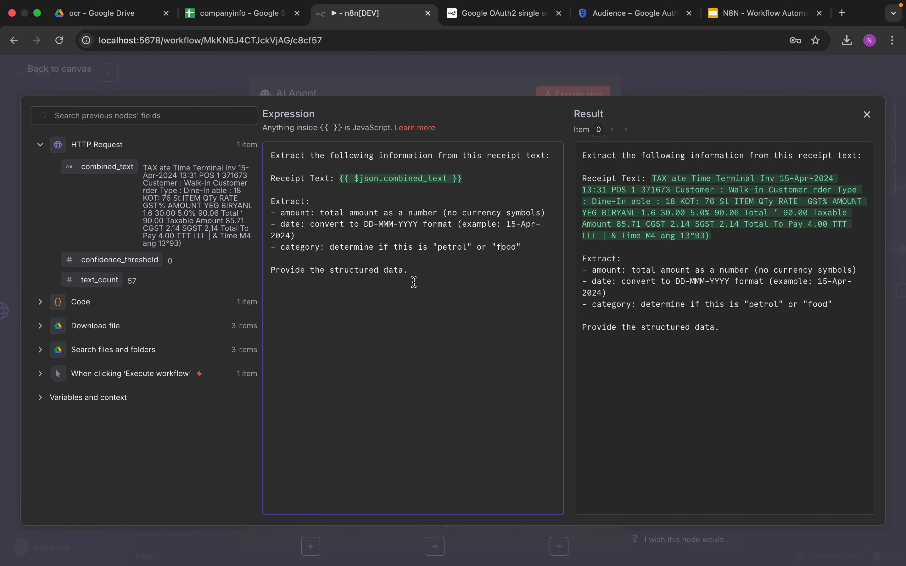
click(868, 120)
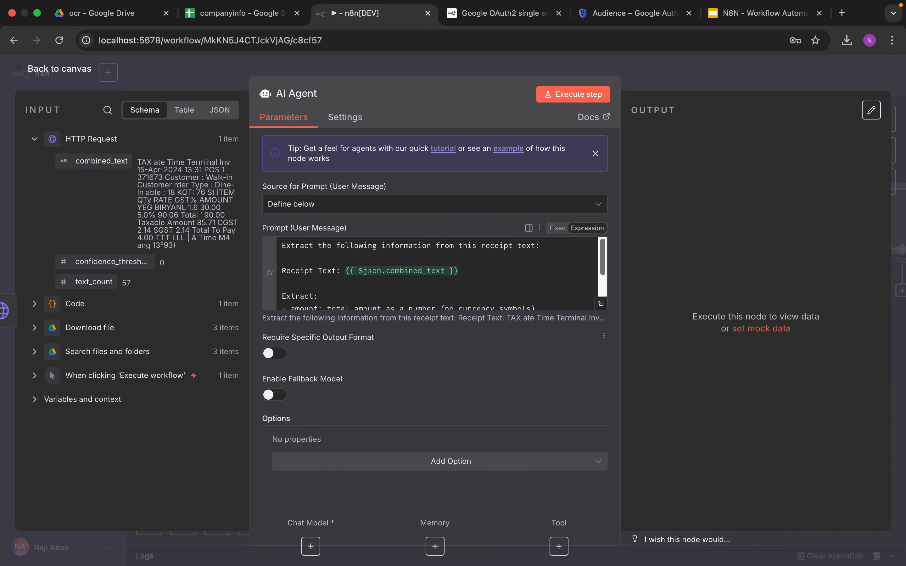
Add a System Message option and replace its default text with pasted billing-assistant instructions that require accurate receipt extraction and amount 0 for inaccurate results
key(super+Tab)
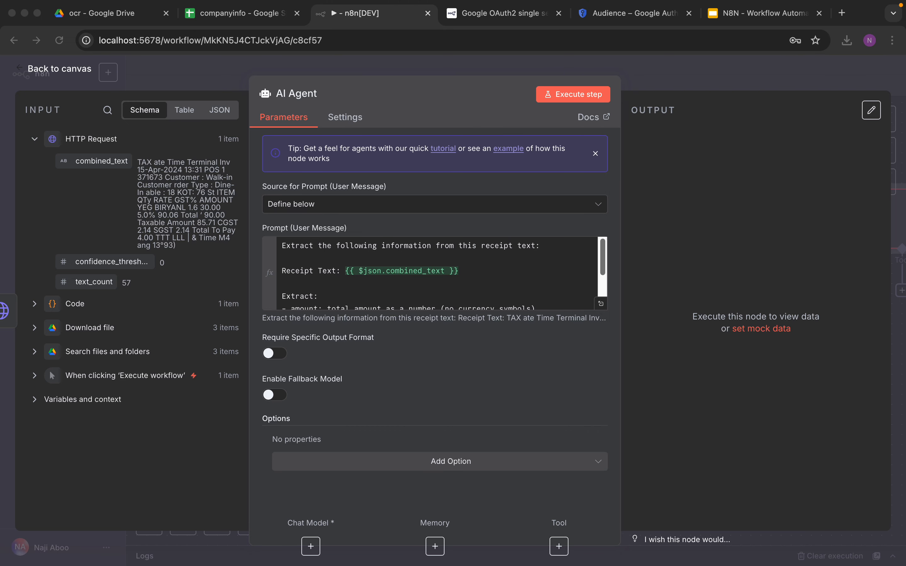
click(472, 462)
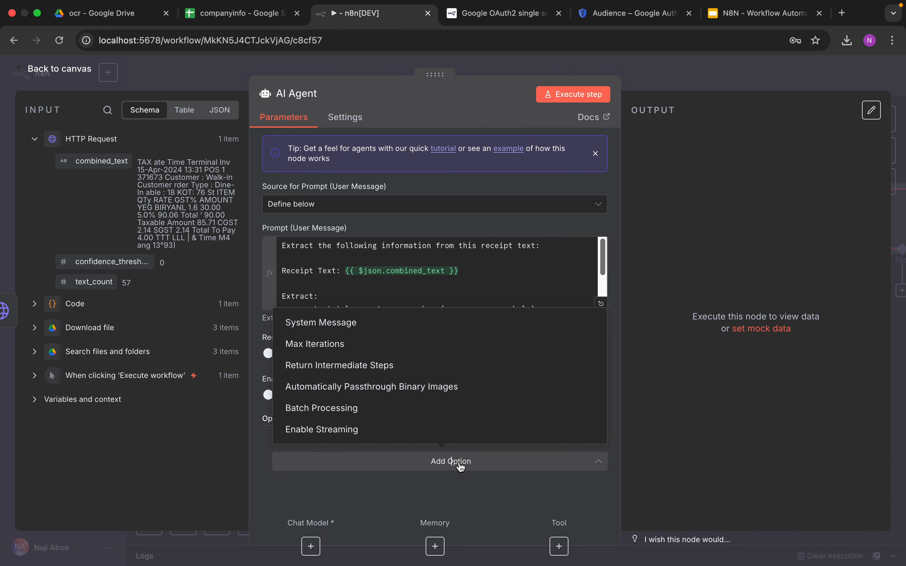
click(361, 325)
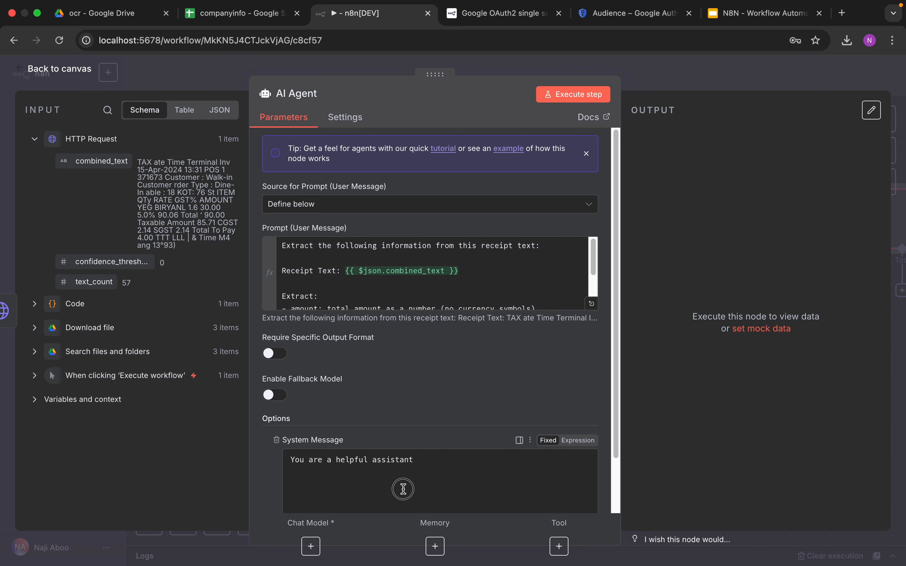
drag(421, 462, 280, 455)
key(BackSpace)
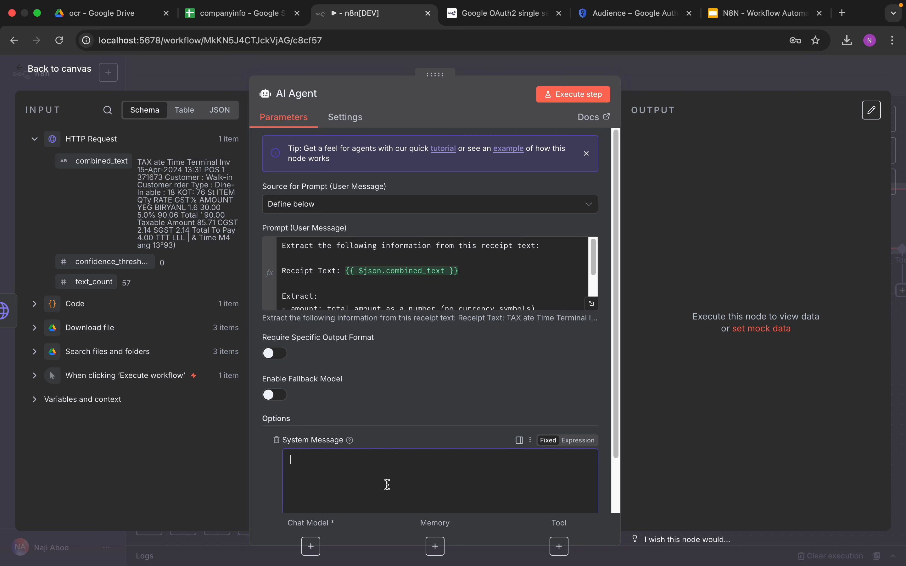
right_click(388, 484)
click(418, 456)
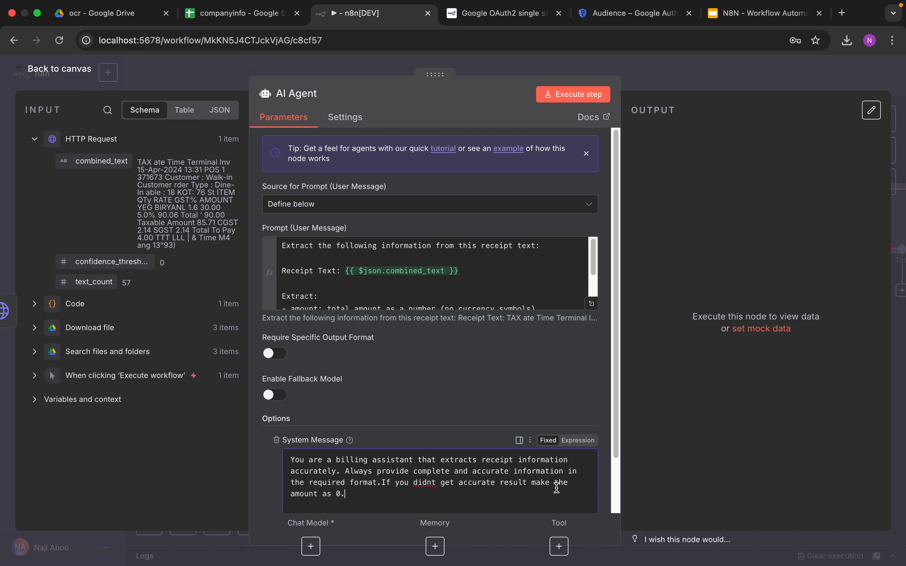
Examine the AI Agent's system message and user prompt, checking the billing-assistant instructions and the amount, date and category rules, and return to the canvas
scroll(612, 374, down, 3)
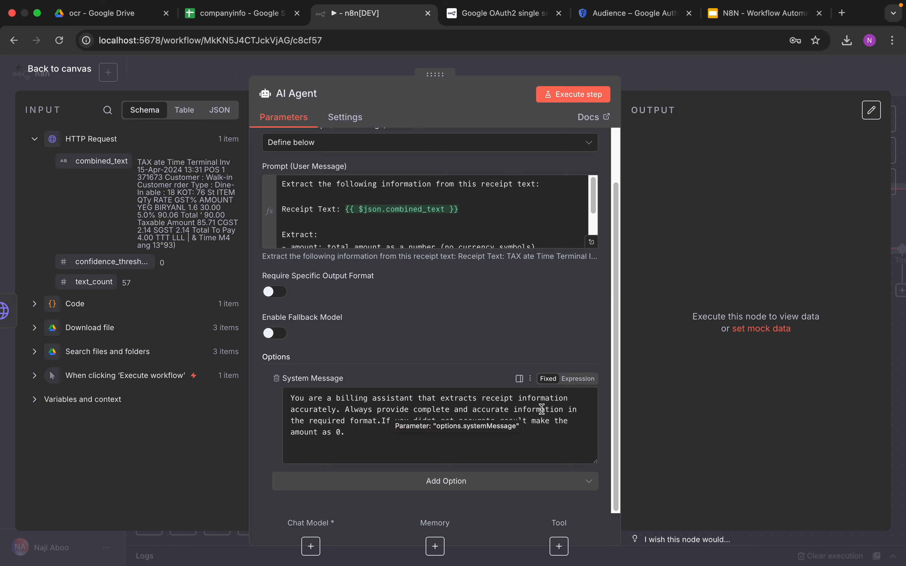
click(352, 418)
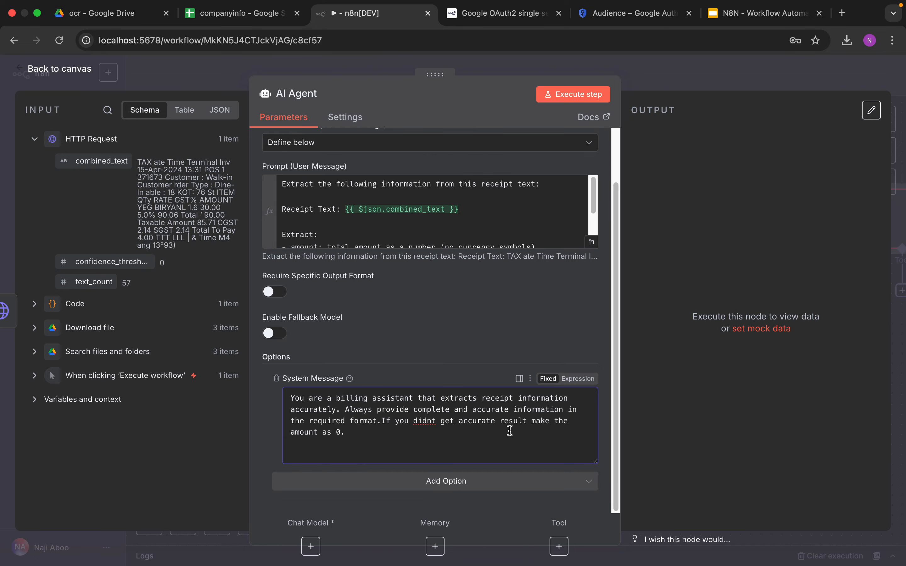
drag(370, 434, 272, 399)
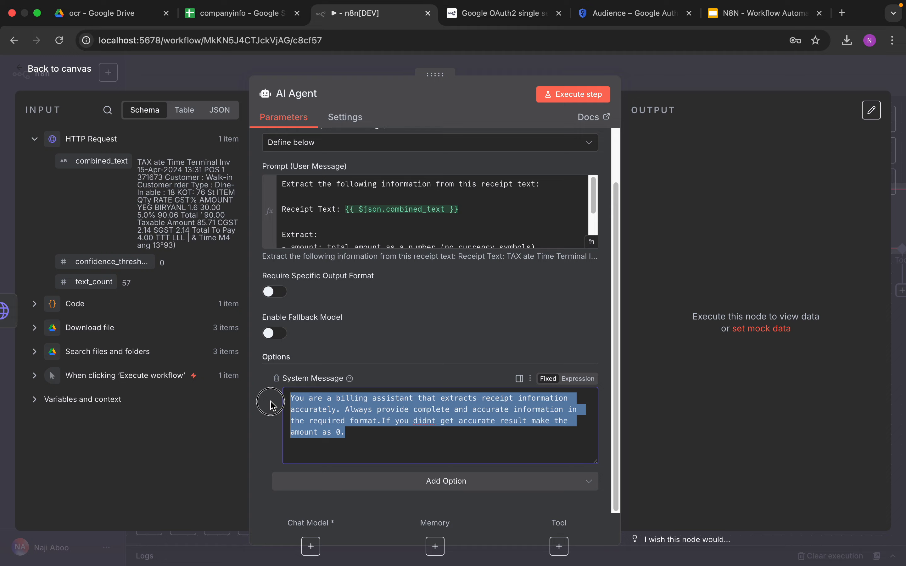
click(410, 431)
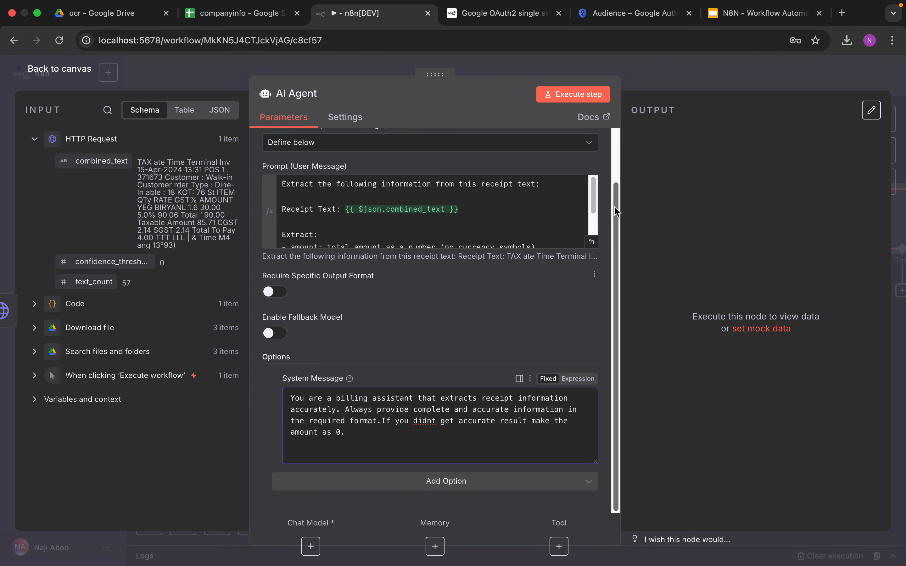
drag(618, 207, 617, 152)
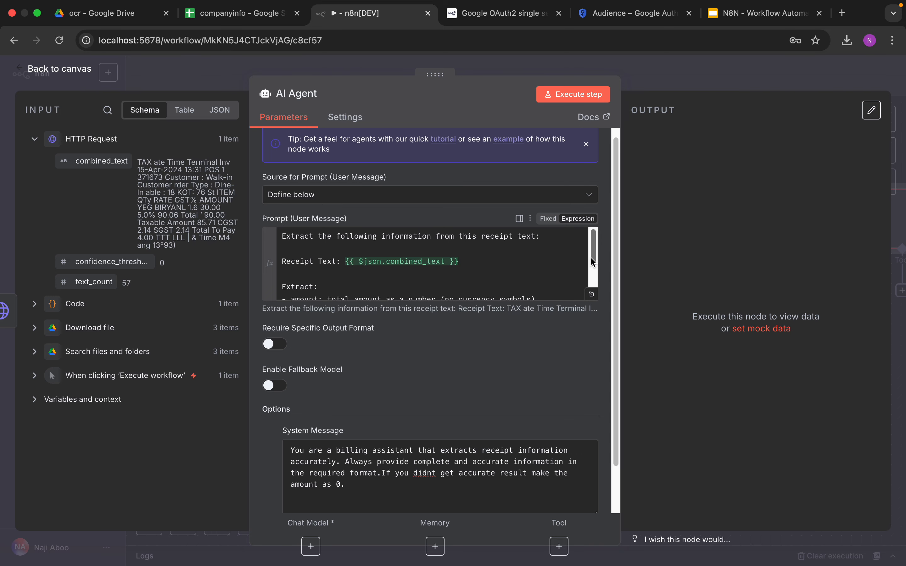
drag(597, 257, 595, 235)
drag(594, 243, 594, 273)
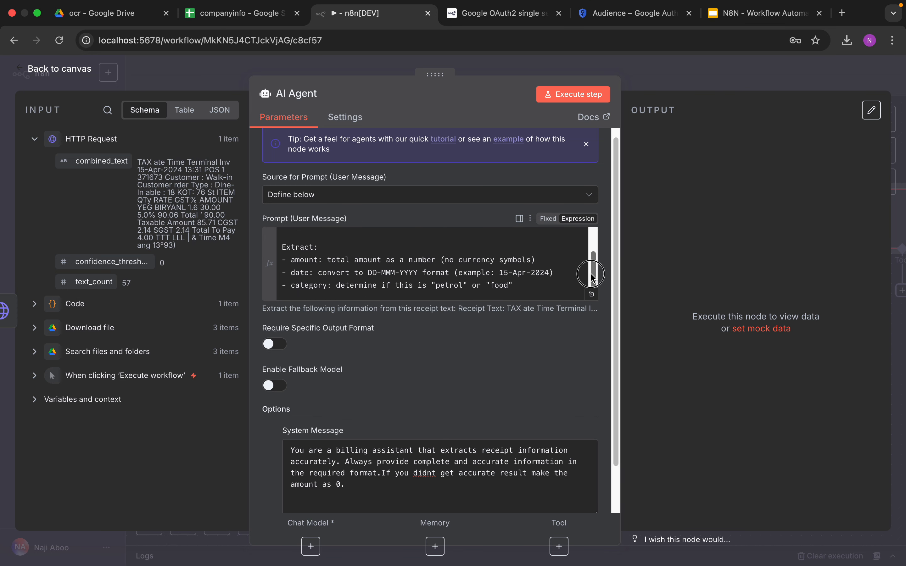
click(57, 71)
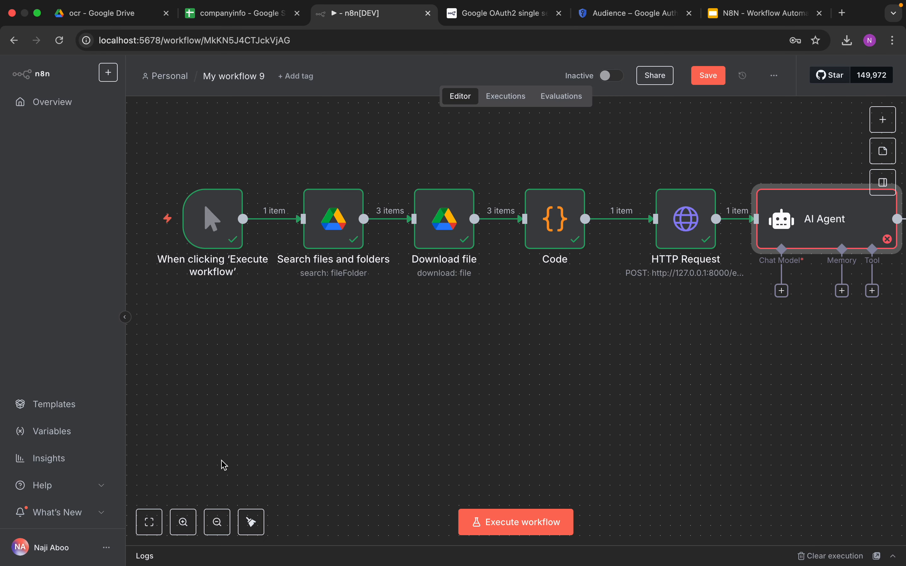
Rearrange the Search files and folders, Download file, Code, HTTP Request and AI Agent nodes closer to the trigger in a compact row
click(219, 524)
click(218, 523)
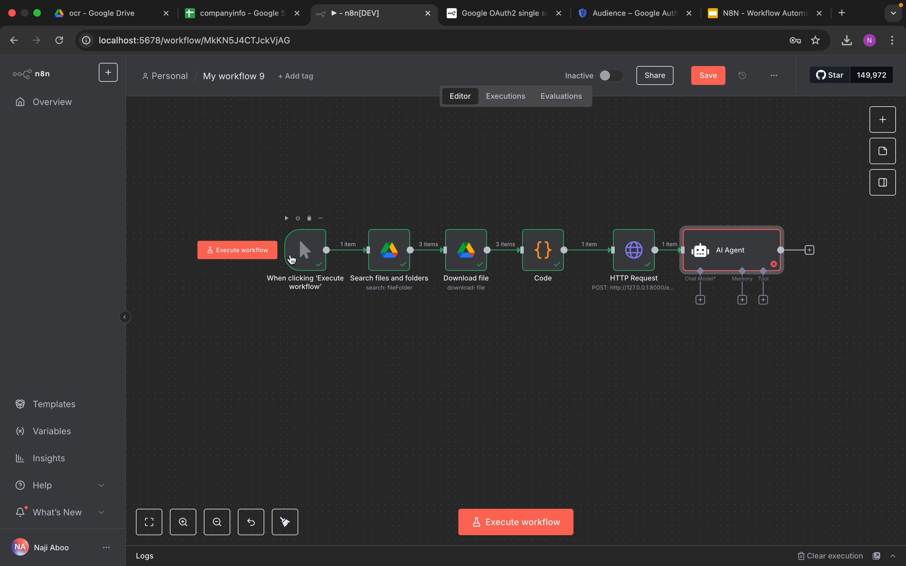
drag(393, 251, 316, 250)
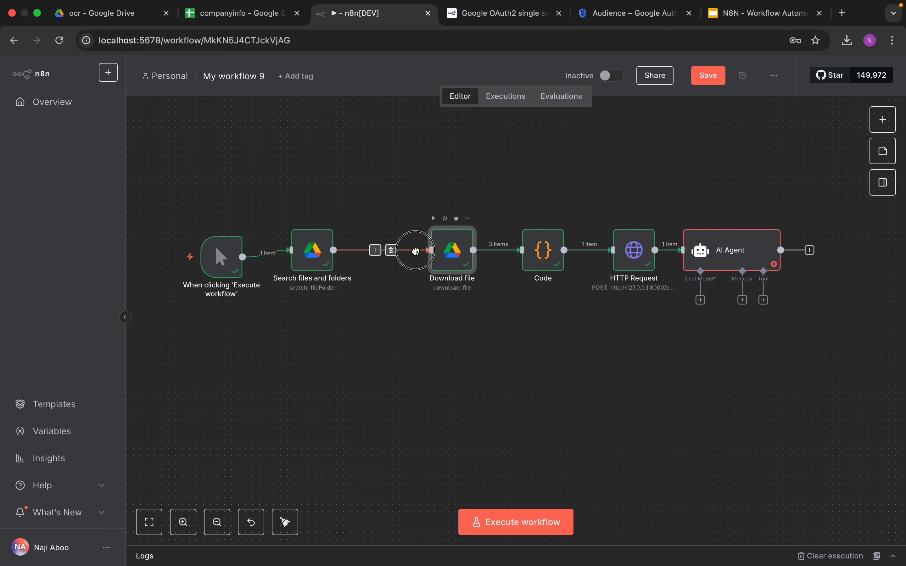
drag(464, 250, 395, 250)
drag(543, 250, 481, 250)
drag(634, 250, 558, 250)
drag(693, 252, 617, 251)
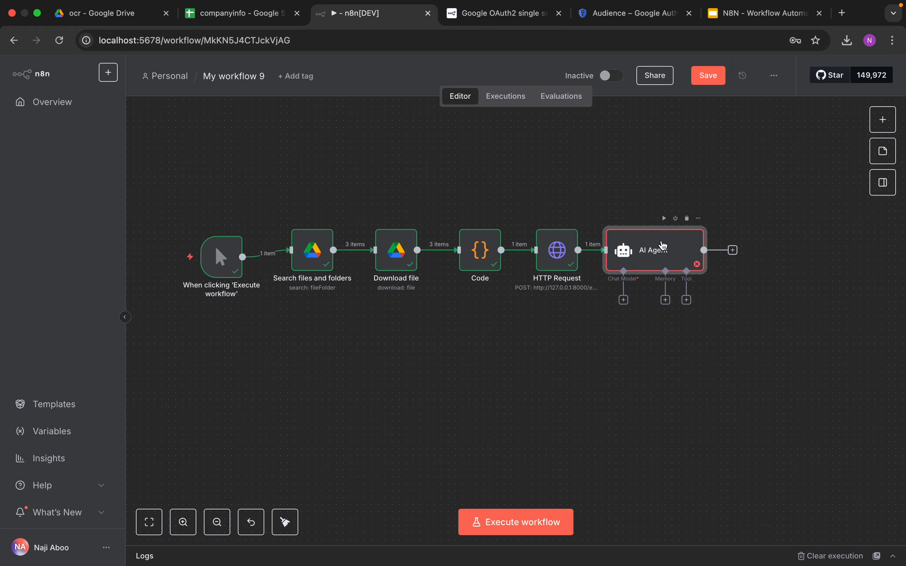
Attach an OpenAI Chat Model to the AI Agent, keeping the OpenAi account credential and the gpt-4.1-mini model
click(623, 301)
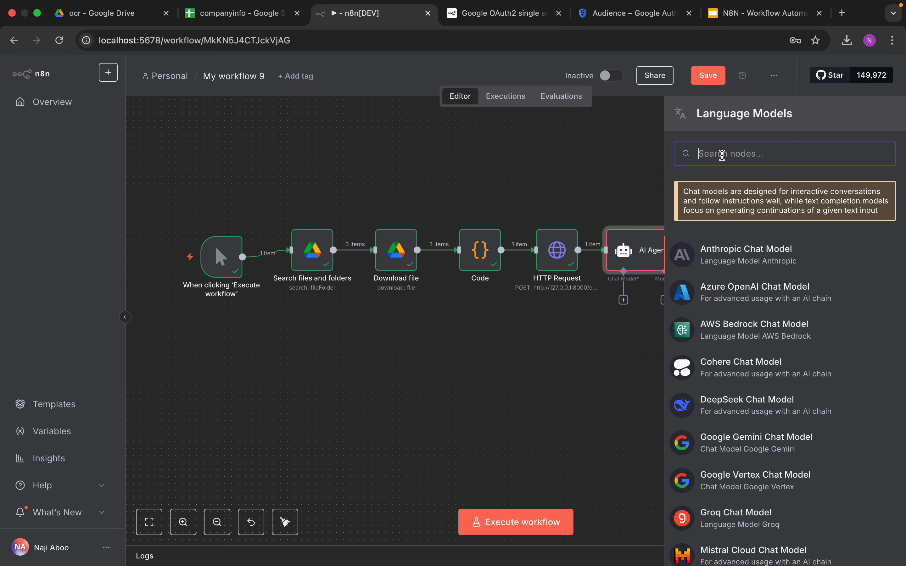
text(cha)
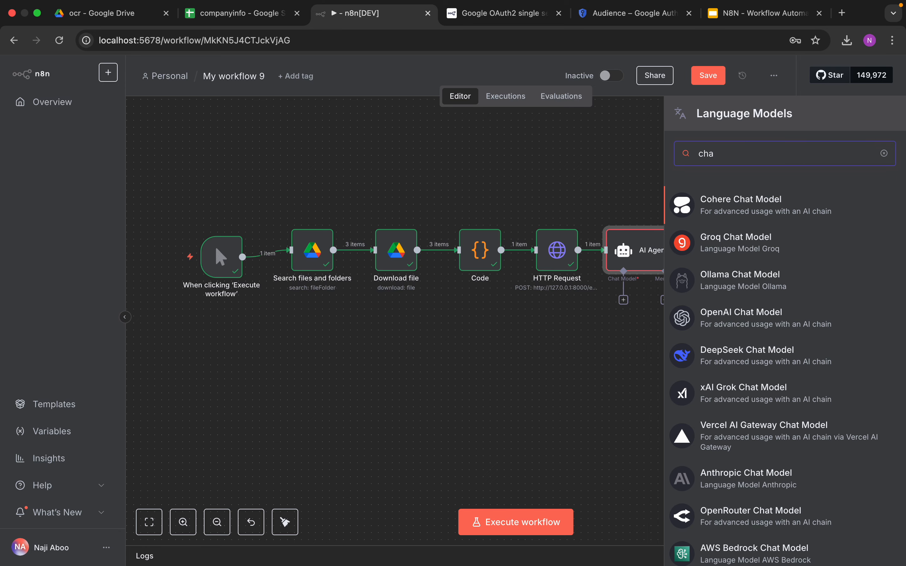
key(BackSpace)
key(BackSpace)
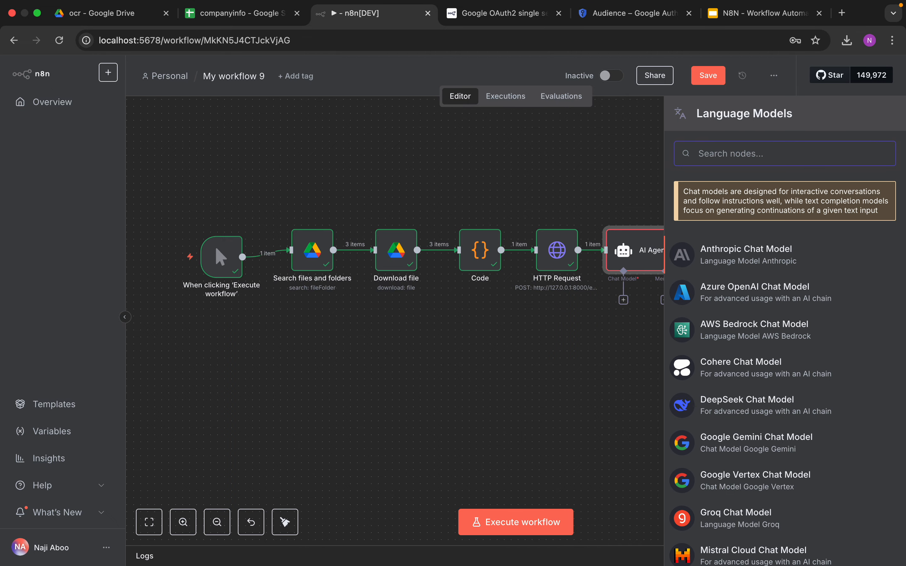
text(op)
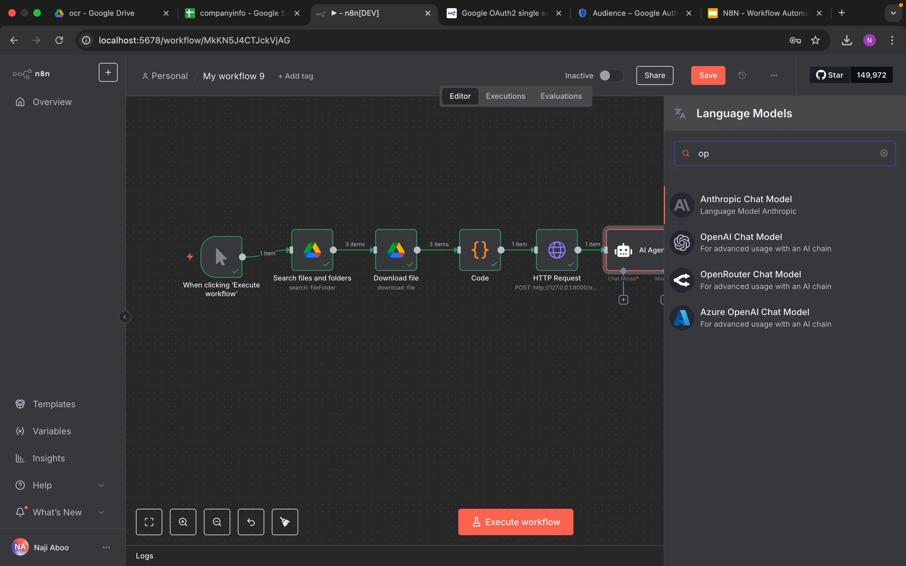
click(741, 247)
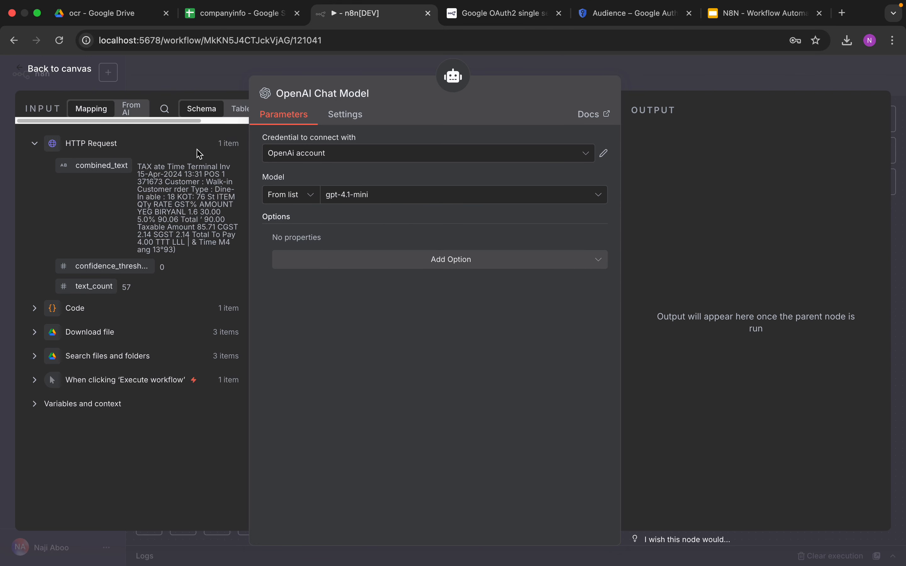
click(71, 73)
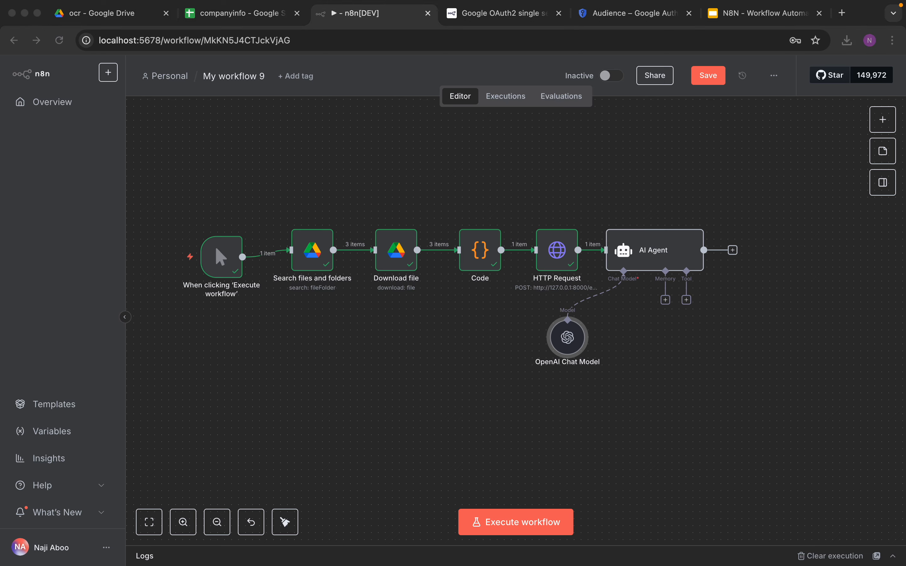
Enable Require Specific Output Format on the AI Agent and attach a Structured Output Parser to it
double_click(656, 263)
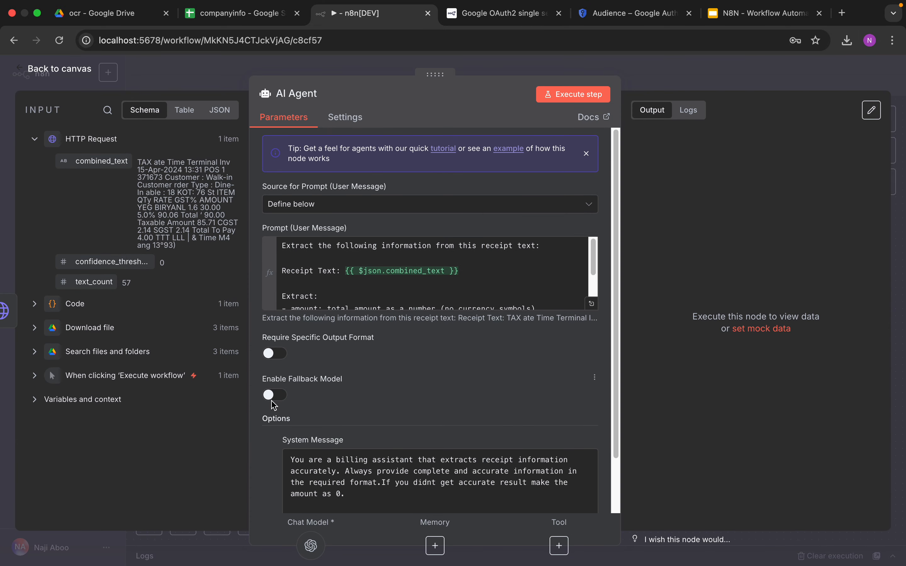
click(275, 353)
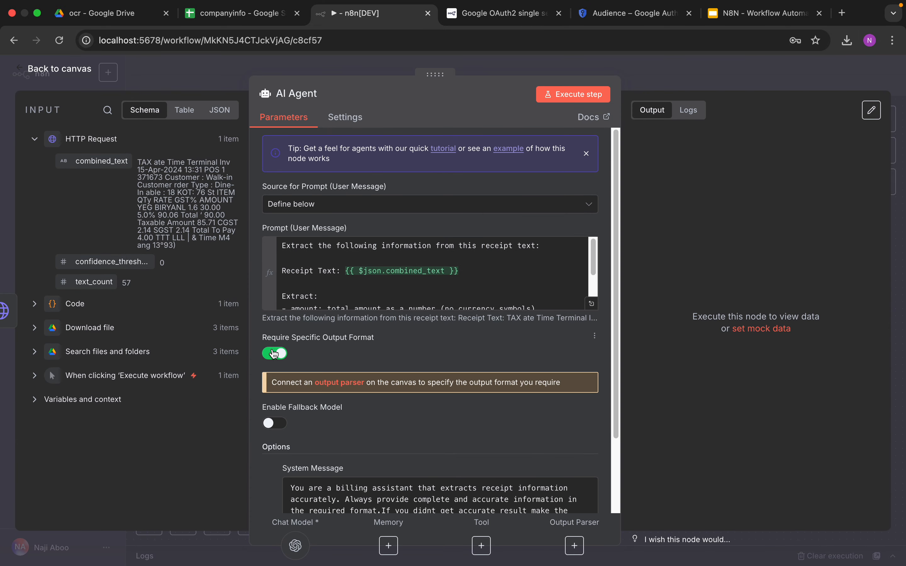
click(60, 71)
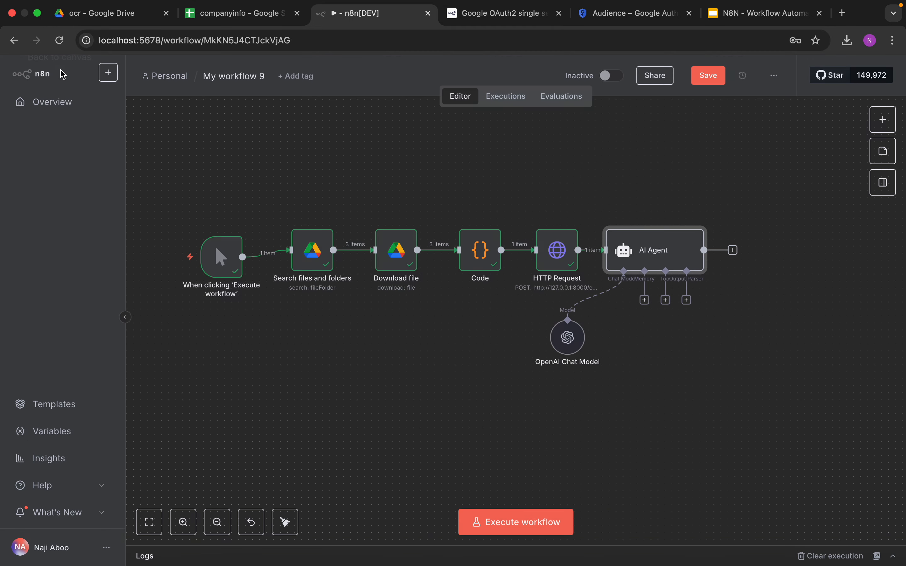
click(687, 300)
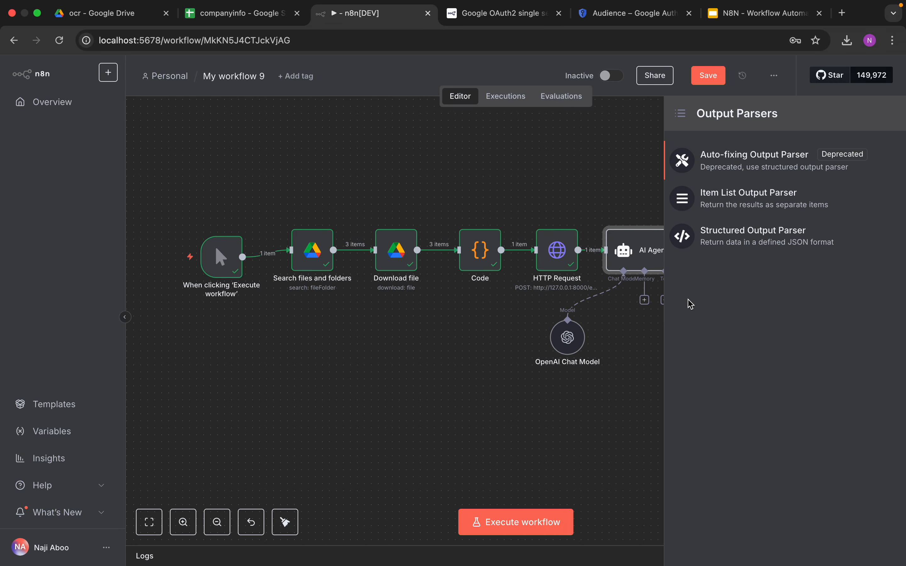
click(747, 246)
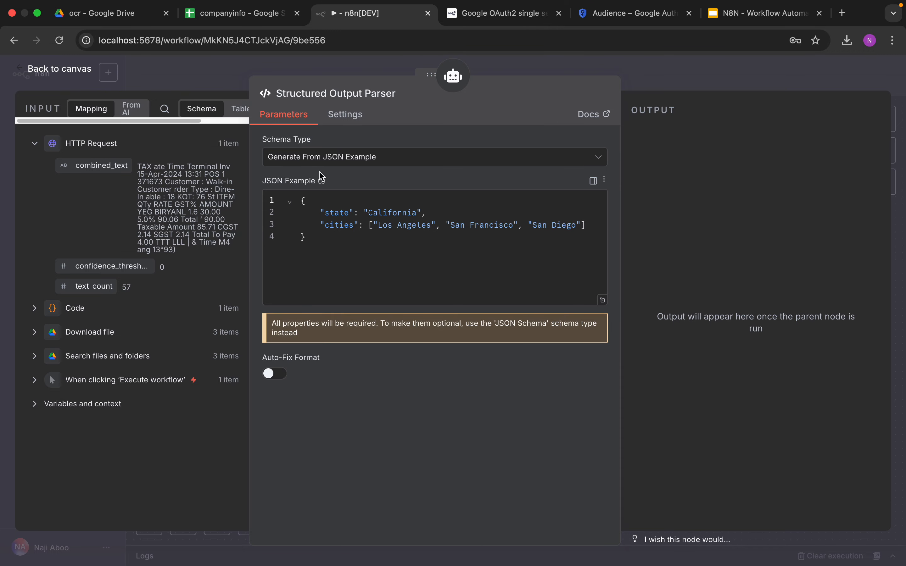
Replace the parser's JSON example with a pasted schema requiring a number amount, a DD-MMM-YYYY date string and a "petrol" or "food" category
key(super+Tab)
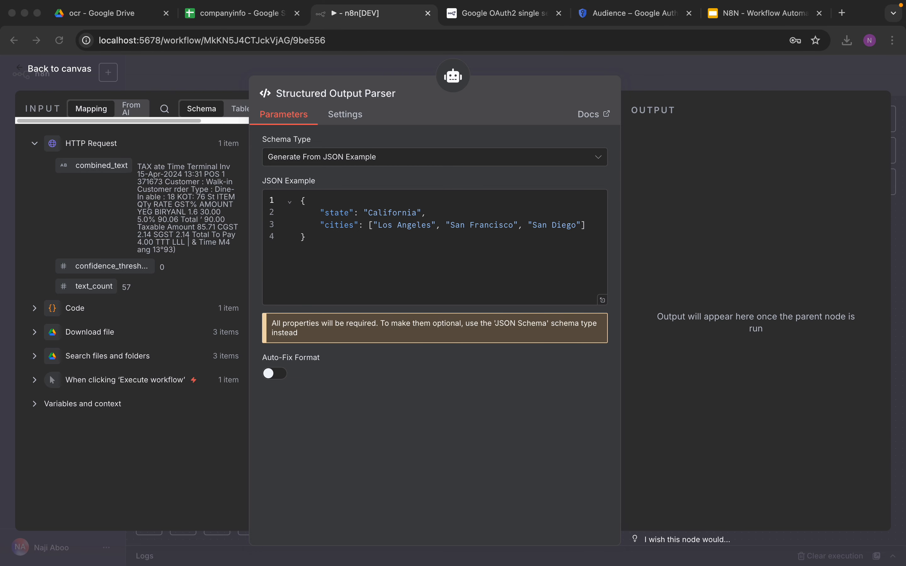
click(348, 245)
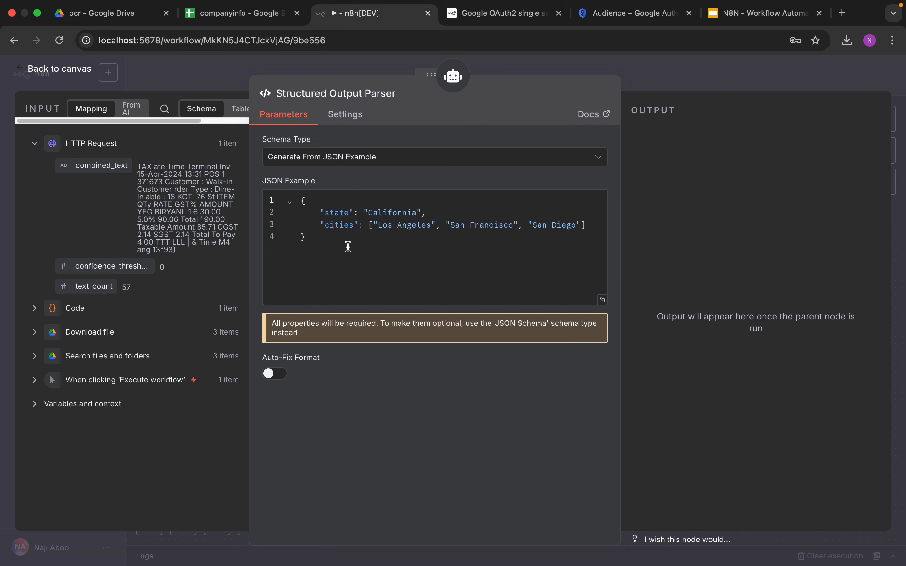
key(super+a)
right_click(339, 244)
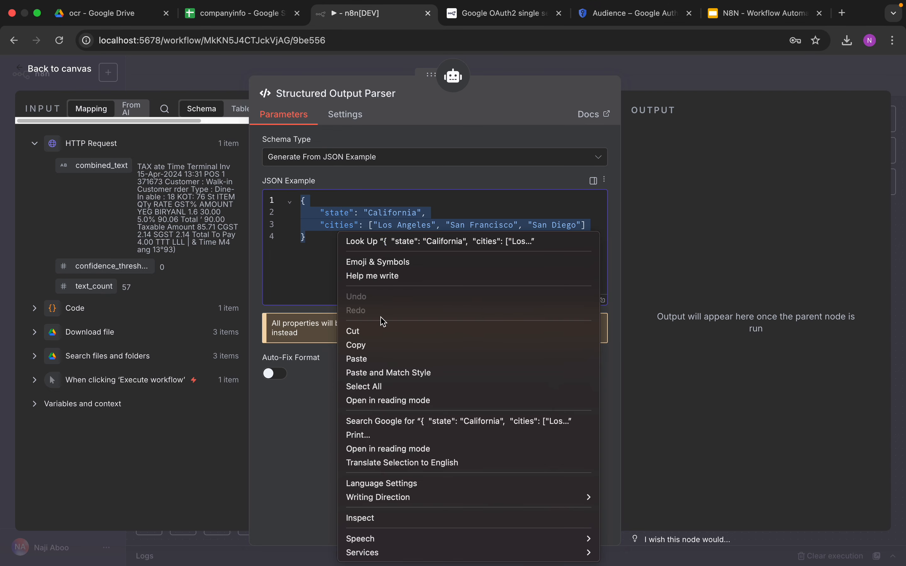
click(384, 359)
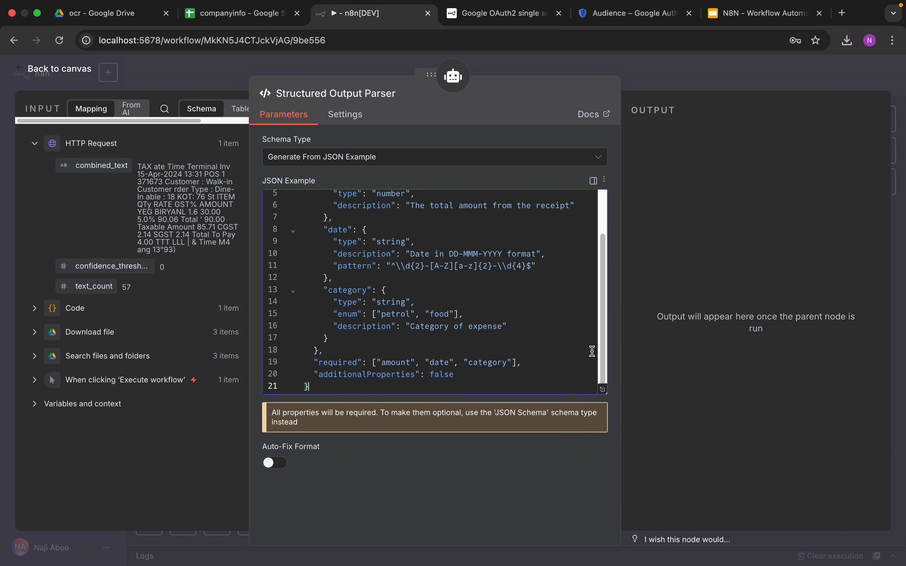
Examine the pasted schema's amount, date, category and required properties in the Structured Output Parser, and return to the canvas
drag(600, 344, 605, 266)
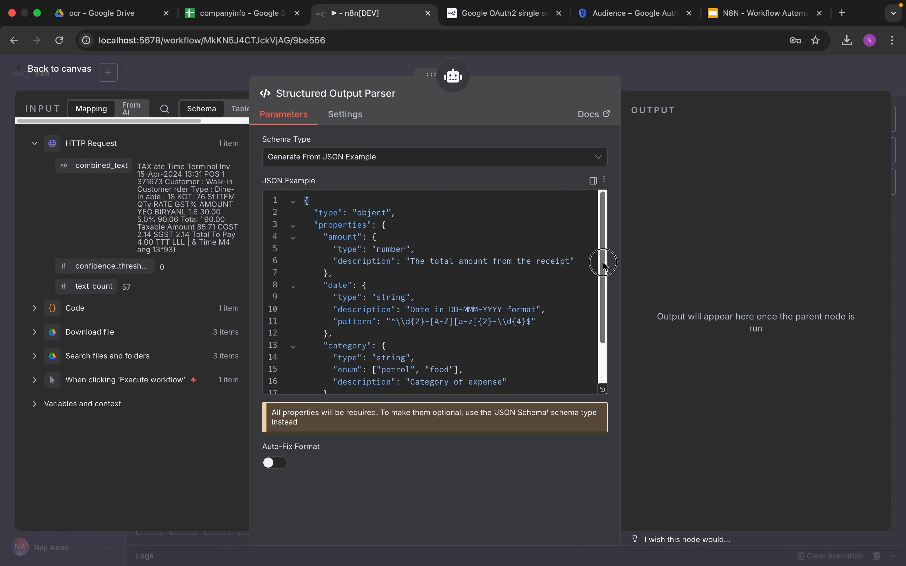
double_click(349, 238)
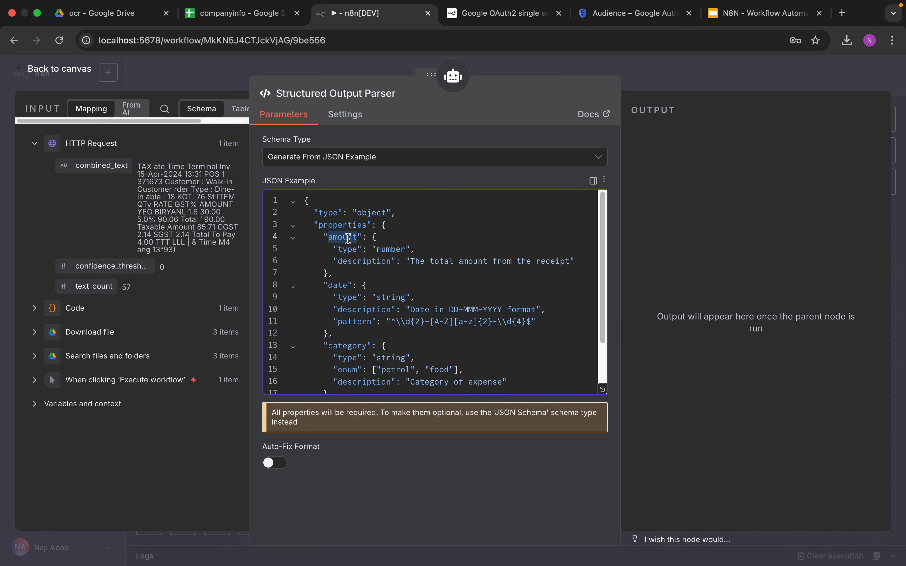
click(387, 244)
double_click(342, 286)
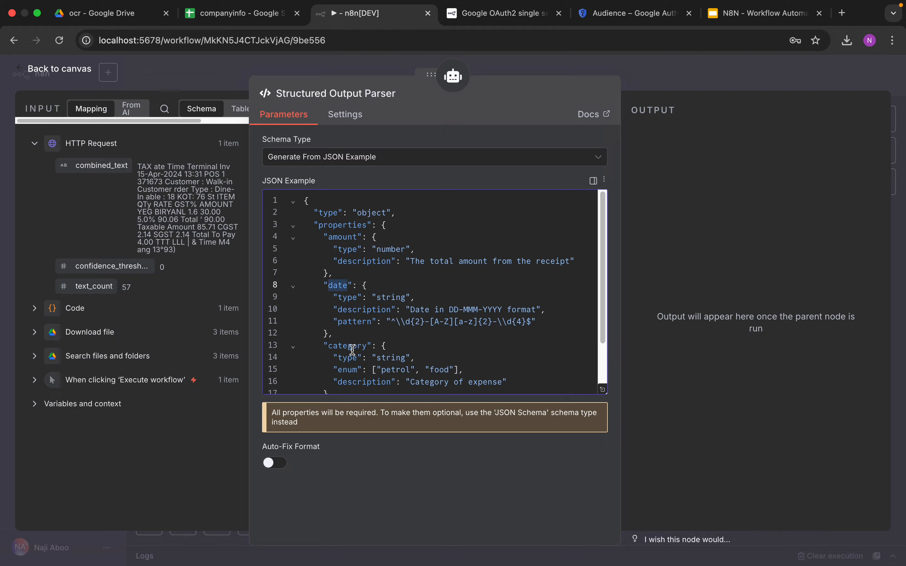
double_click(365, 346)
drag(598, 297, 592, 267)
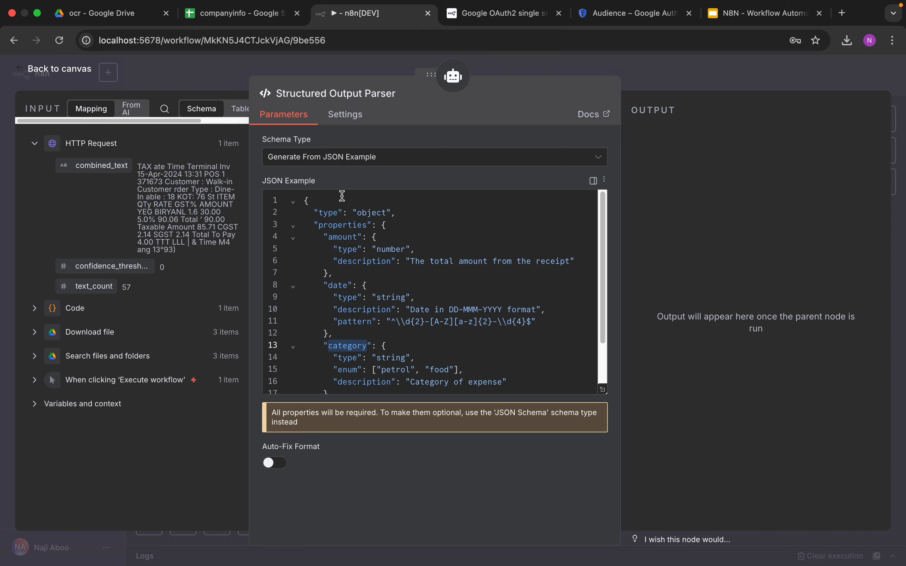
mouse_move(602, 216)
mouse_down()
mouse_move(592, 300)
mouse_move(601, 199)
mouse_up()
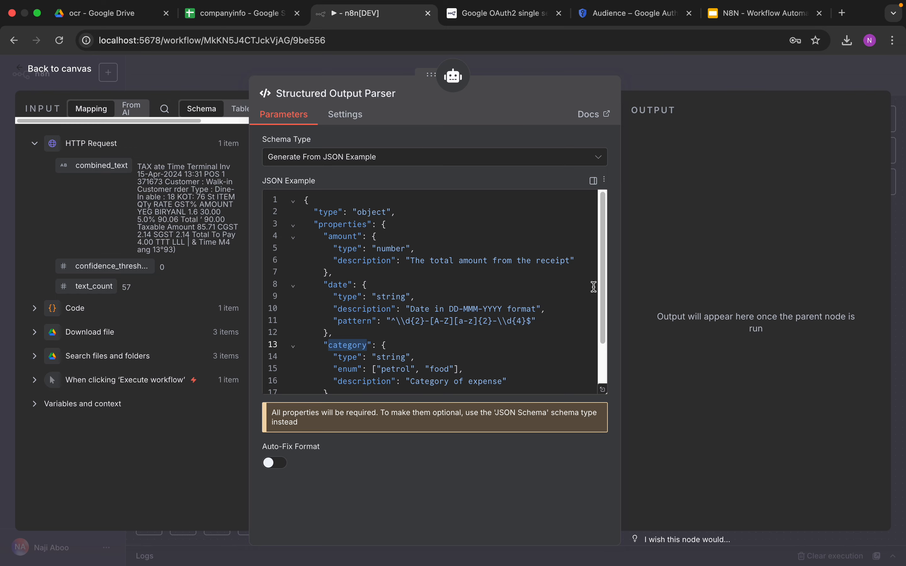
drag(599, 281, 591, 319)
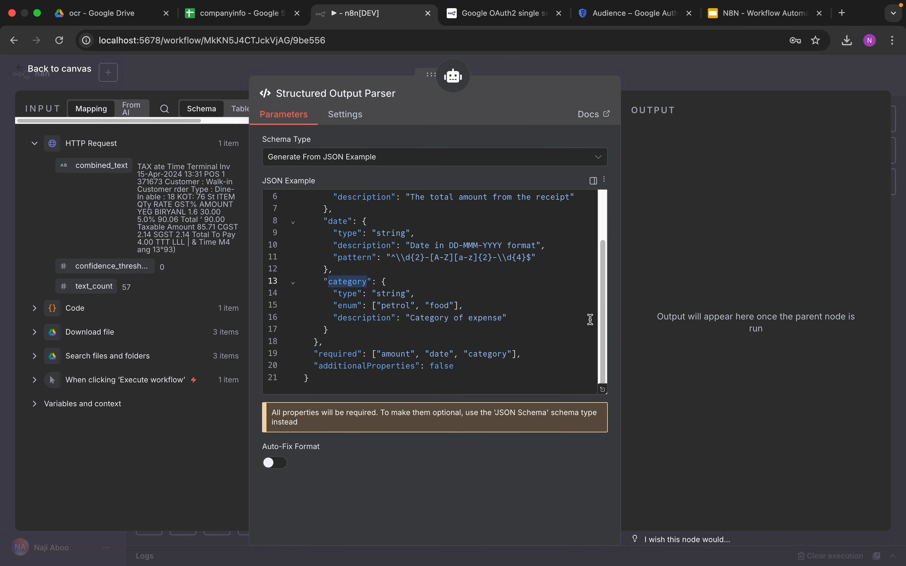
click(60, 69)
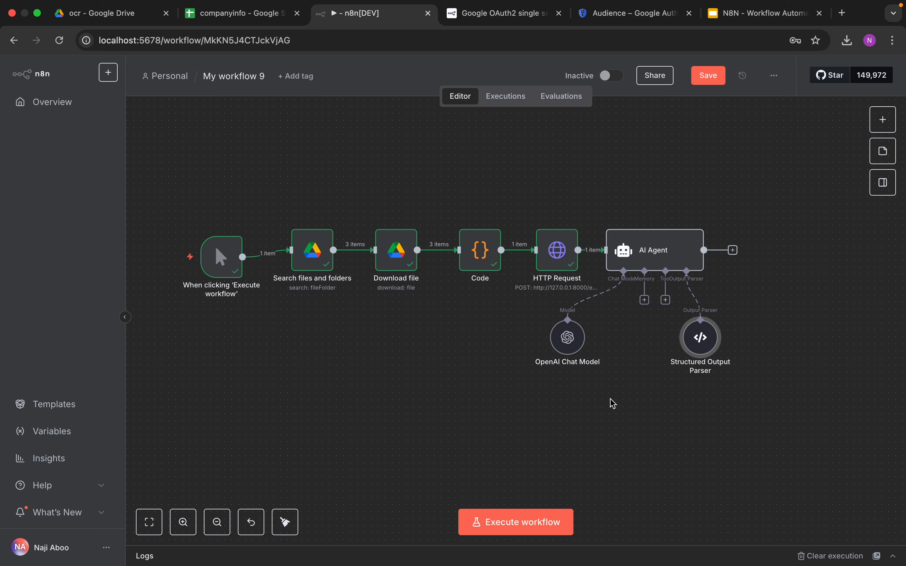
Execute the workflow, inspect the Structured Output Parser's error details including Other info, and return to the canvas
click(532, 516)
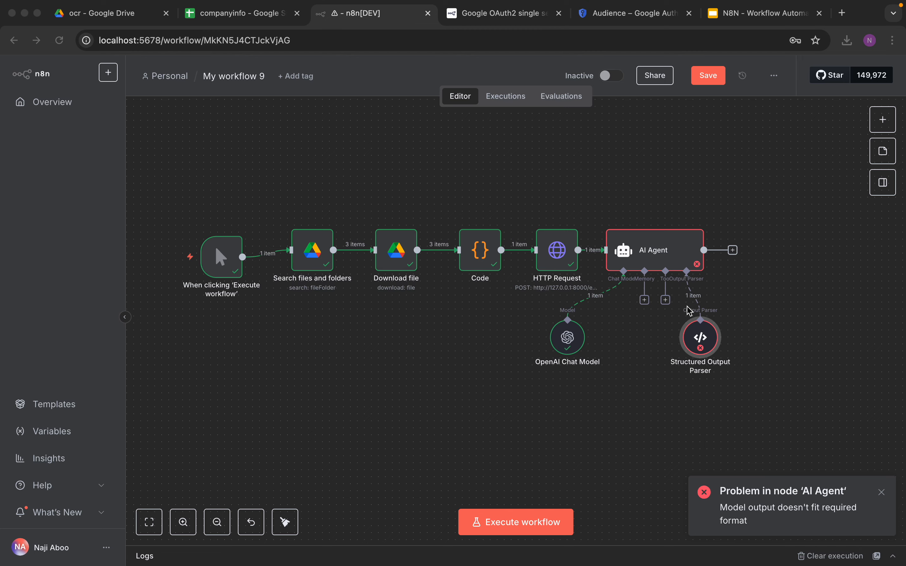
double_click(701, 337)
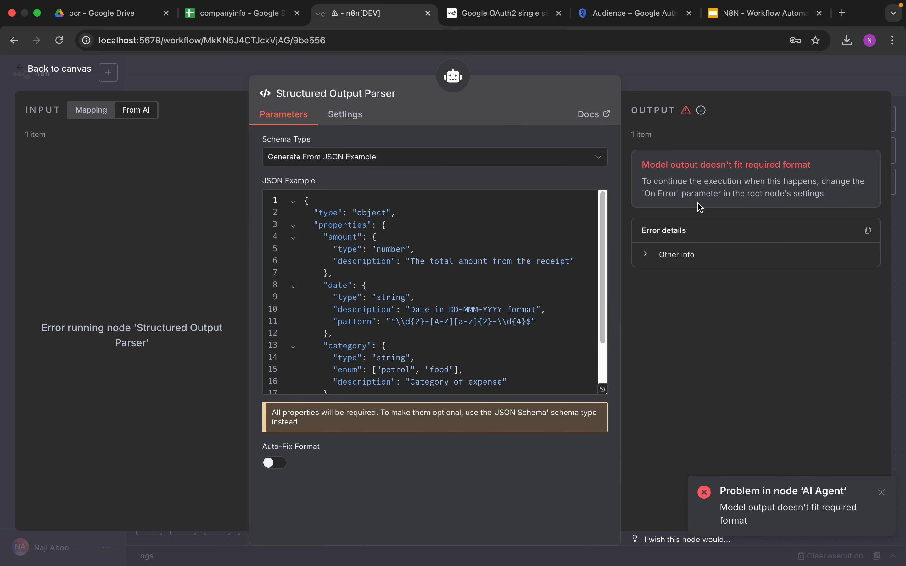
click(733, 255)
click(75, 71)
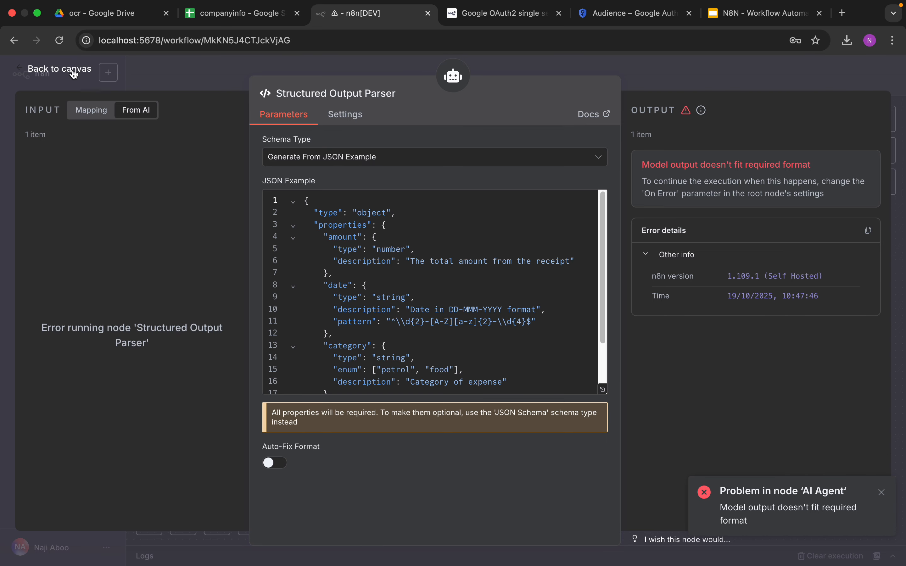
Examine the Structured Output Parser's input and output in the AI Agent's logs, then return to the canvas
double_click(657, 256)
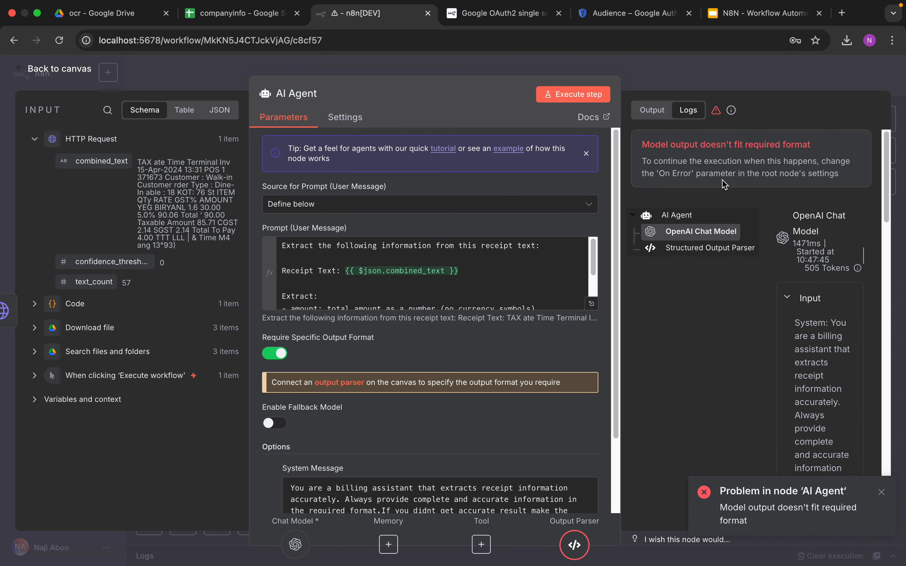
click(694, 256)
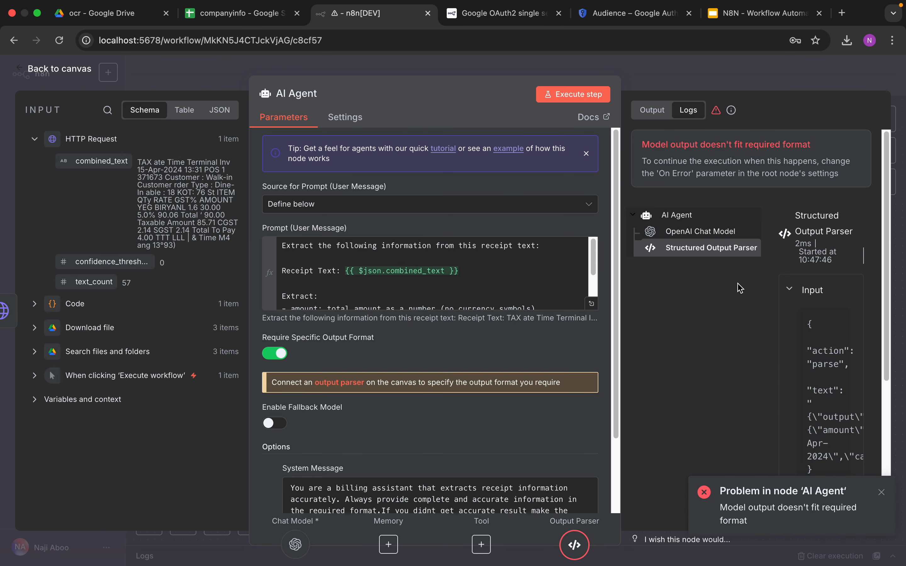
drag(622, 269, 464, 267)
double_click(684, 304)
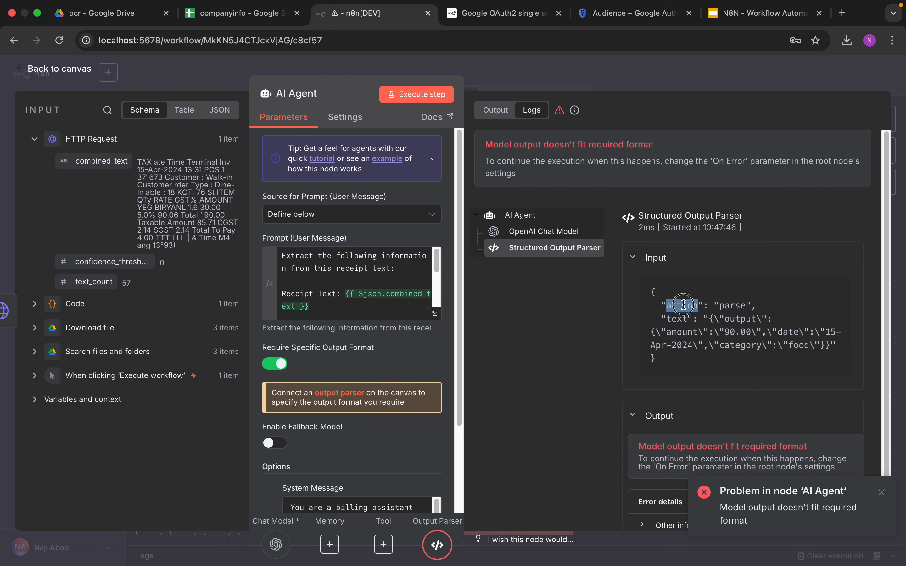
click(679, 316)
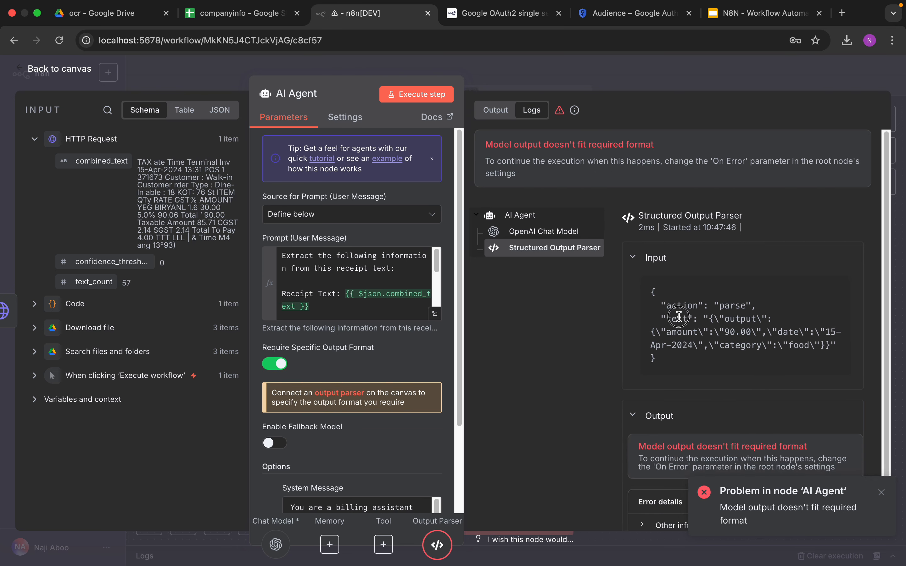
scroll(879, 337, down, 1)
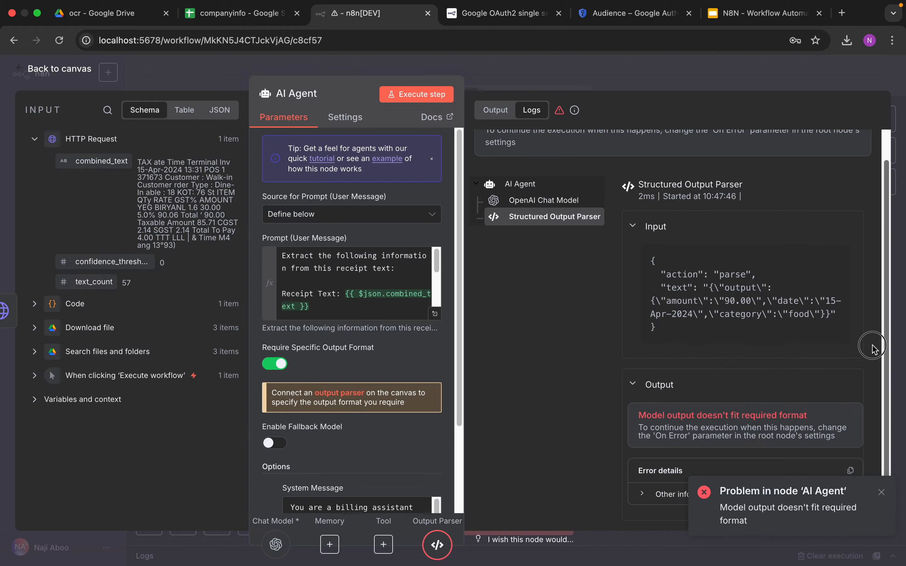
click(880, 488)
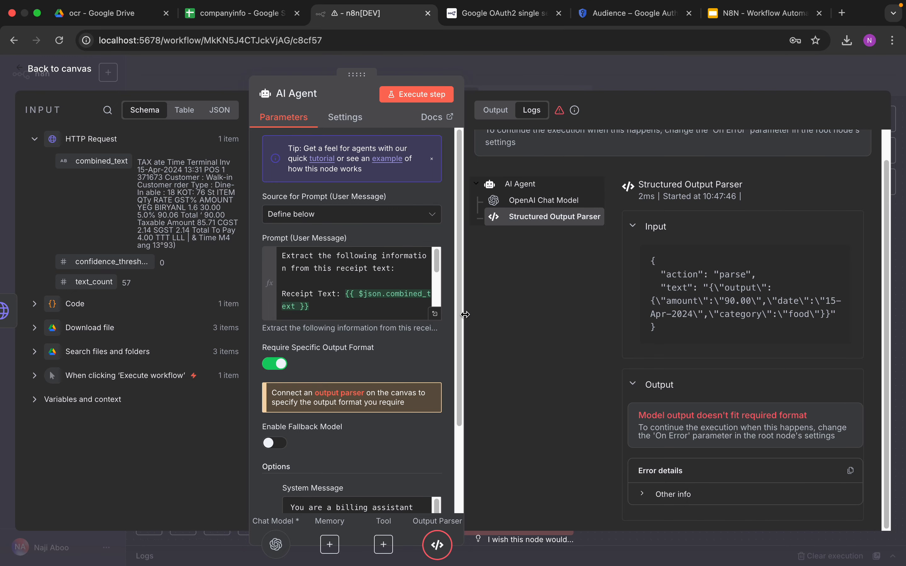
drag(464, 317, 704, 317)
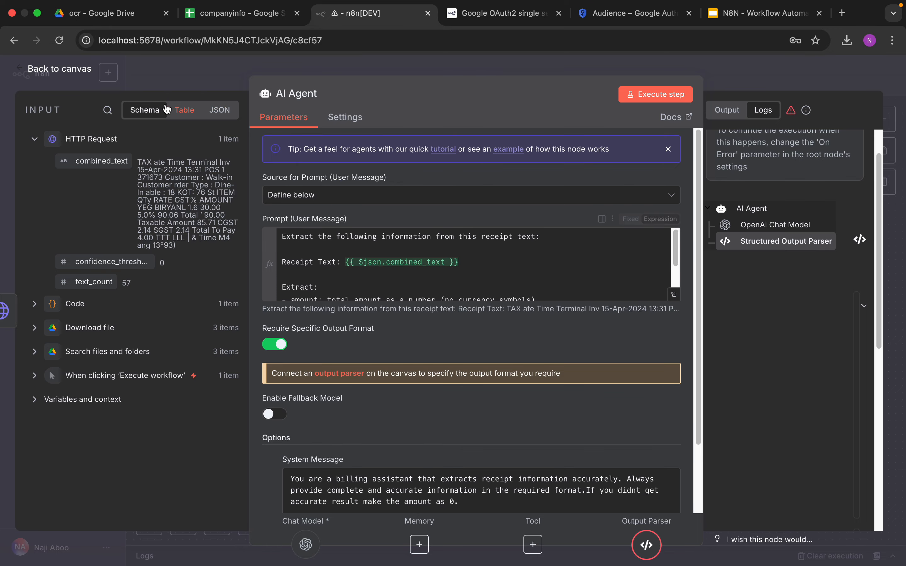
click(60, 69)
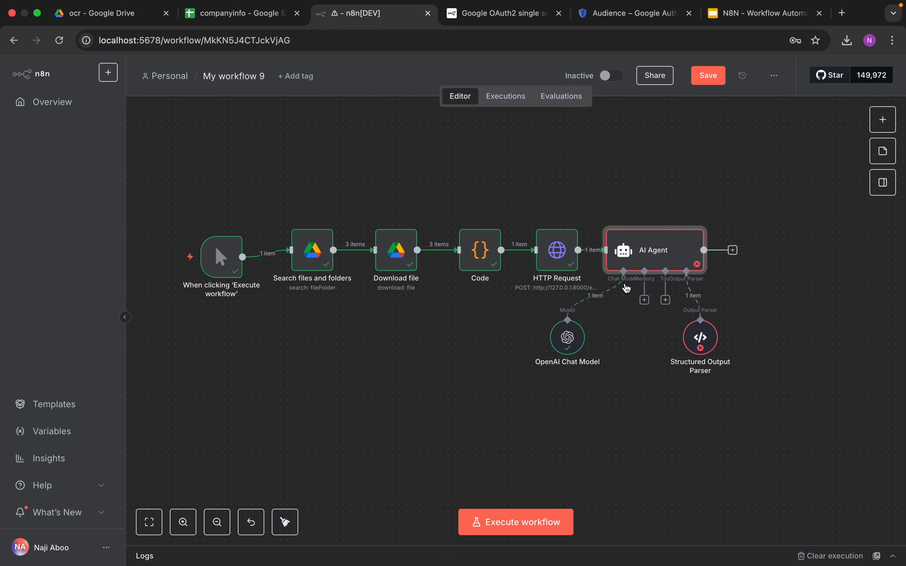
Set the OpenAI Chat Model node's model to gpt-4o and return to the canvas
double_click(570, 338)
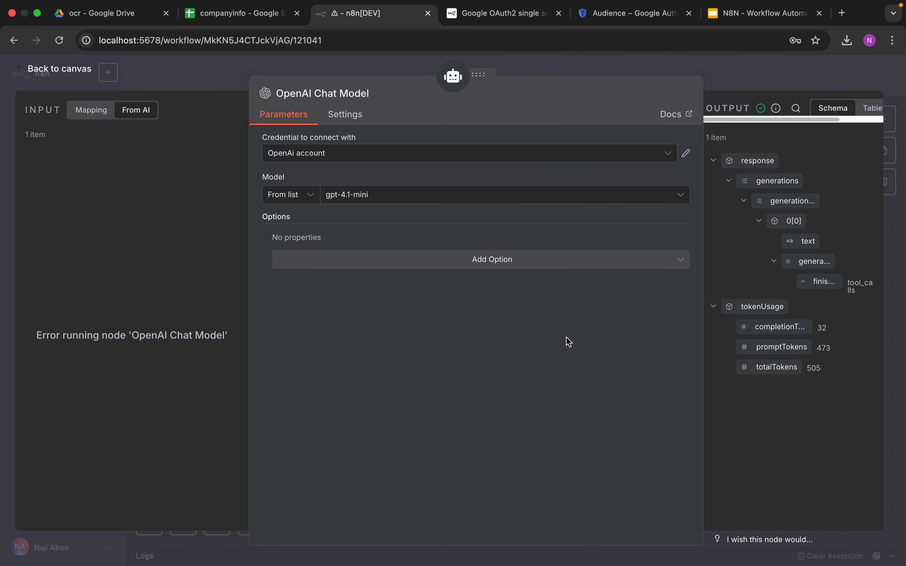
click(411, 203)
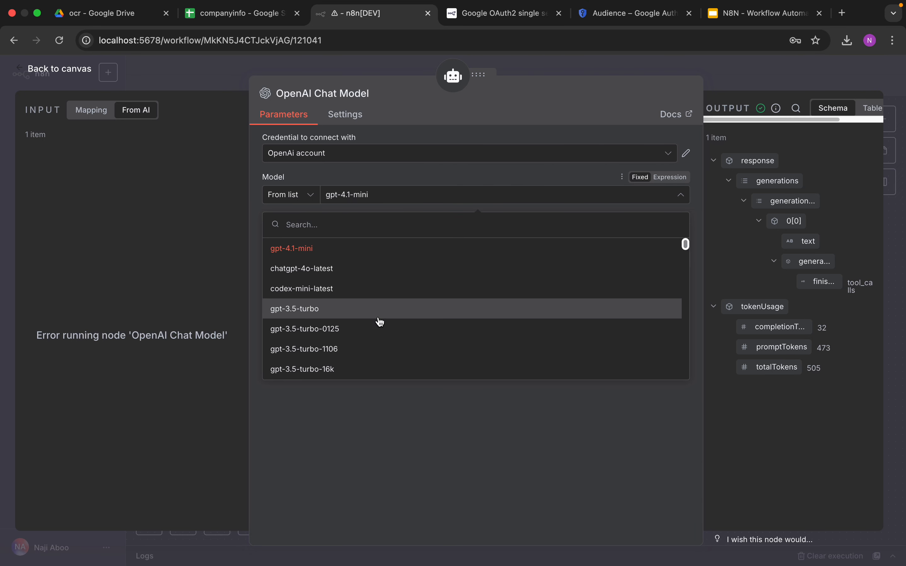
scroll(374, 319, down, 1)
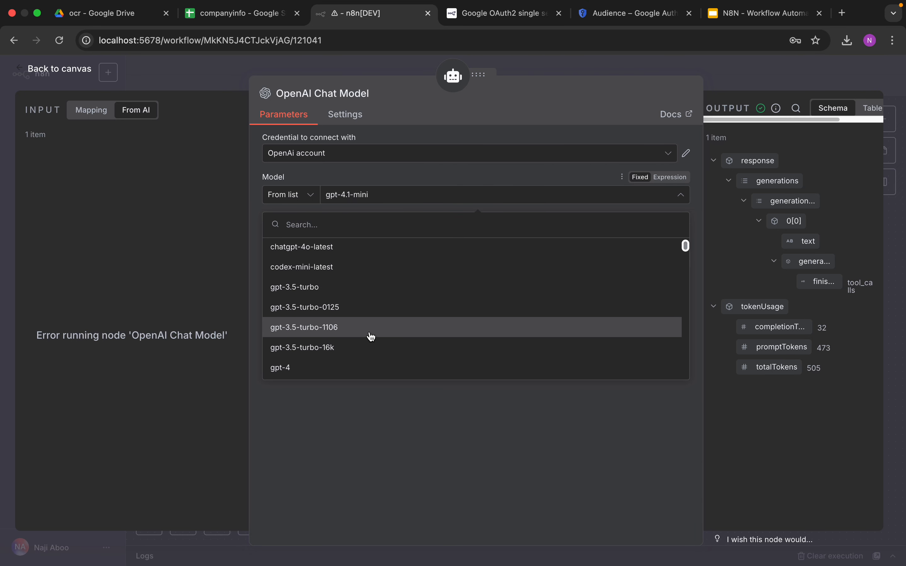
scroll(348, 369, down, 1)
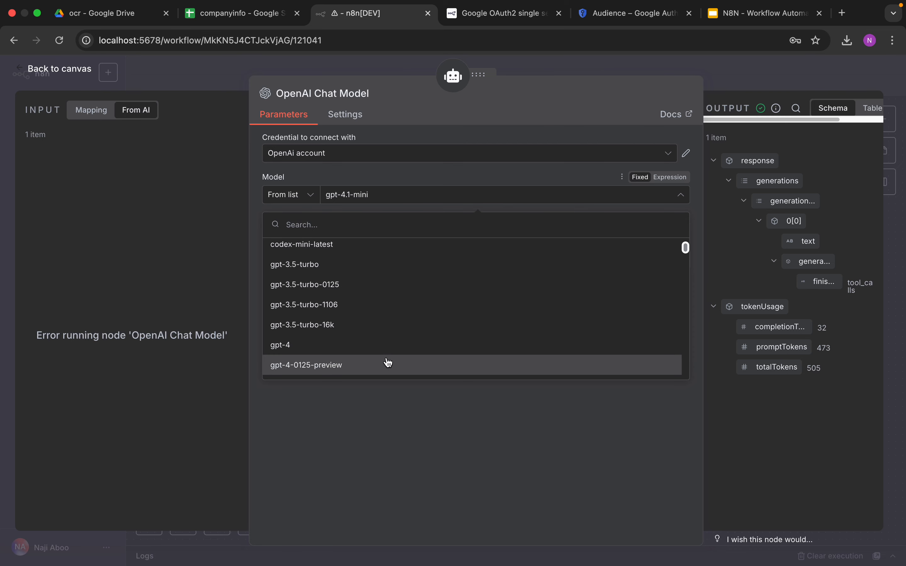
scroll(389, 362, down, 5)
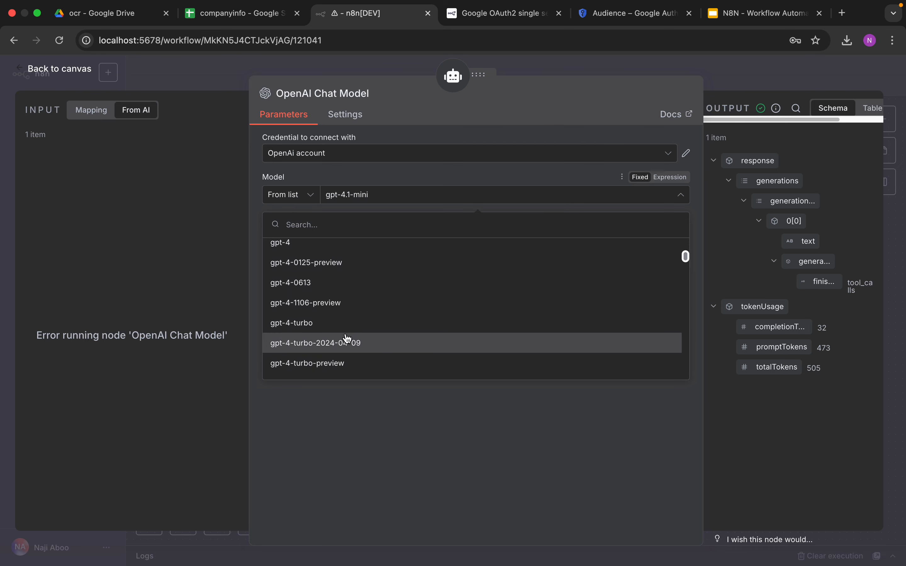
scroll(390, 359, down, 5)
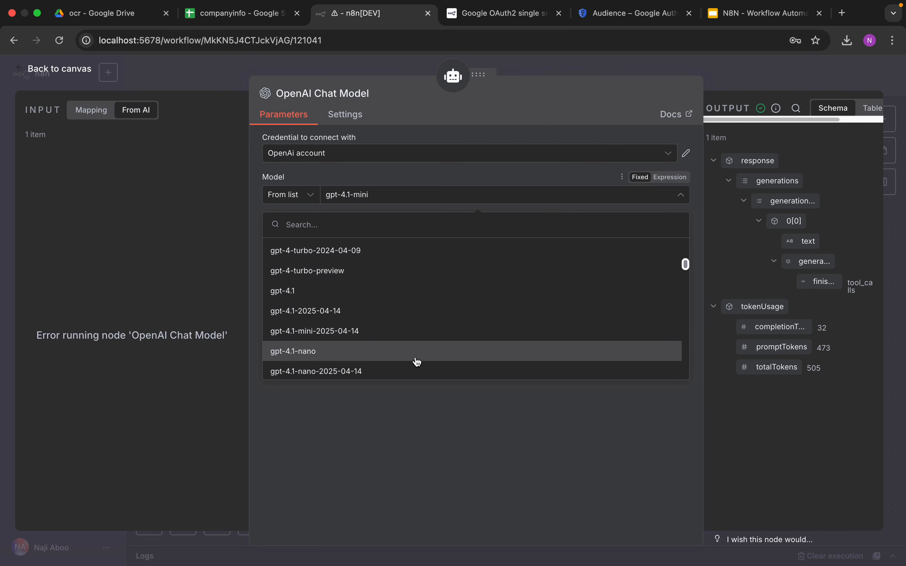
scroll(414, 360, down, 4)
click(334, 337)
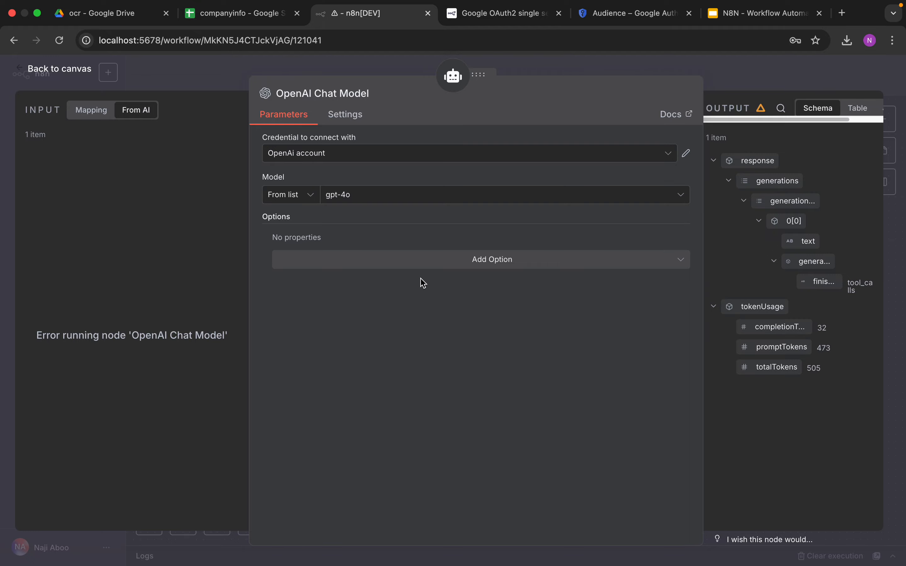
click(65, 70)
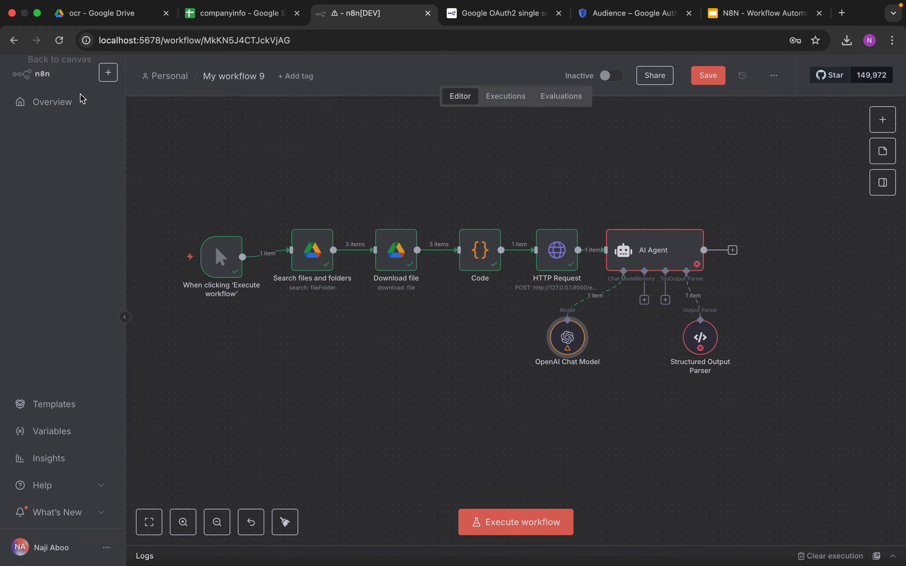
Execute the AI Agent step, examine the Structured Output Parser's output, and return to the canvas
double_click(638, 256)
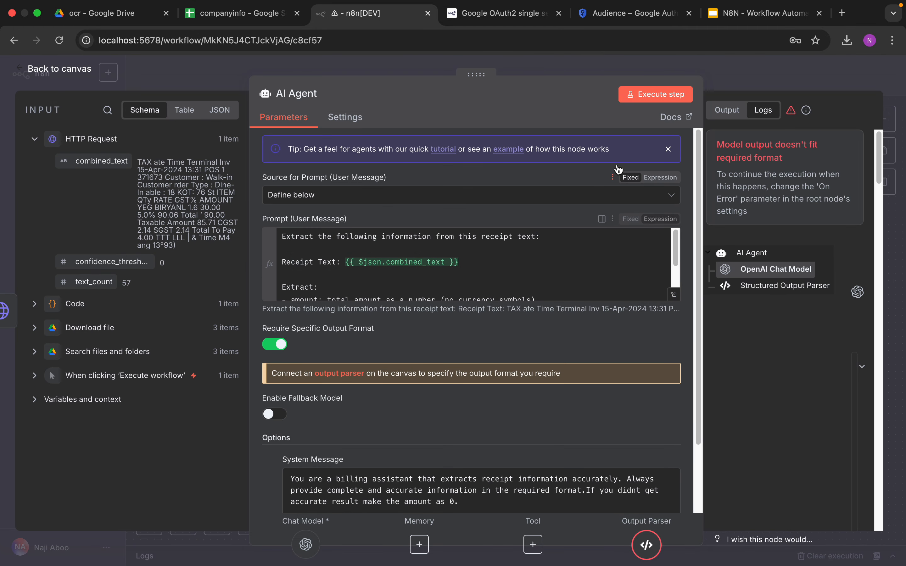
click(649, 103)
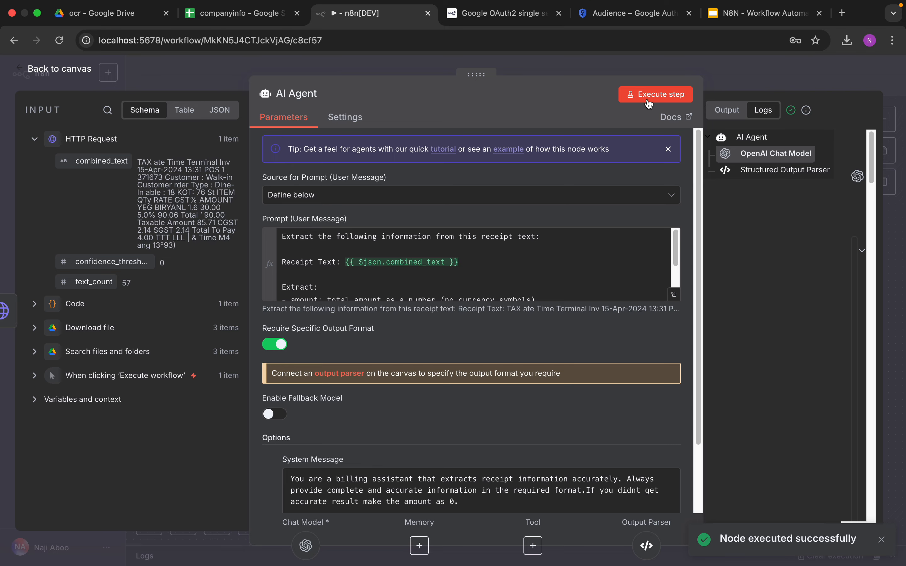
click(88, 69)
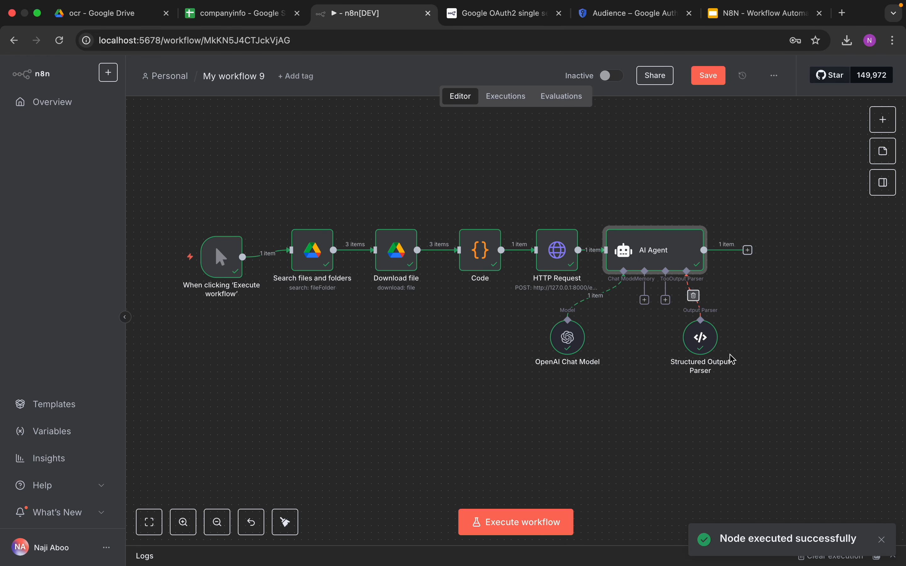
double_click(699, 341)
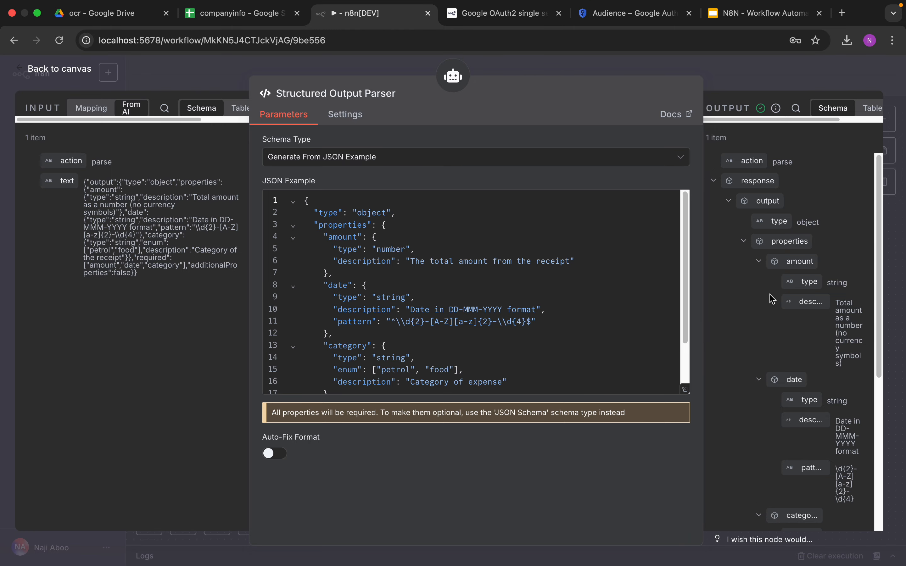
drag(878, 274, 879, 468)
click(56, 69)
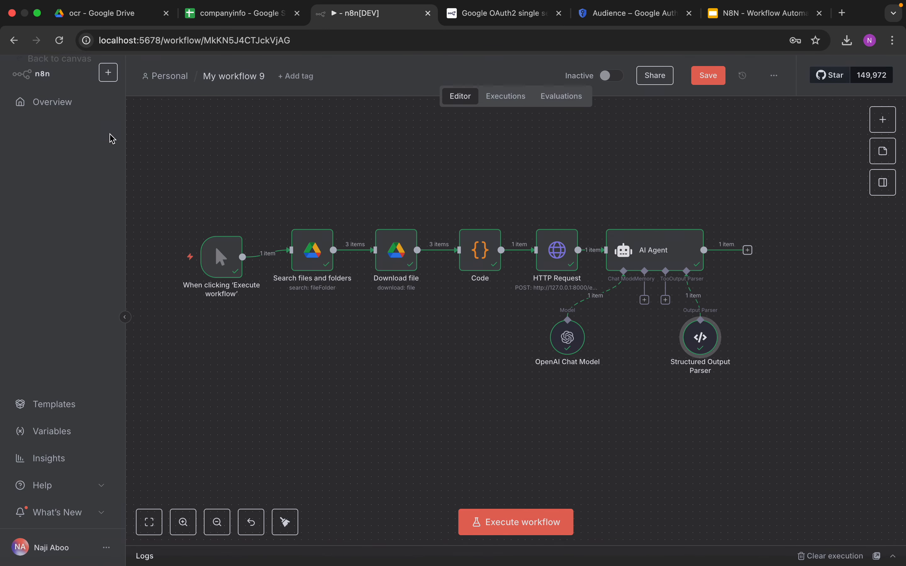
Move the AI Agent and HTTP Request nodes slightly higher on the canvas
drag(643, 246, 650, 225)
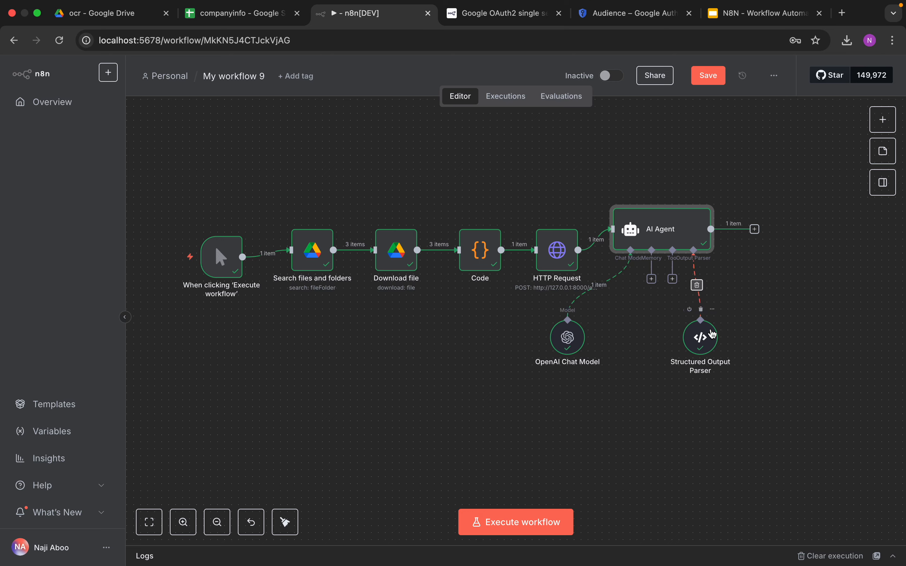
drag(567, 256, 553, 242)
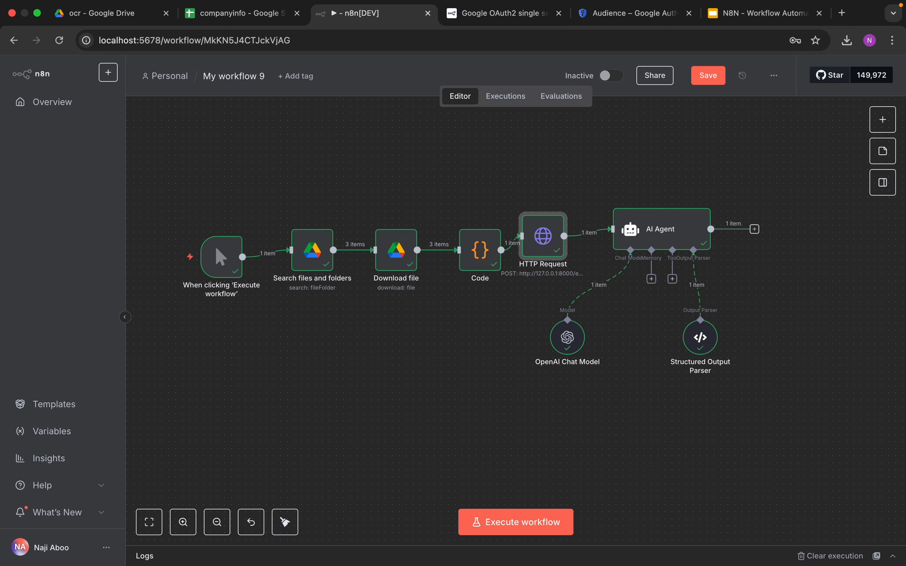
key(super+Tab)
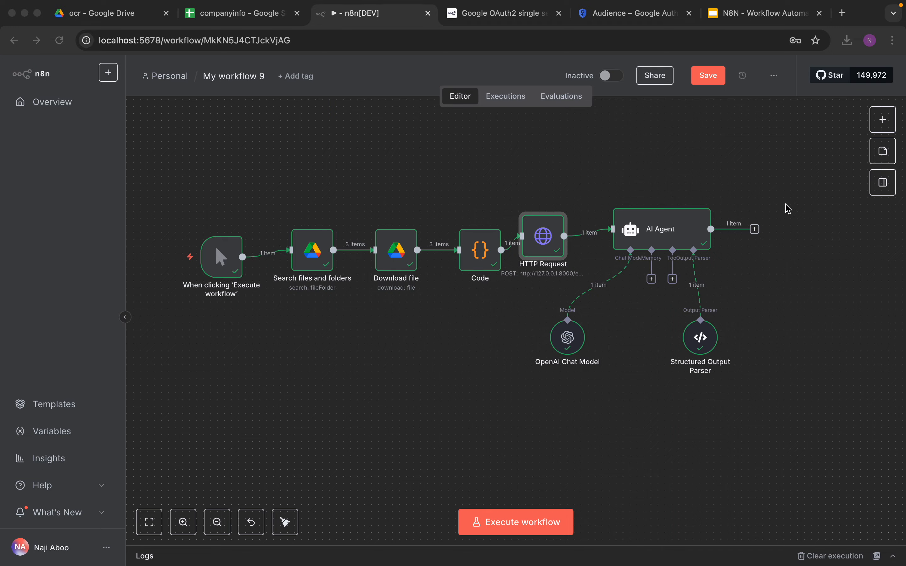
Search the node library for "code" and add a second Code node from the selected HTTP Request node
click(881, 123)
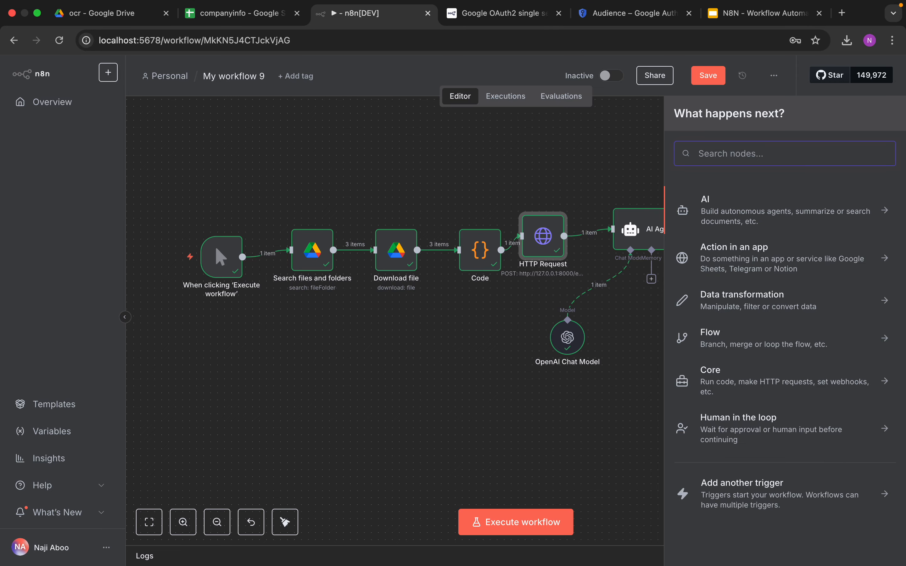
text(code)
click(723, 202)
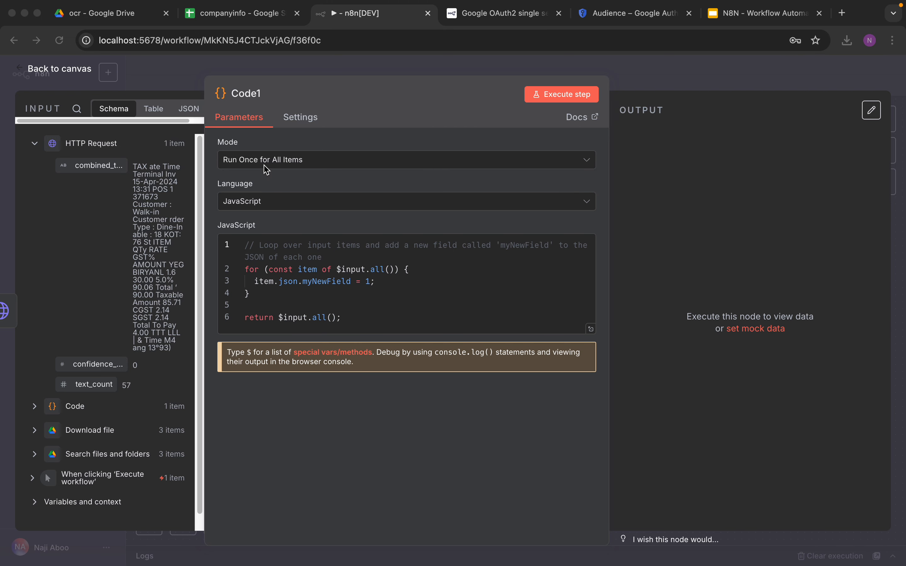
Replace Code1's default JavaScript with the pasted script returning numeric amount, date and category from the AI Agent output, and execute the node
click(282, 284)
drag(353, 318, 209, 243)
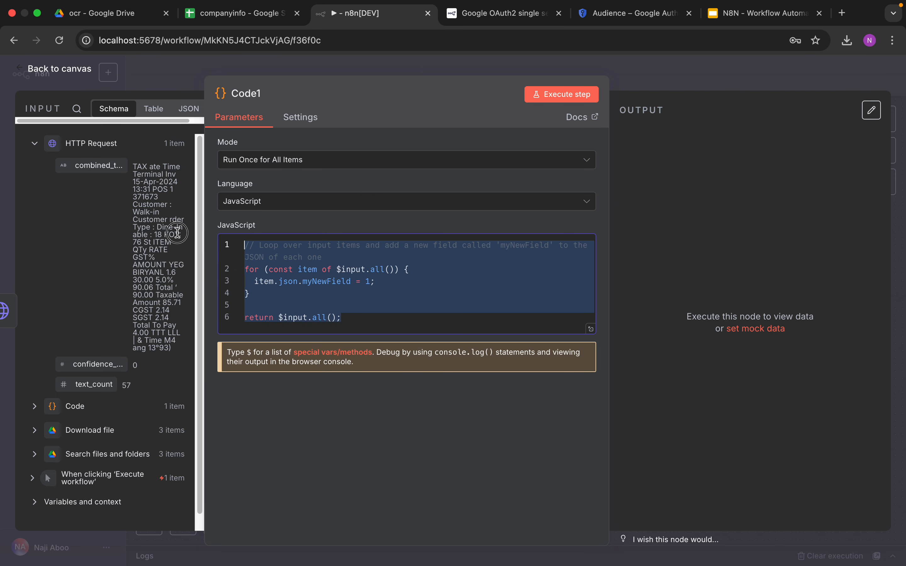
key(BackSpace)
right_click(272, 248)
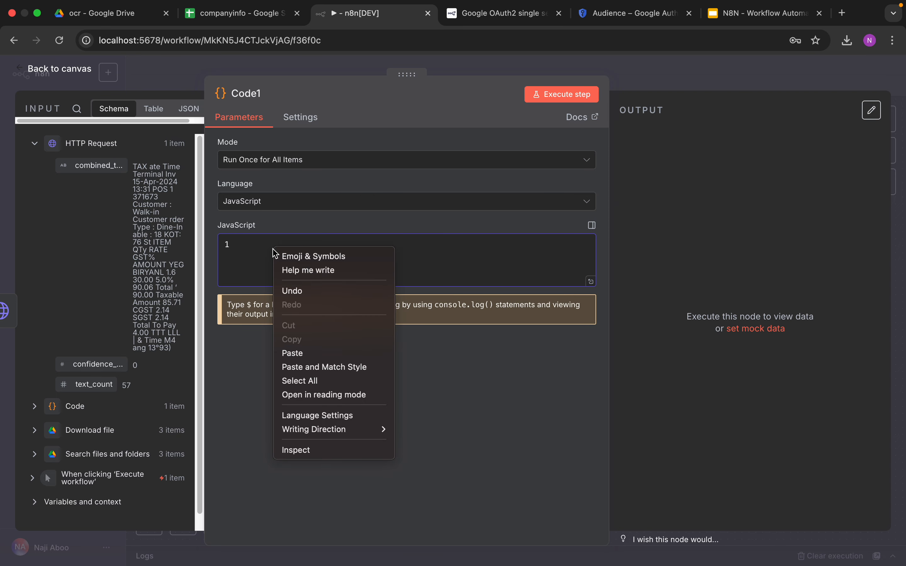
click(303, 350)
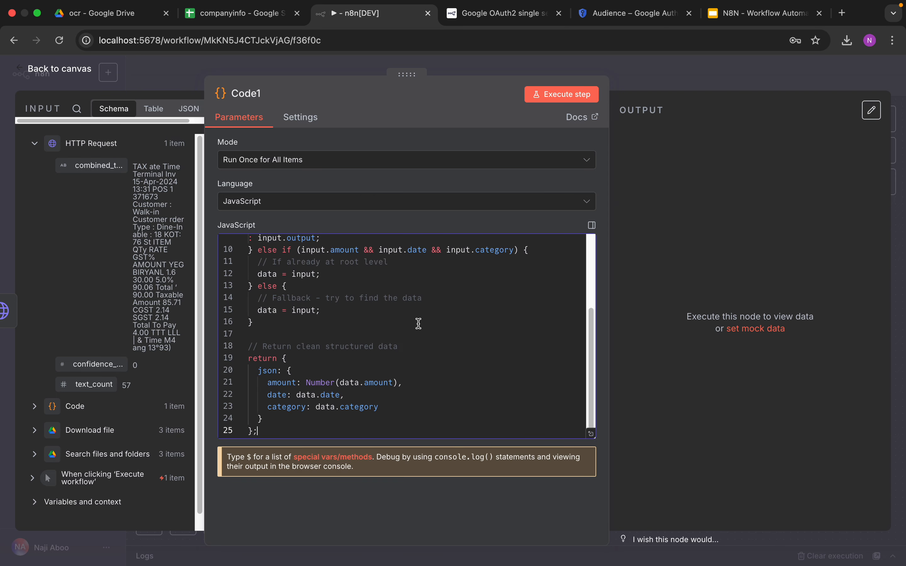
drag(592, 323, 591, 253)
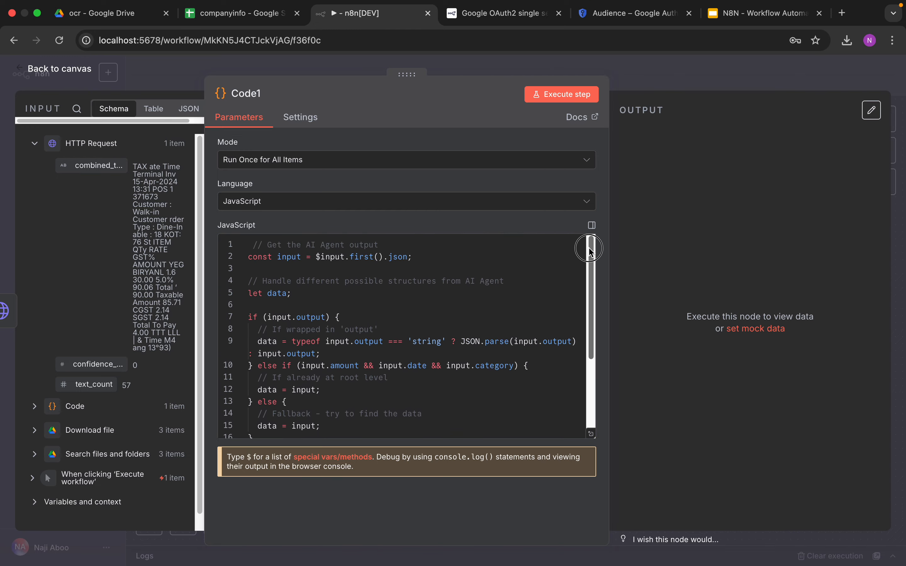
click(549, 97)
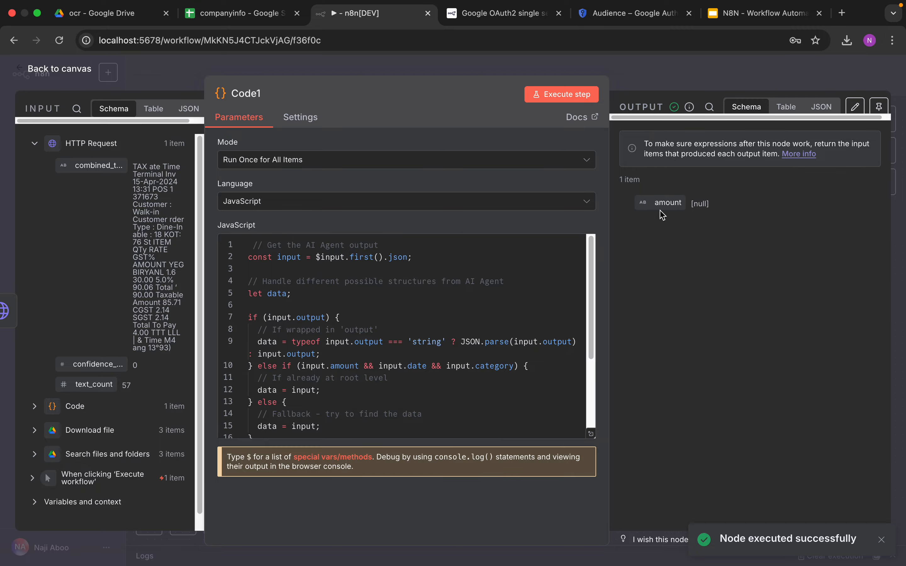
click(62, 77)
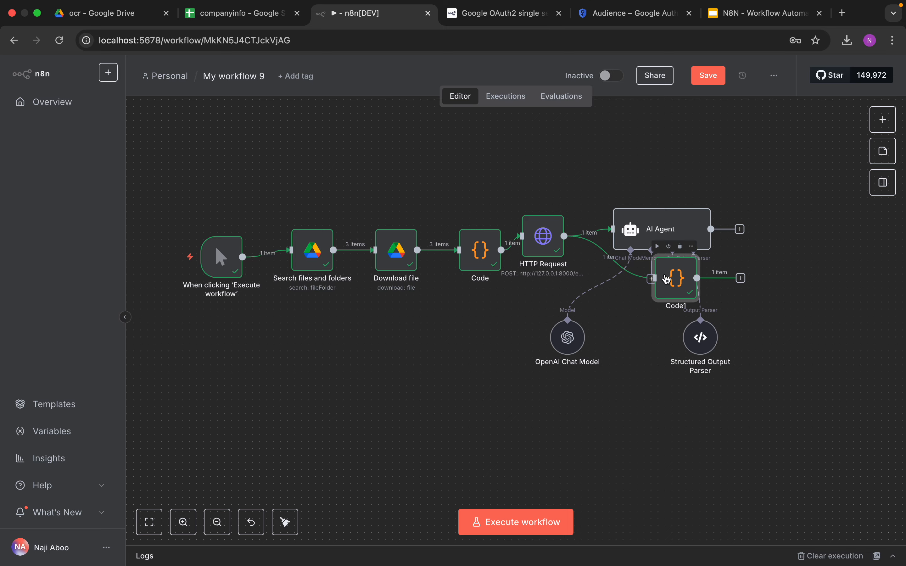
Delete the connection between HTTP Request and Code1, place Code1 beyond the AI Agent, and connect the AI Agent's output to it
drag(667, 279, 654, 167)
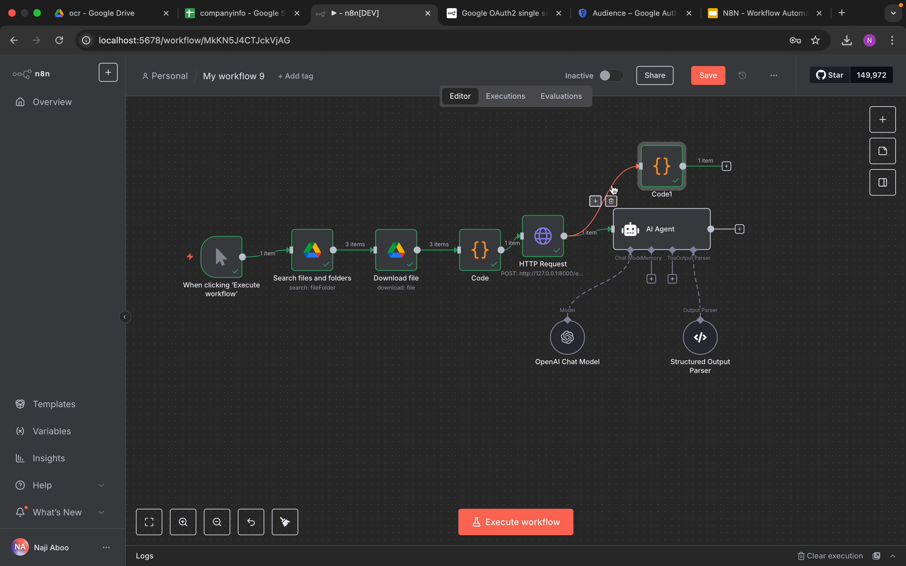
click(612, 201)
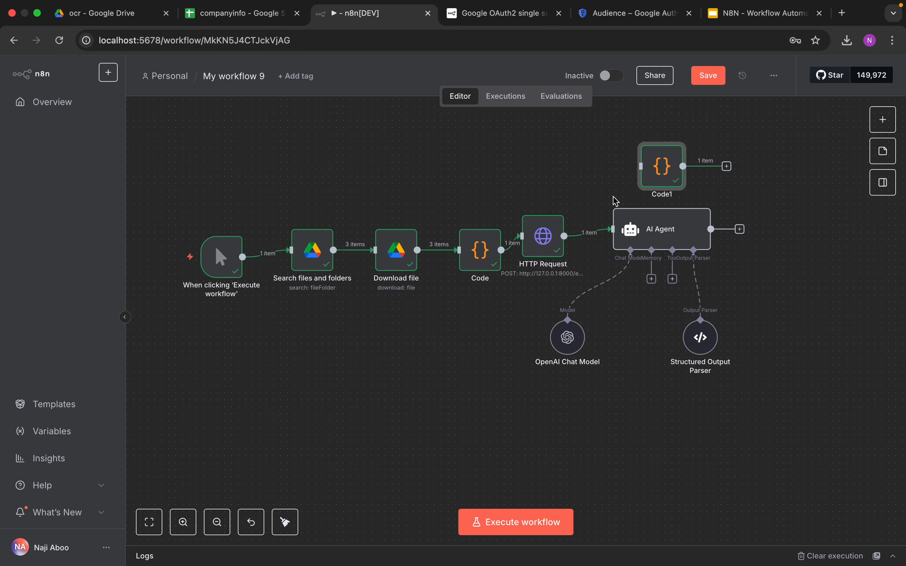
drag(671, 170, 803, 228)
drag(741, 229, 772, 229)
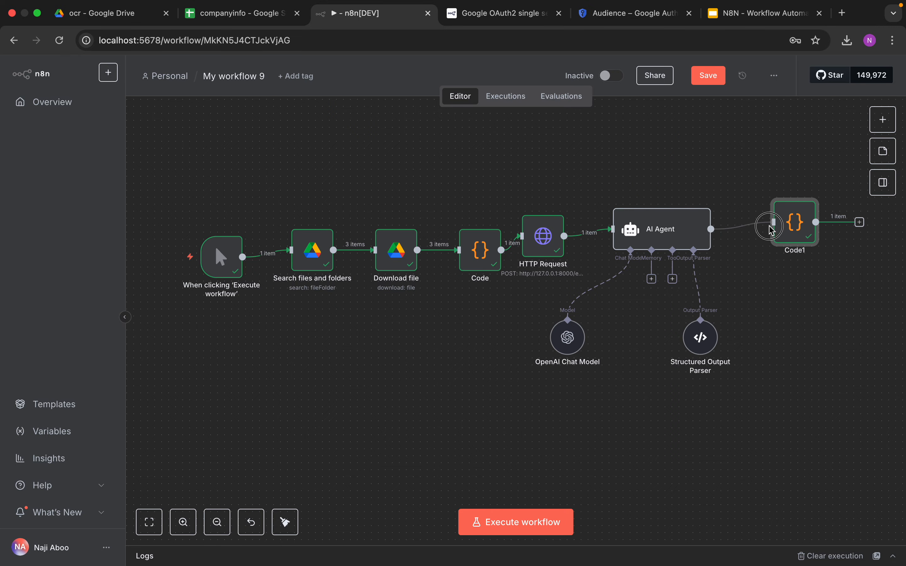
Execute the Code1 node on the AI Agent's output and review its script down to the return block
double_click(794, 222)
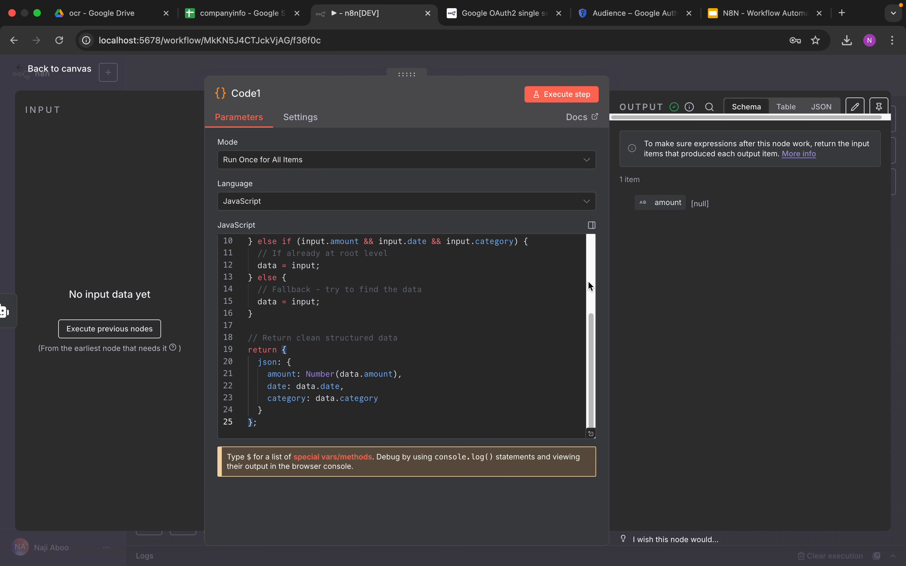
drag(595, 339, 591, 253)
click(567, 97)
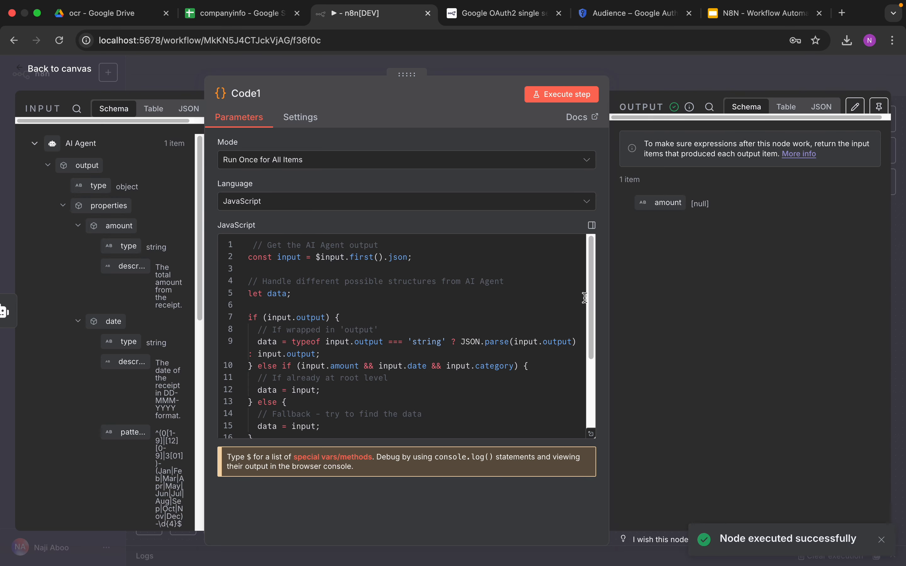
drag(591, 299, 594, 417)
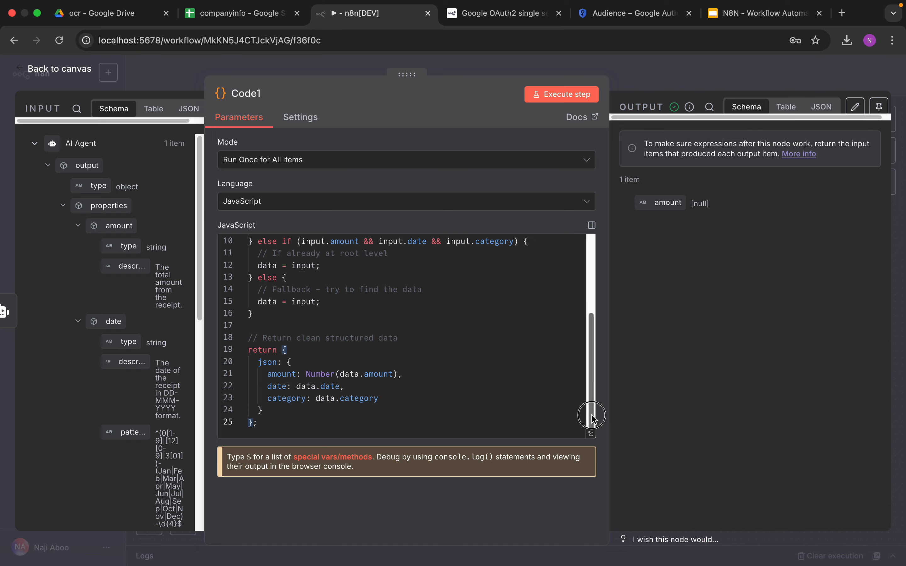
scroll(577, 259, up, 3)
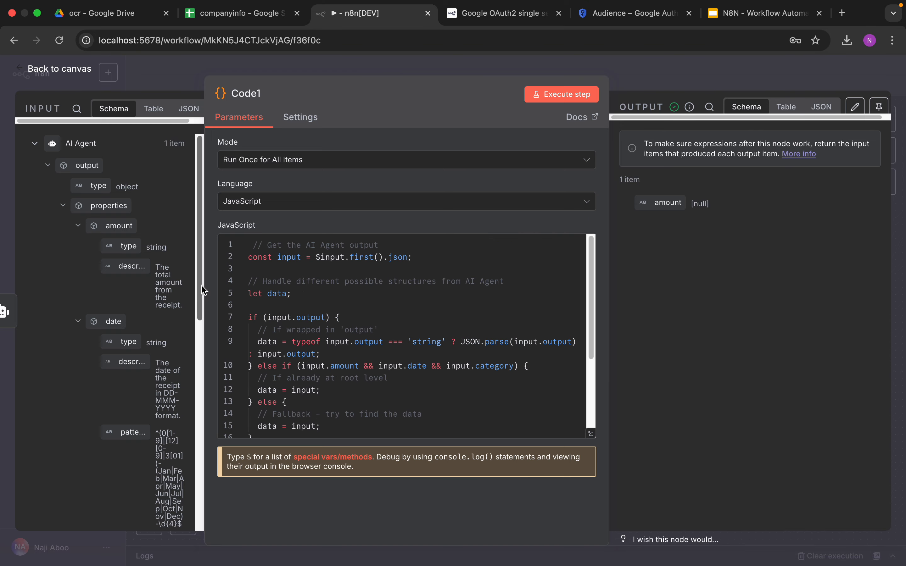
Widen Code1's input pane, view its output as JSON, and compare the script with the AI Agent's data structure
drag(204, 284, 297, 287)
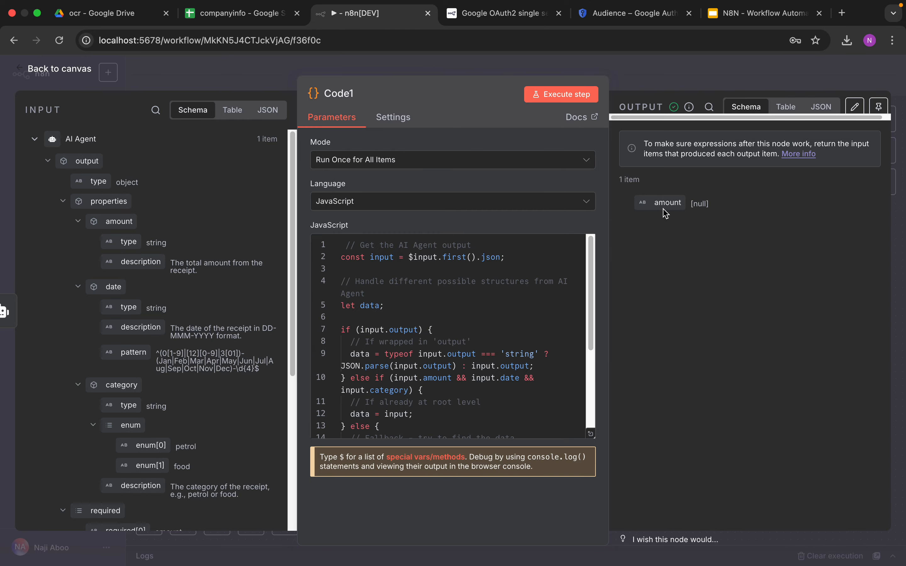
click(700, 128)
drag(702, 131, 720, 176)
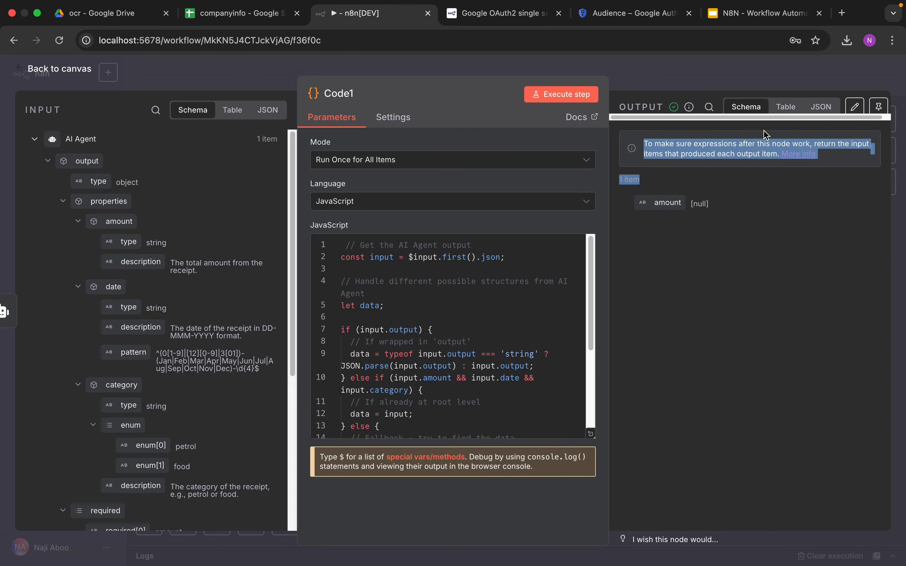
click(786, 107)
click(821, 107)
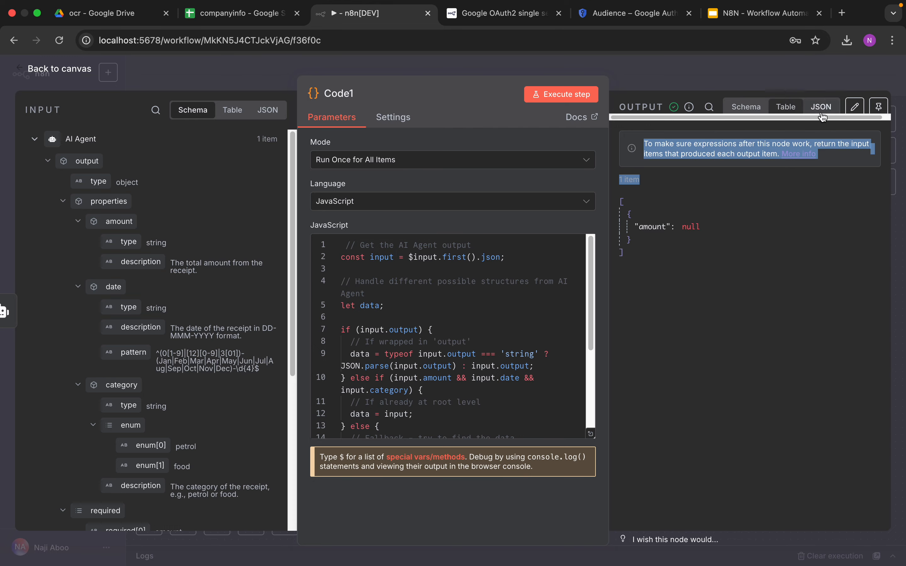
drag(591, 277, 579, 366)
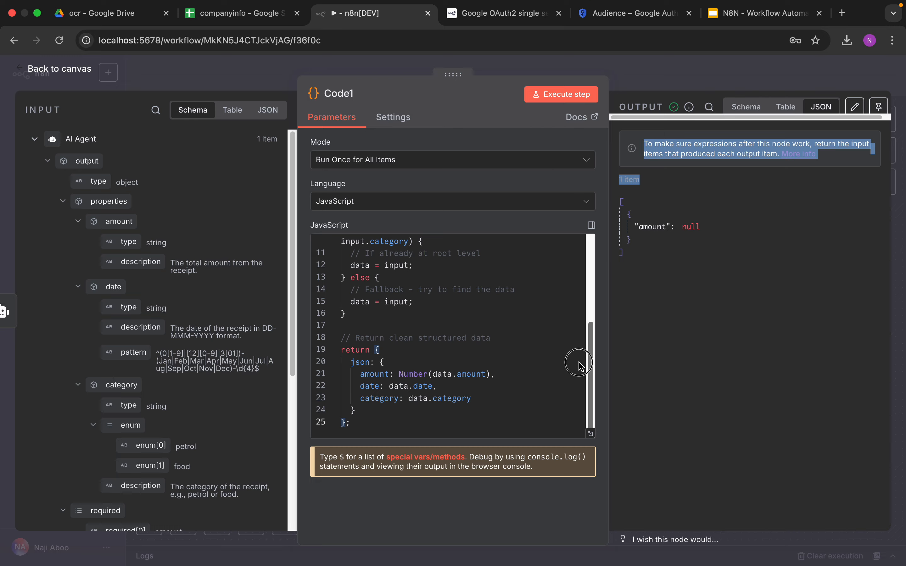
drag(579, 366, 591, 253)
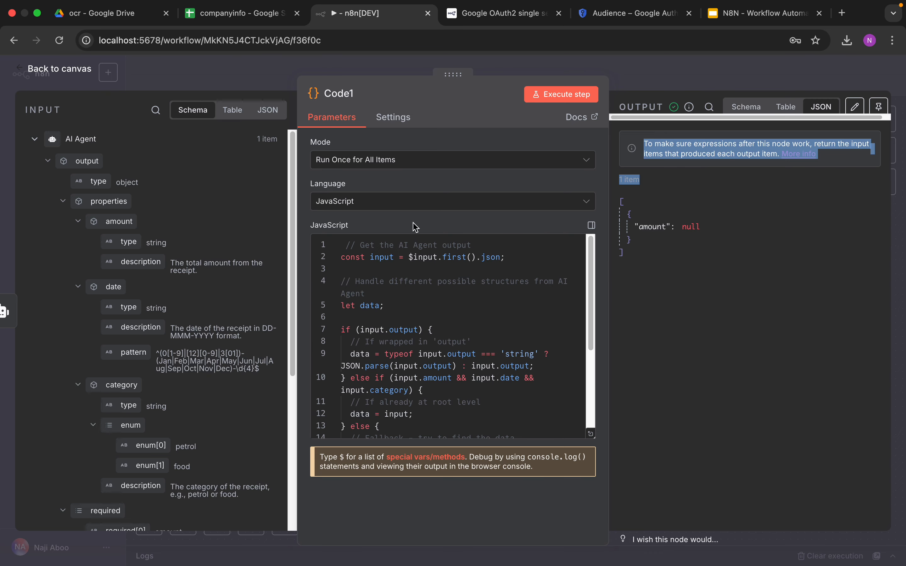
Examine the Structured Output Parser's JSON example with its amount, date and category keys, and return to the canvas
mouse_move(602, 5)
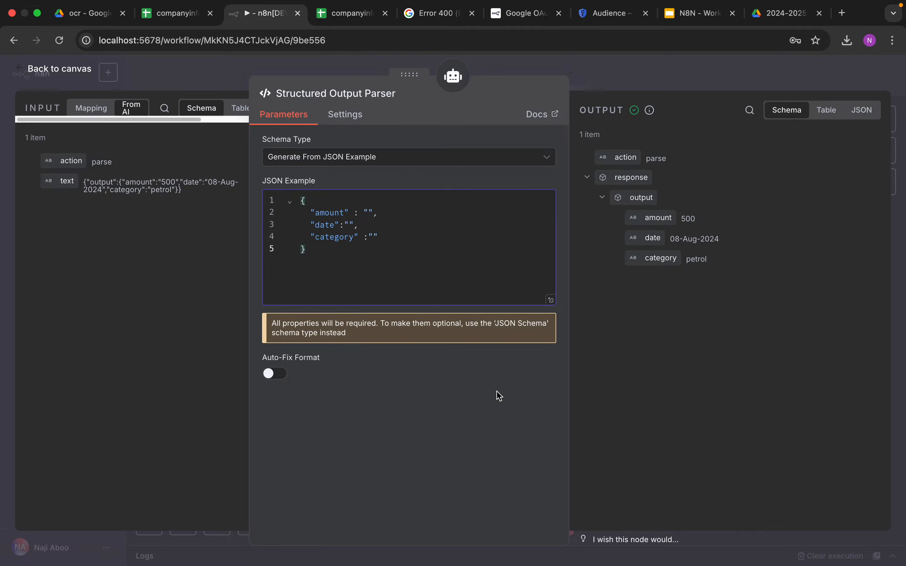
click(65, 74)
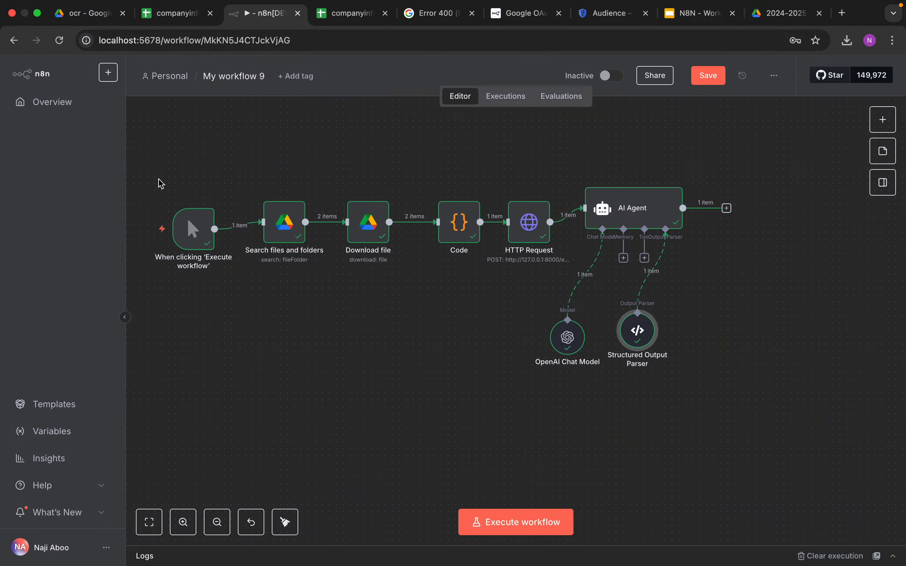
double_click(646, 341)
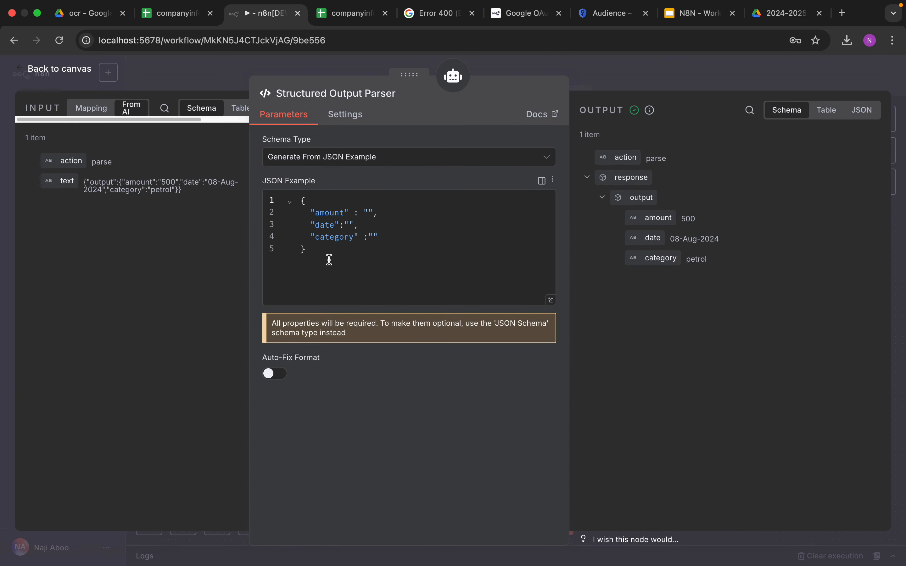
click(331, 214)
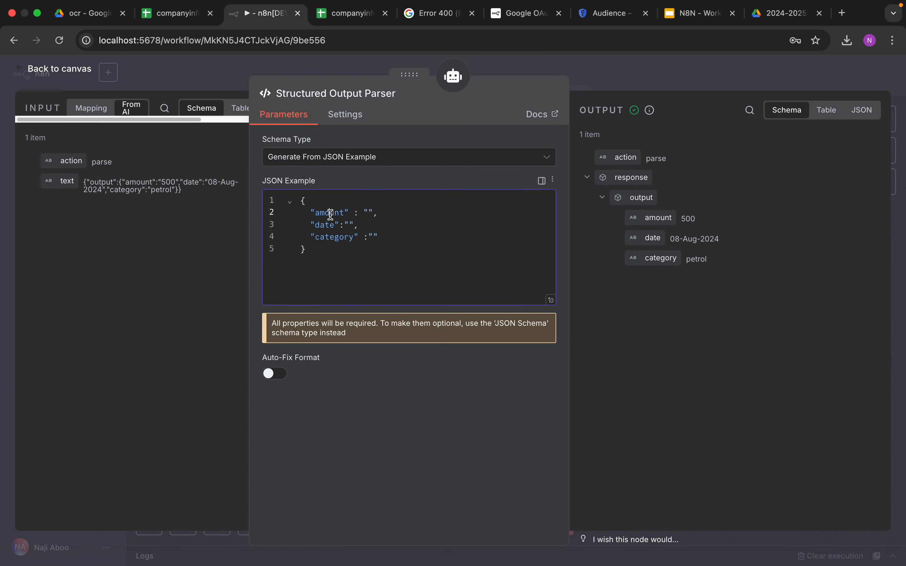
click(328, 253)
click(73, 71)
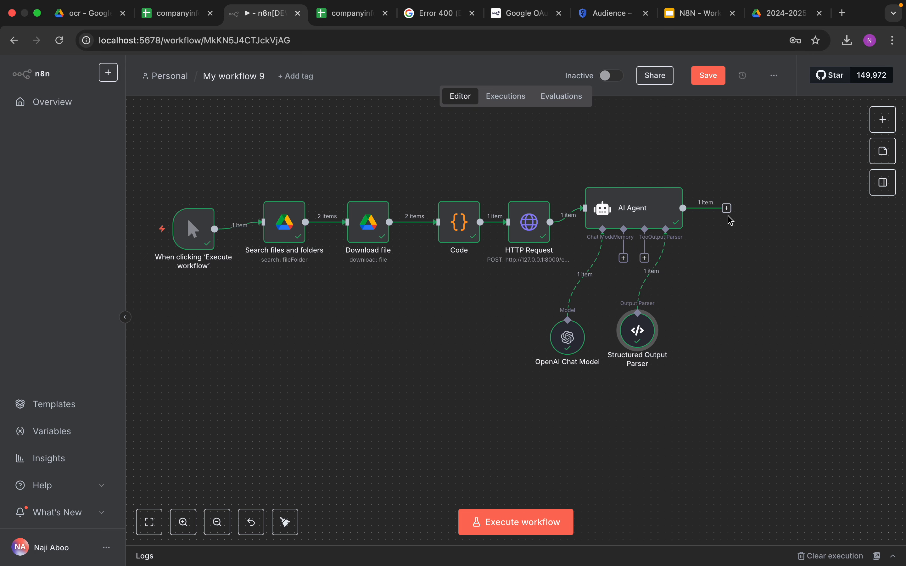
Search the node library for "googles" and add a Google Sheets node with the Append row in sheet action
click(883, 120)
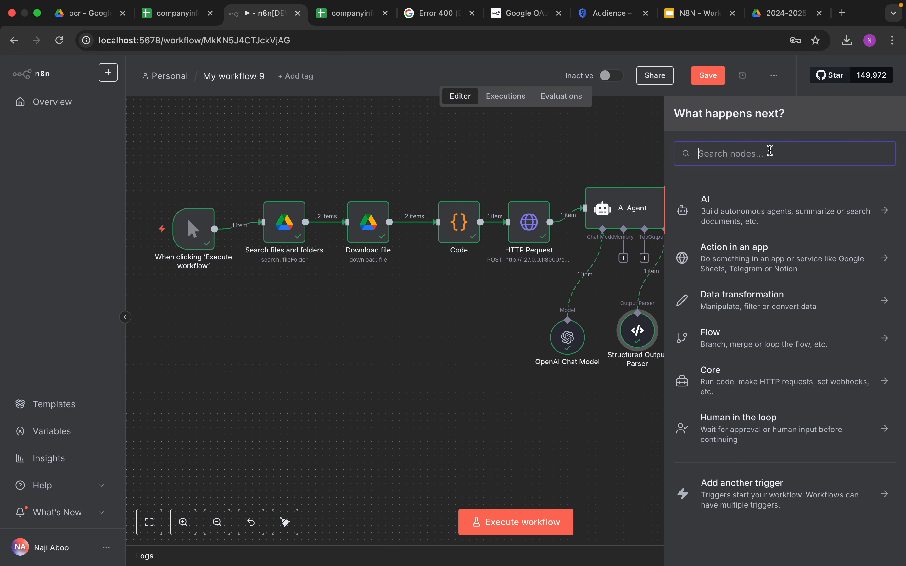
text(googl)
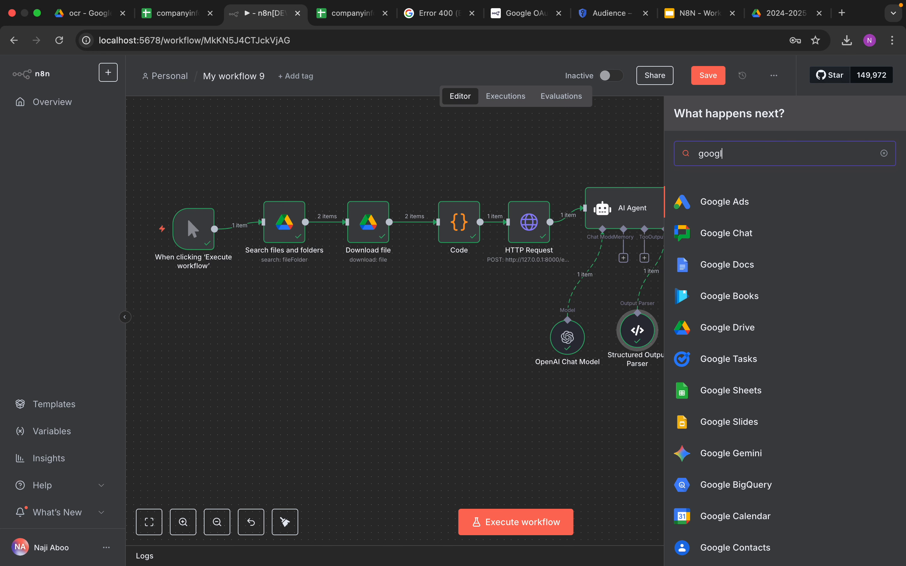
text(es)
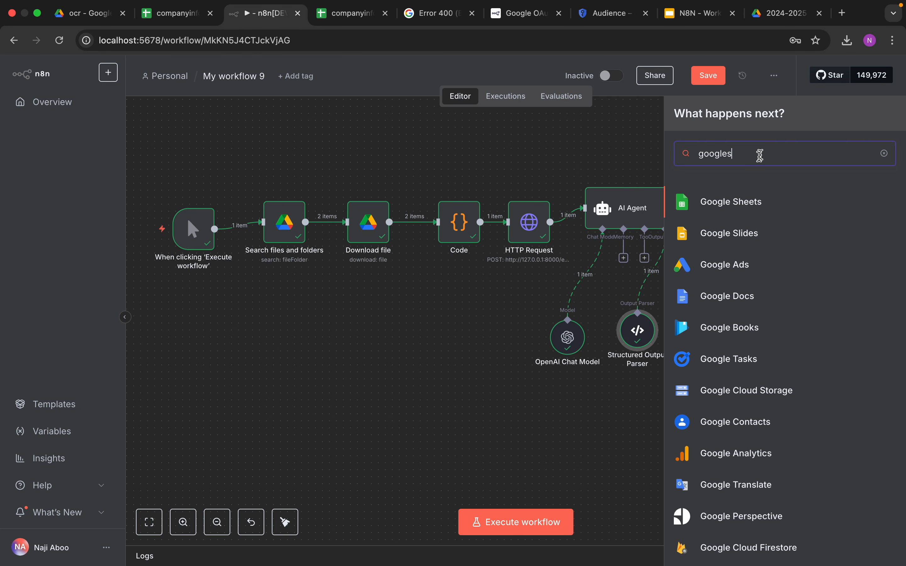
click(745, 202)
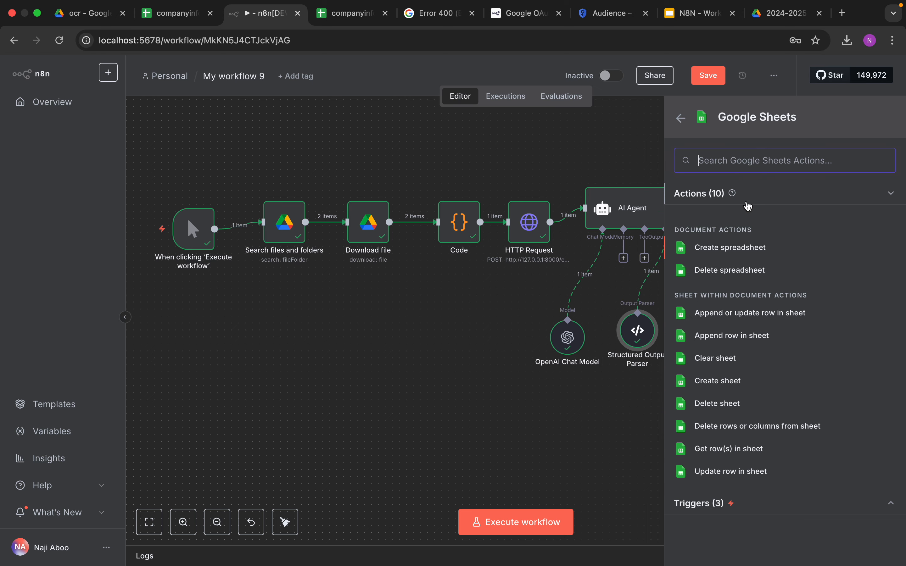
click(735, 342)
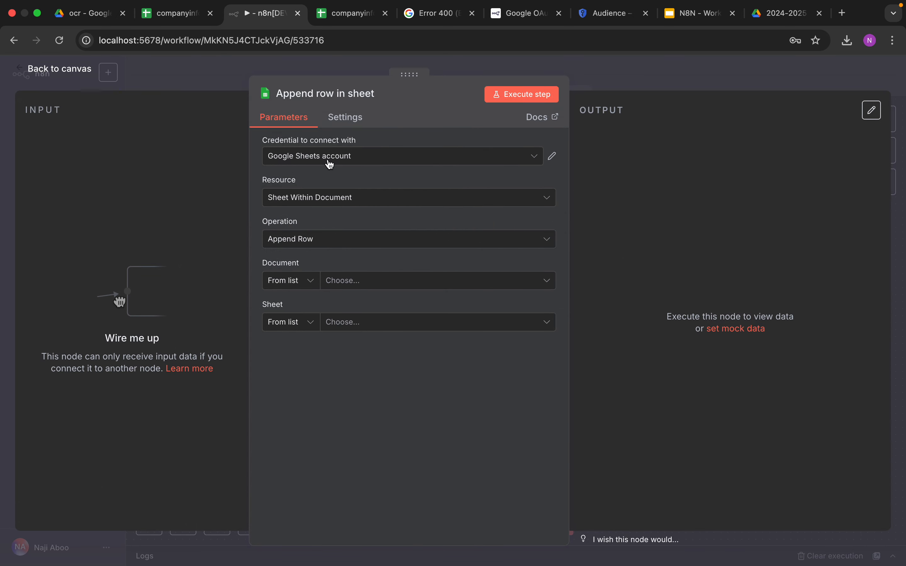
Set the append node's document to companyinfo and its sheet to Sheet3, and try executing it without any column values
click(372, 284)
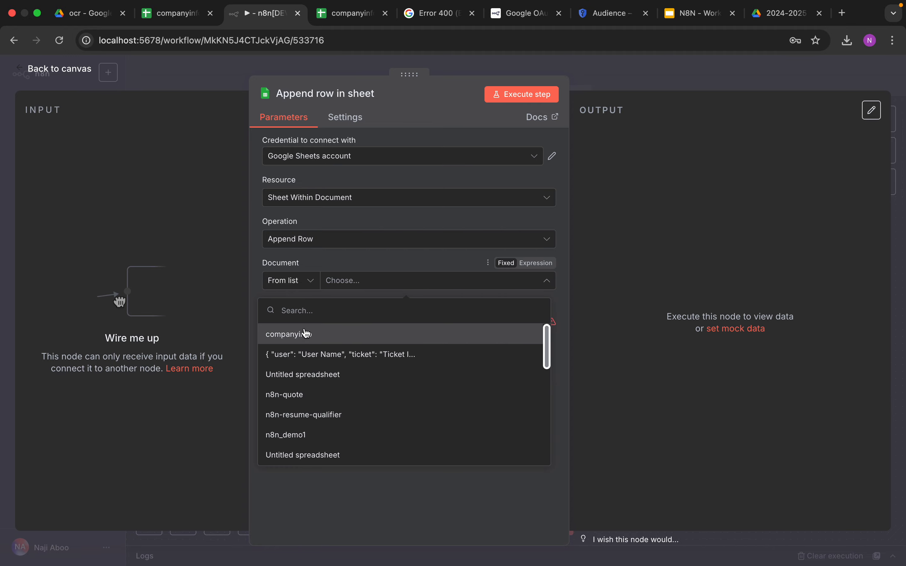
click(314, 334)
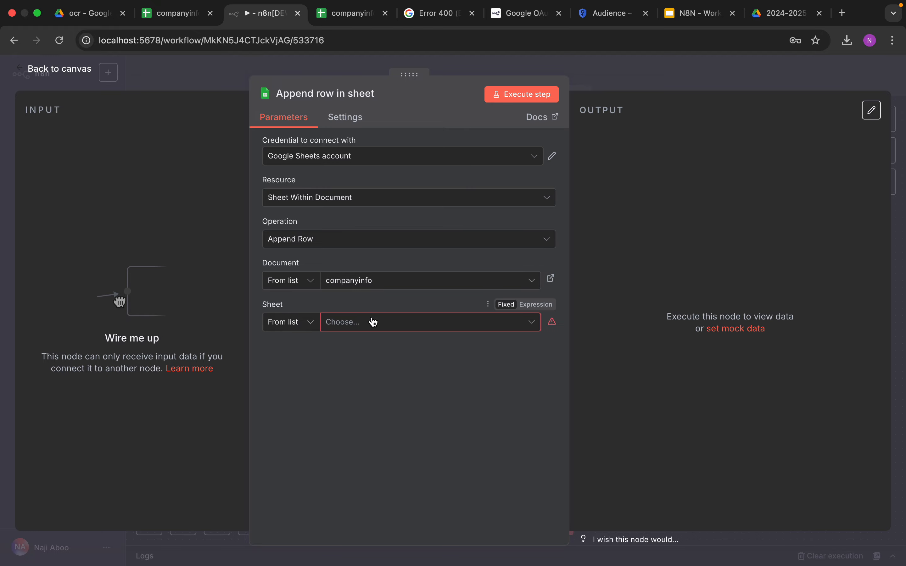
click(362, 324)
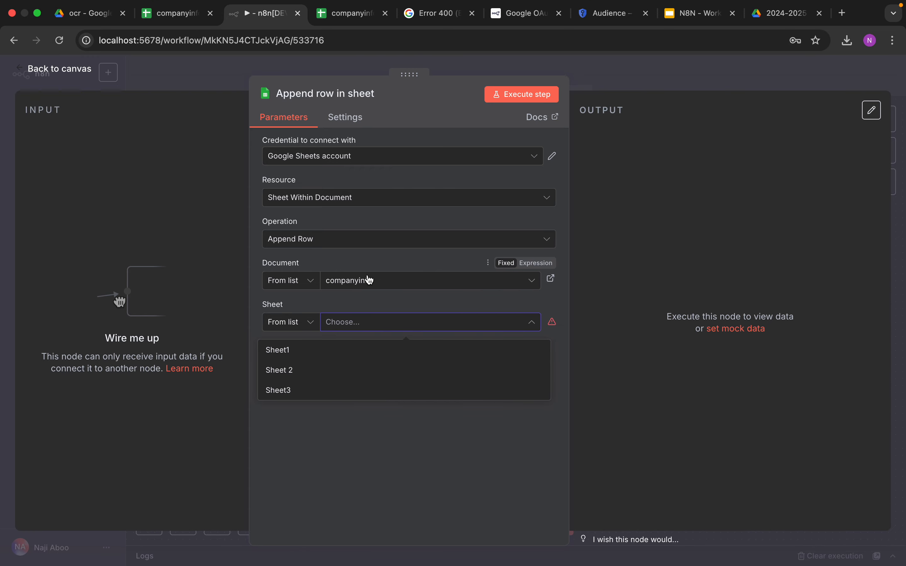
click(352, 14)
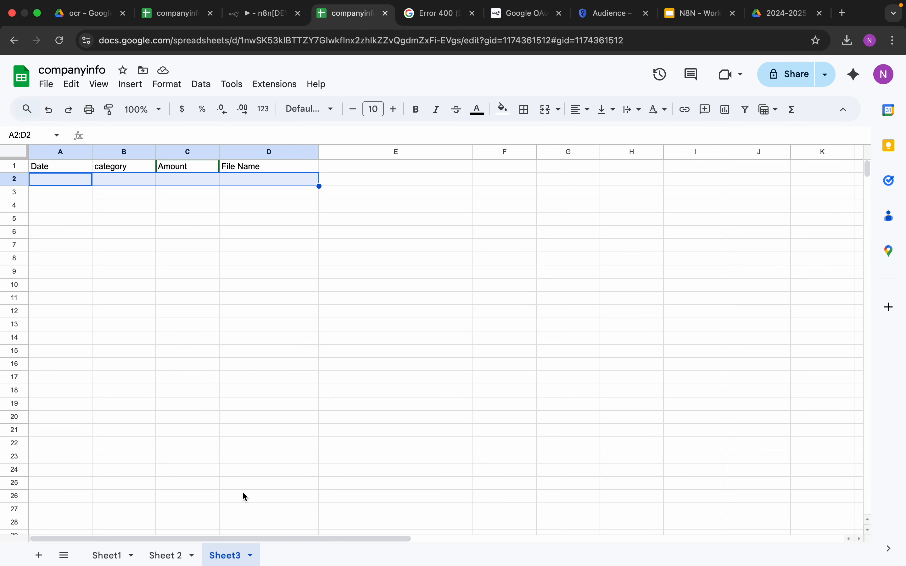
click(259, 14)
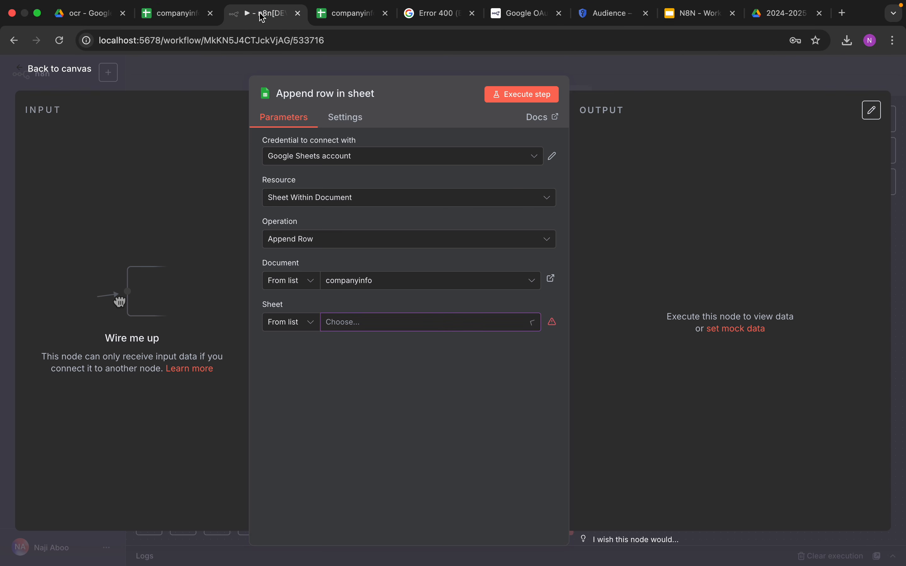
click(359, 325)
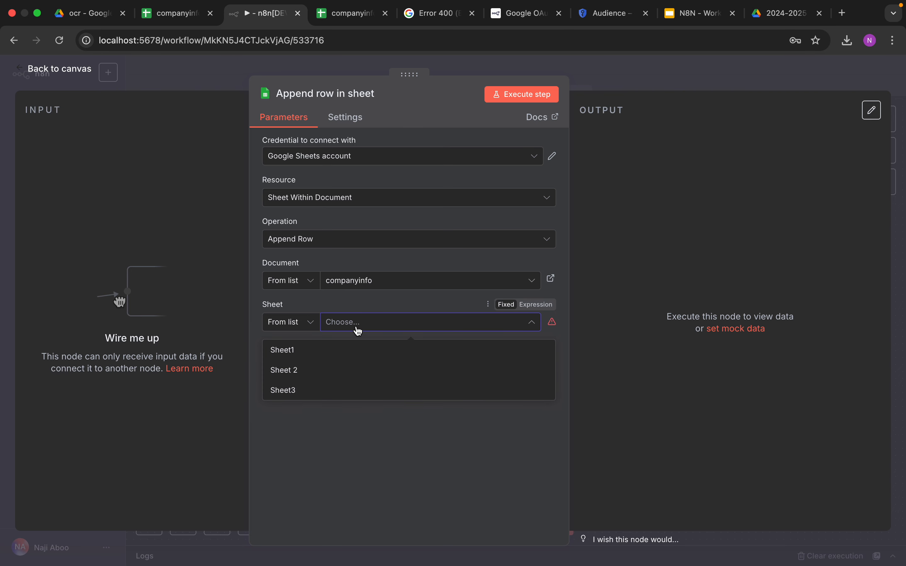
click(283, 388)
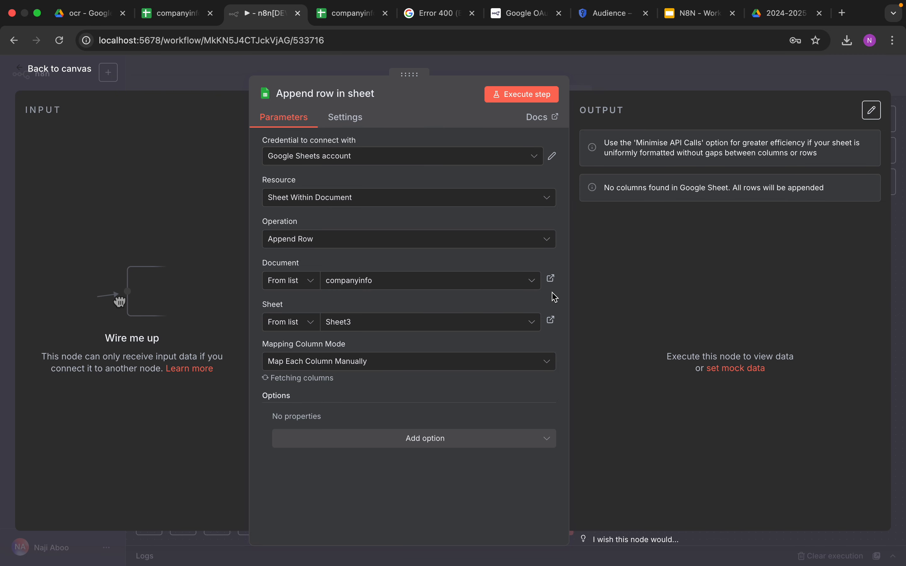
drag(568, 320, 548, 423)
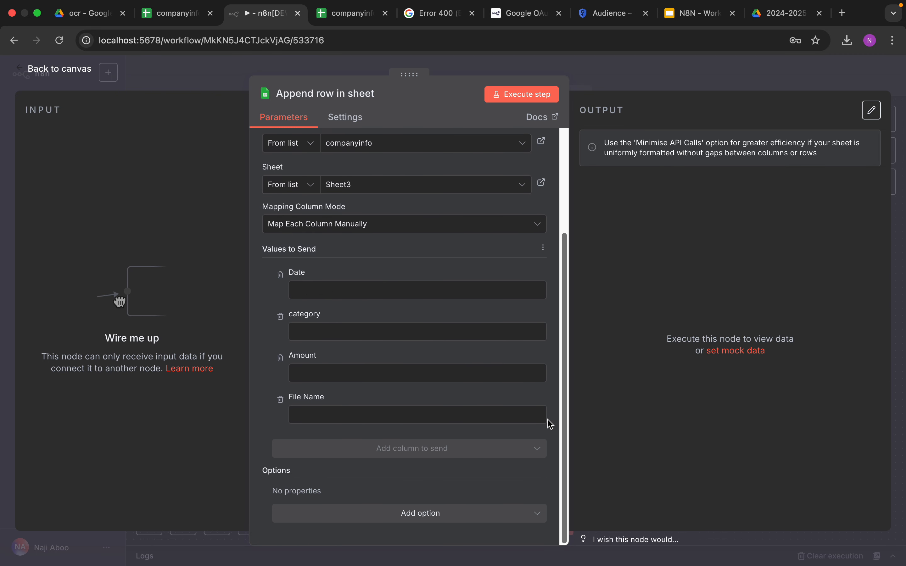
click(543, 99)
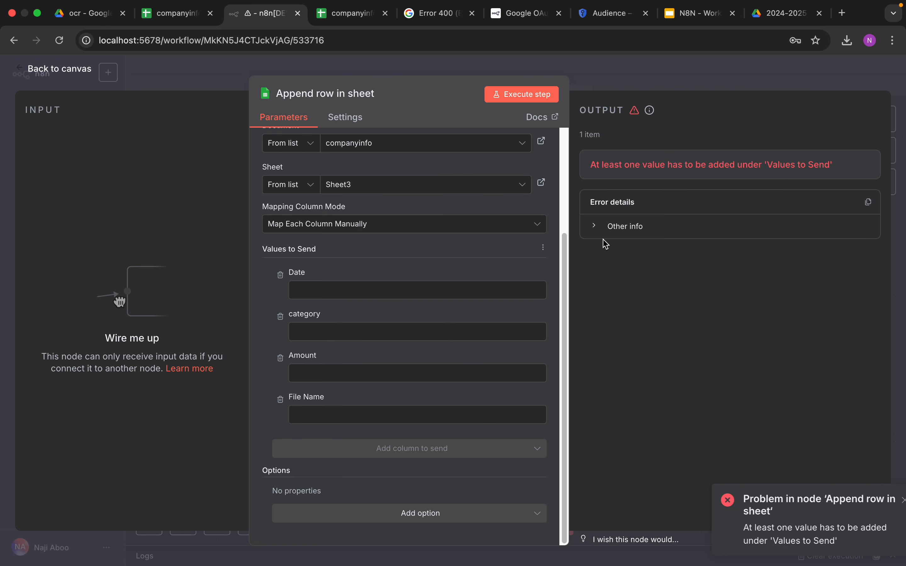
Connect the AI Agent's output to the Append row in sheet node and execute the node to load its input data
click(62, 73)
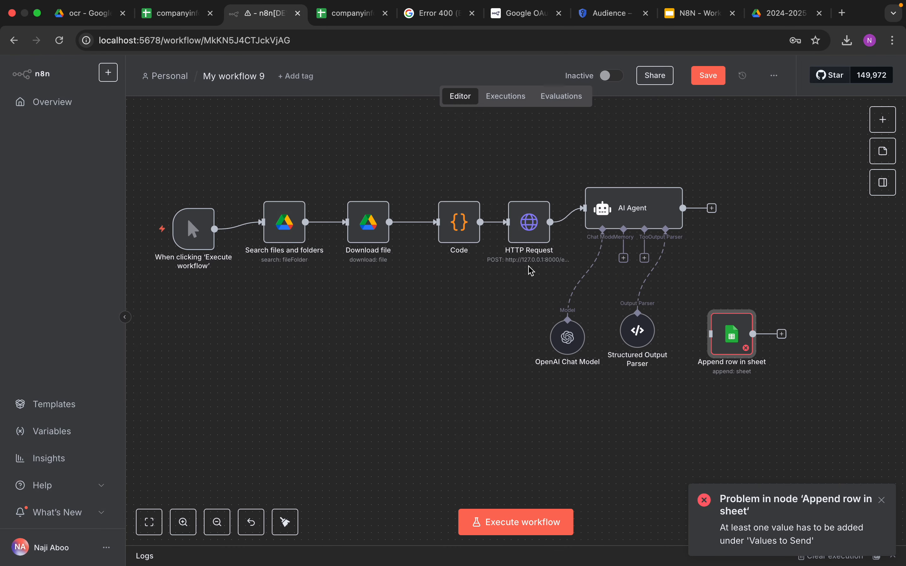
drag(684, 208, 707, 333)
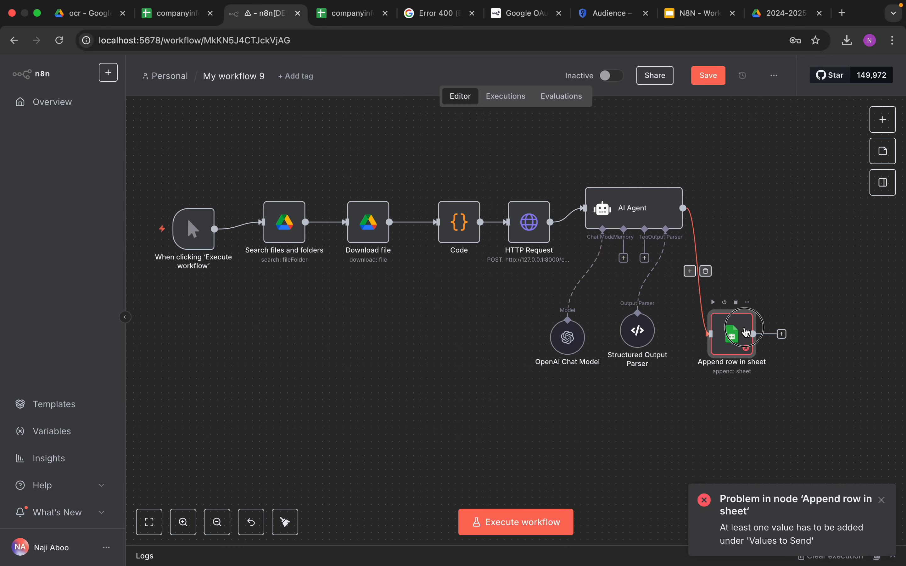
double_click(732, 335)
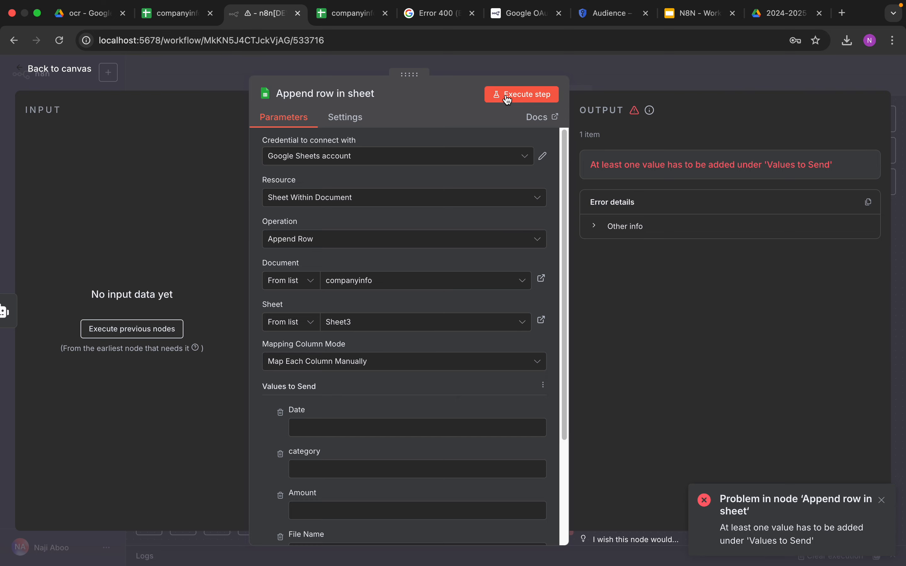
click(521, 94)
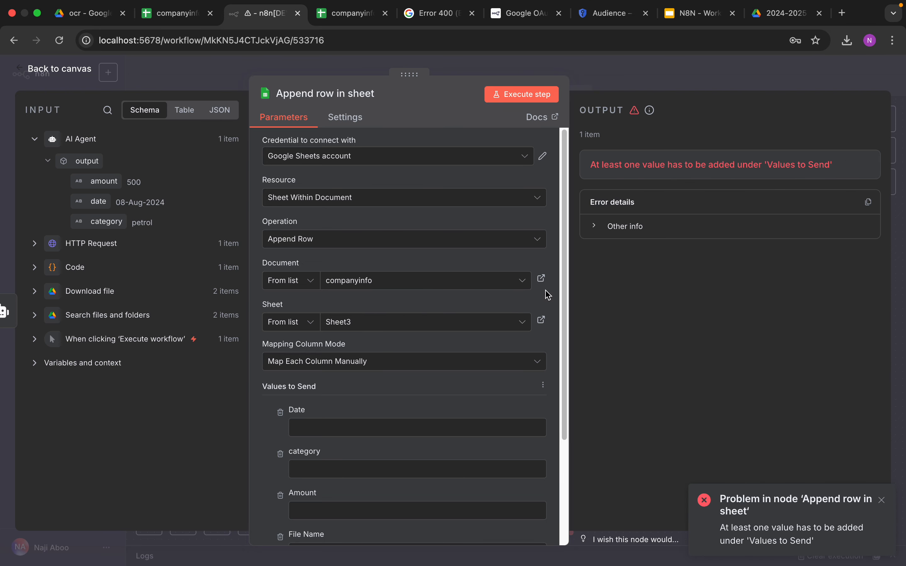
Map the AI Agent's date, amount and category outputs to the Date, Amount and category columns of the append node
drag(563, 283, 562, 352)
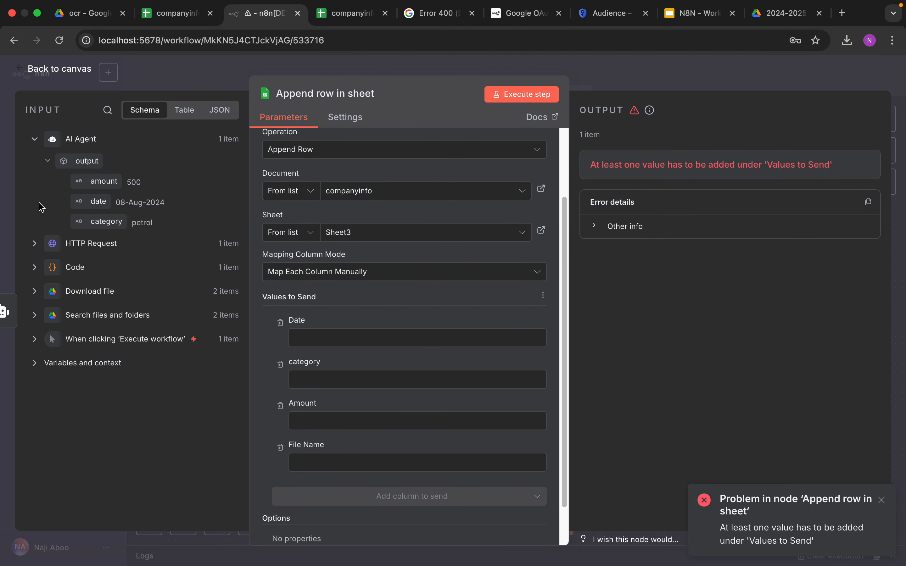
drag(103, 201, 299, 337)
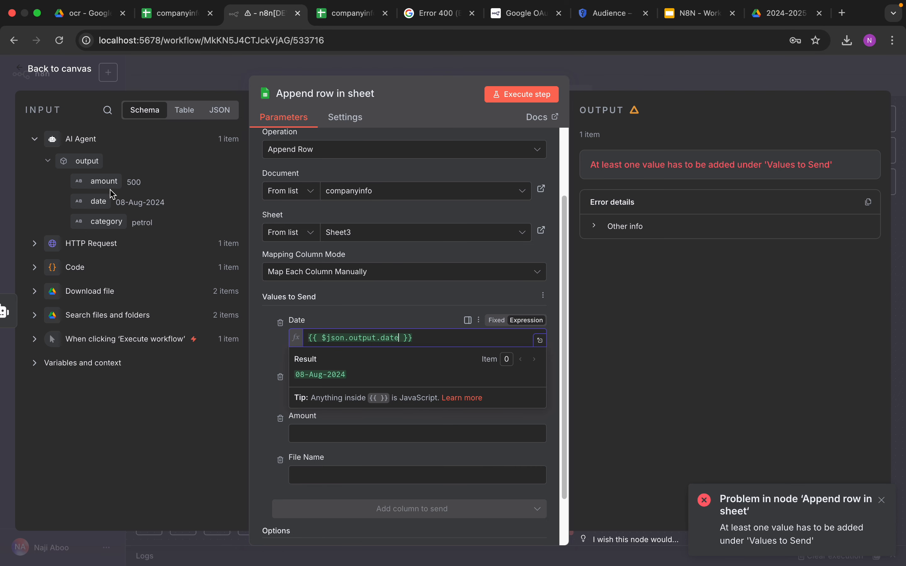
drag(98, 181, 330, 435)
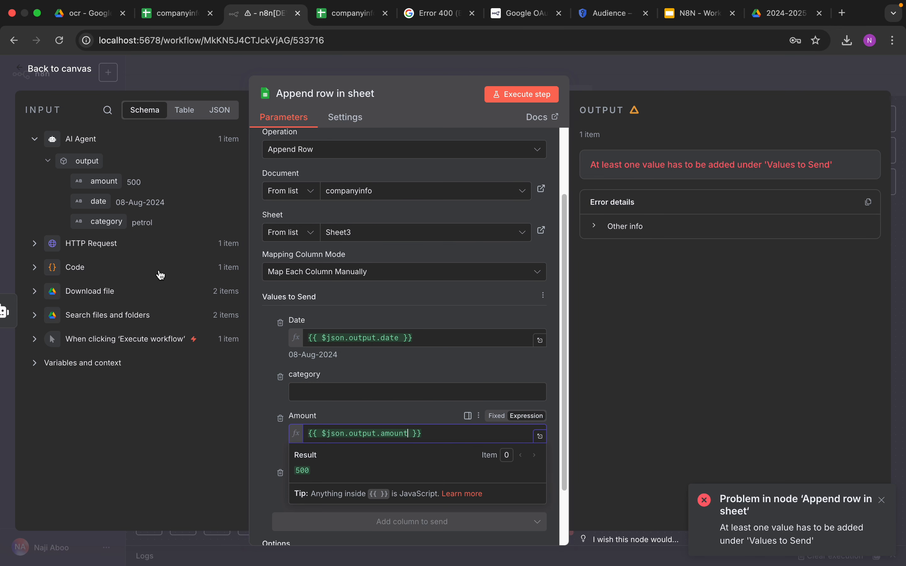
drag(111, 224, 370, 392)
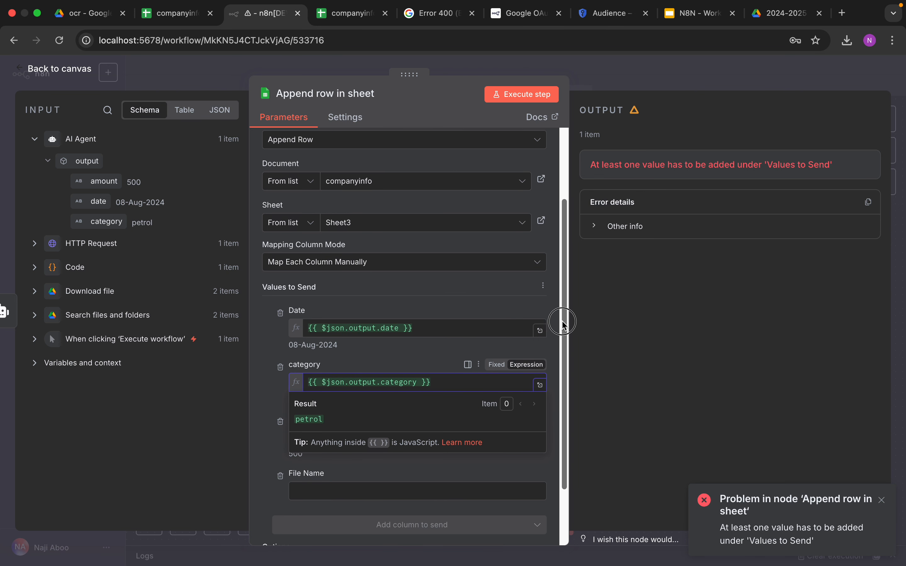
Try to map the File Name column to the name from Search files and folders, and execute the append node
scroll(564, 320, down, 3)
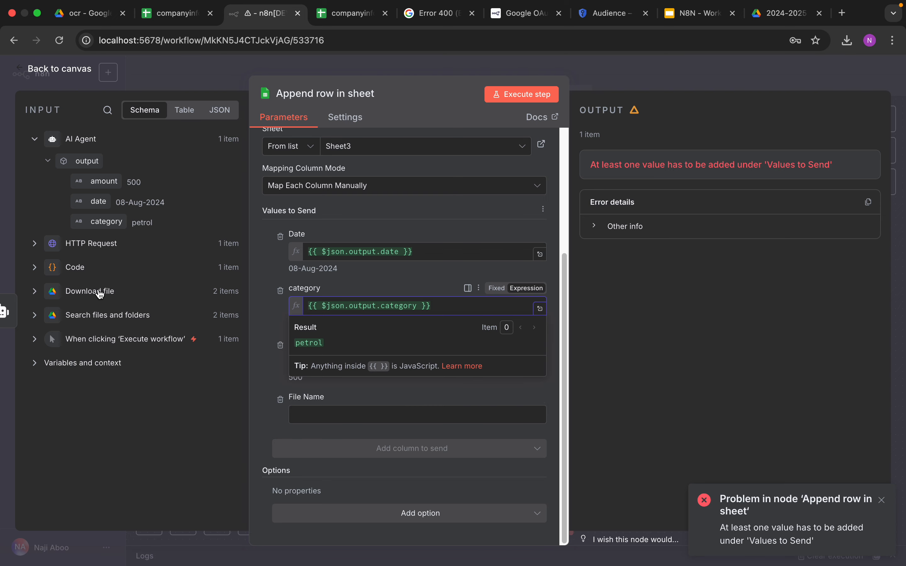
click(90, 314)
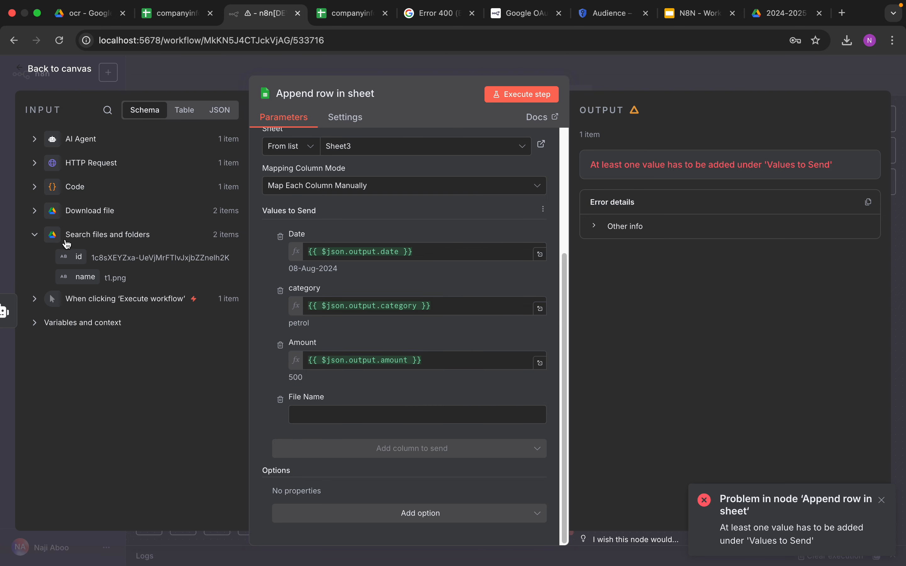
drag(77, 277, 325, 421)
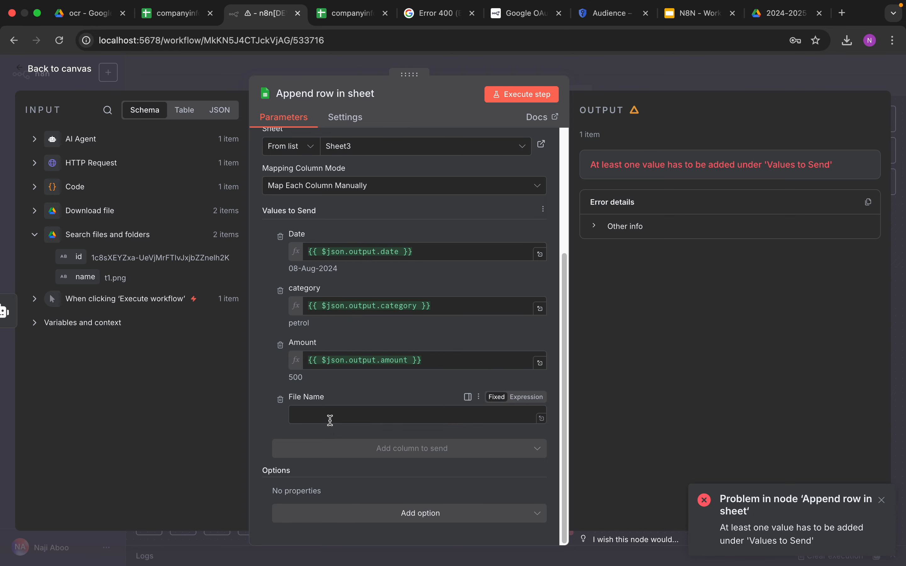
drag(85, 279, 336, 416)
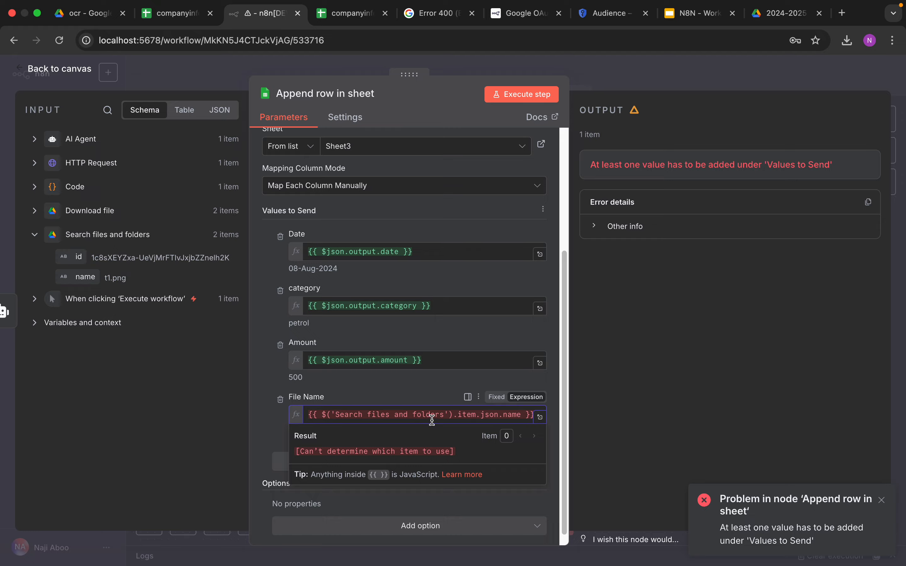
key(ctrl+a)
key(BackSpace)
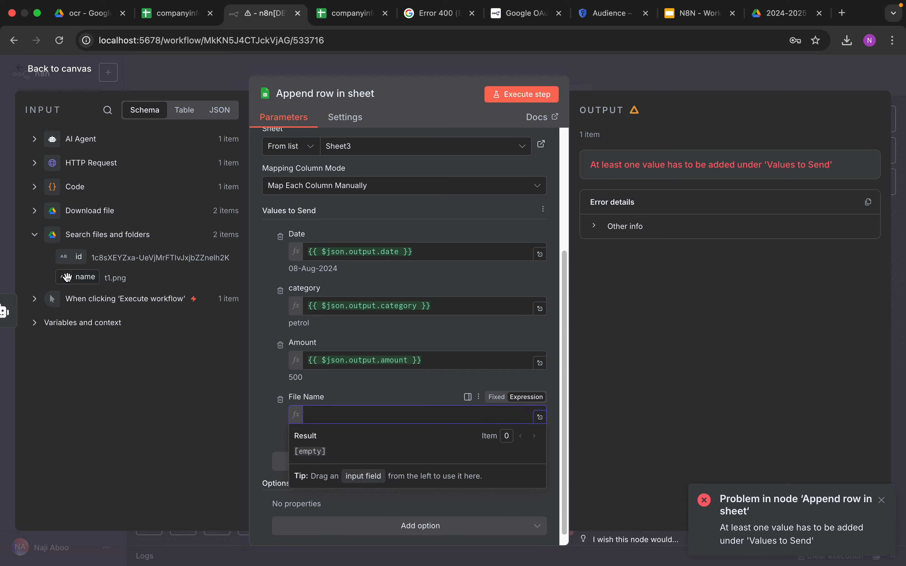
drag(78, 277, 339, 418)
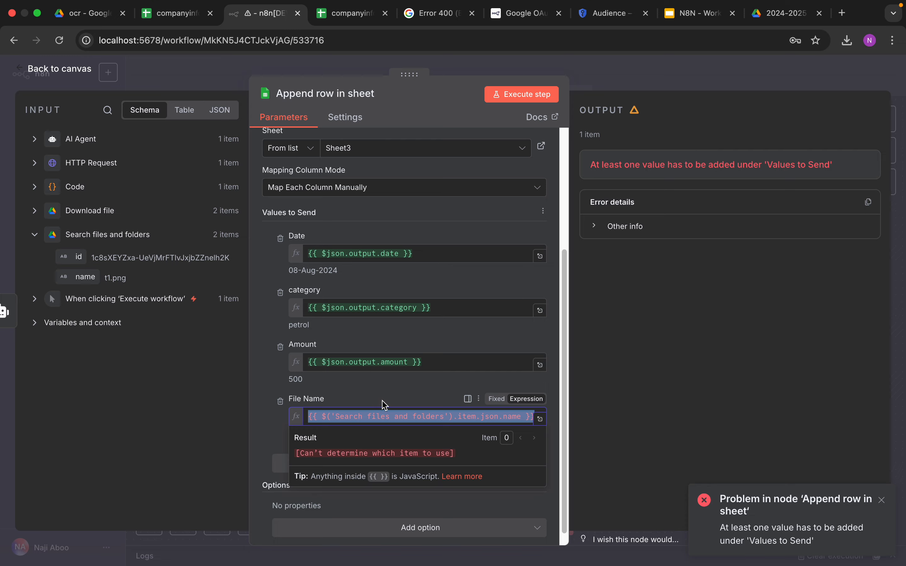
click(397, 392)
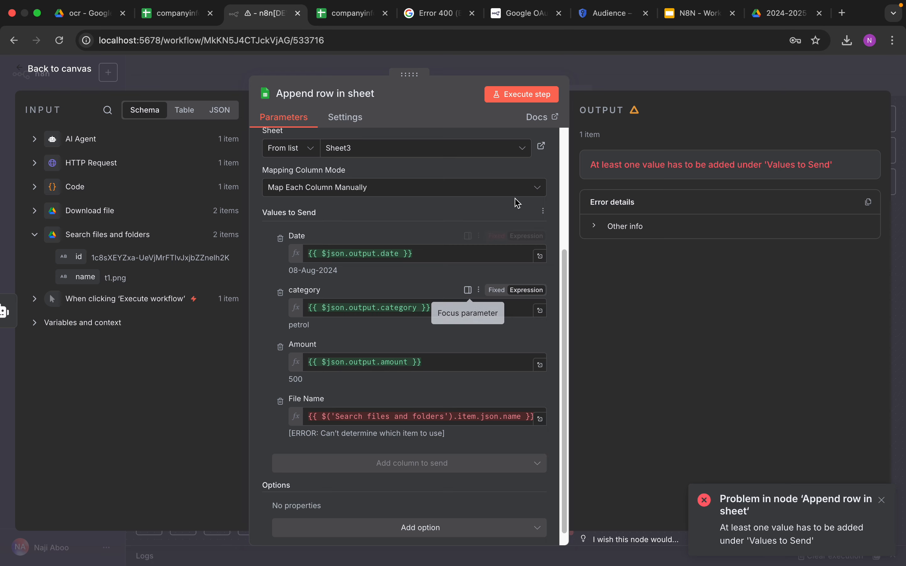
click(511, 96)
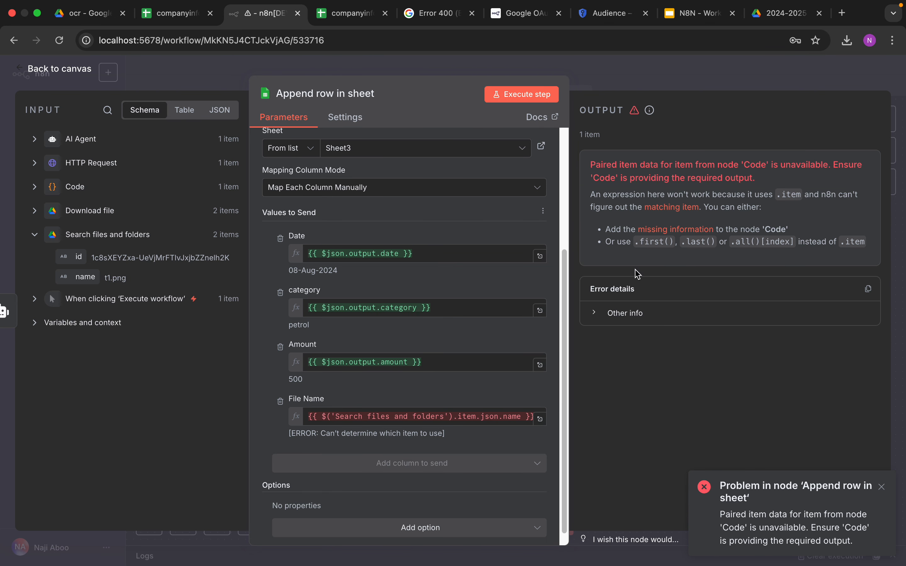
Try replacing the File Name expression with the name field from the Download file node
triple_click(367, 416)
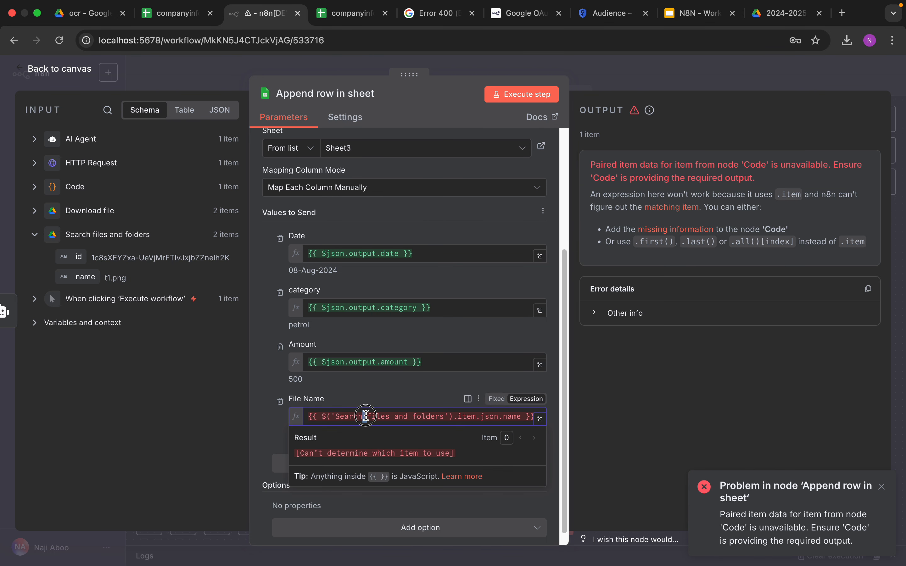
key(BackSpace)
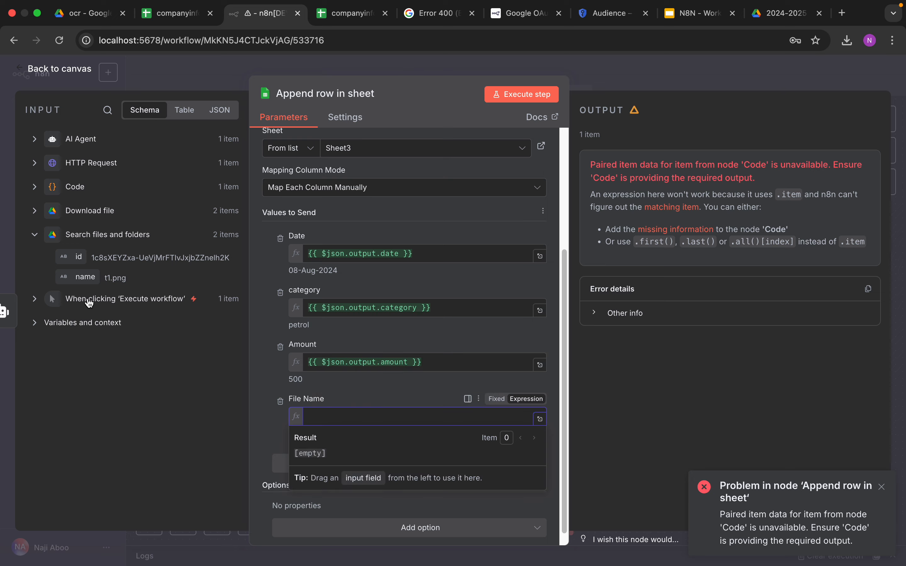
click(101, 217)
drag(80, 252, 356, 418)
click(430, 105)
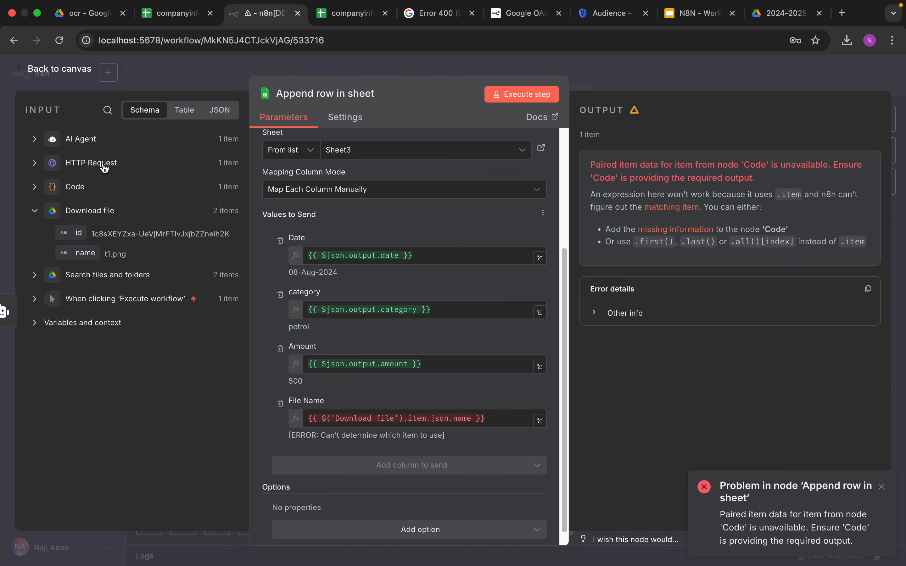
Clear the File Name expression and execute the append node with only the date, category and amount mapped
triple_click(482, 418)
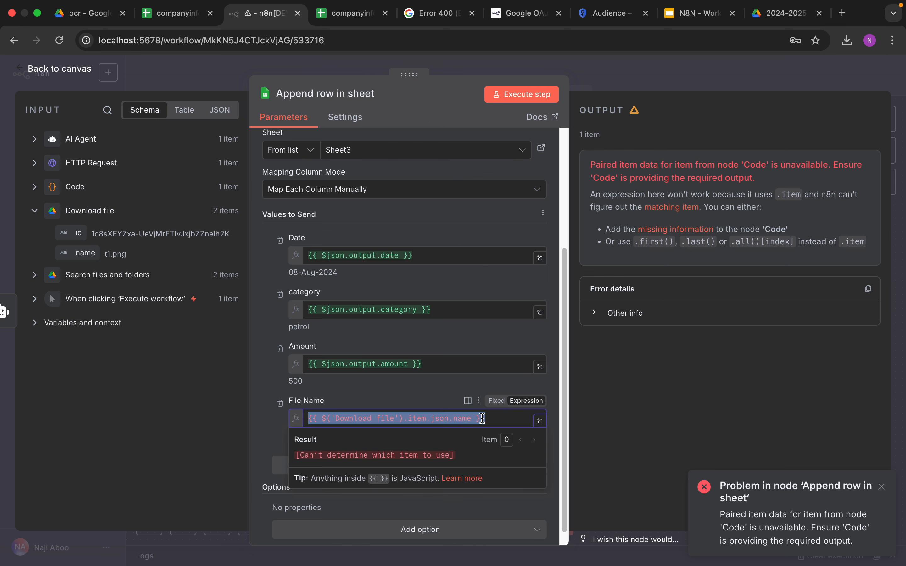
key(BackSpace)
click(382, 392)
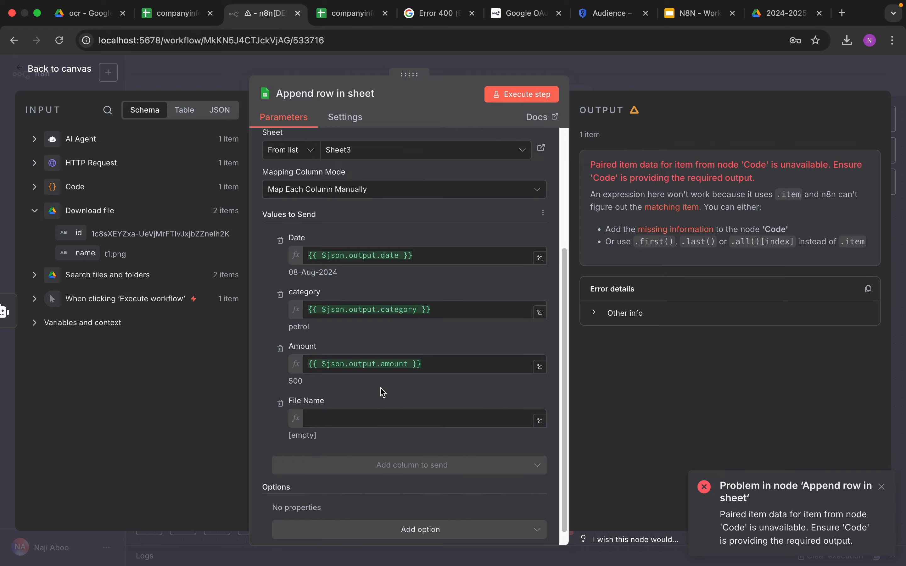
click(516, 96)
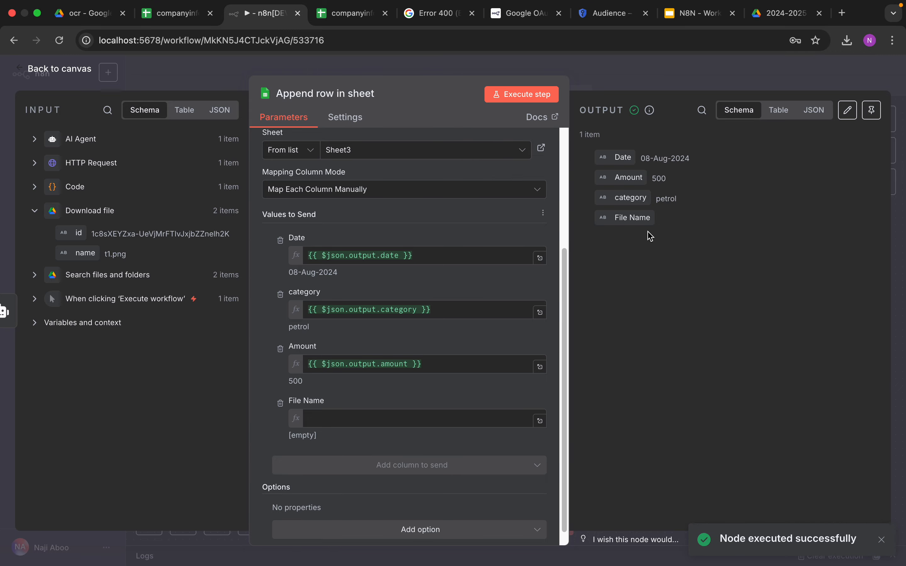
Check the appended row in Sheet3 of companyinfo, compare it with the receipts in Drive's ocr folder, and return to n8n
click(347, 14)
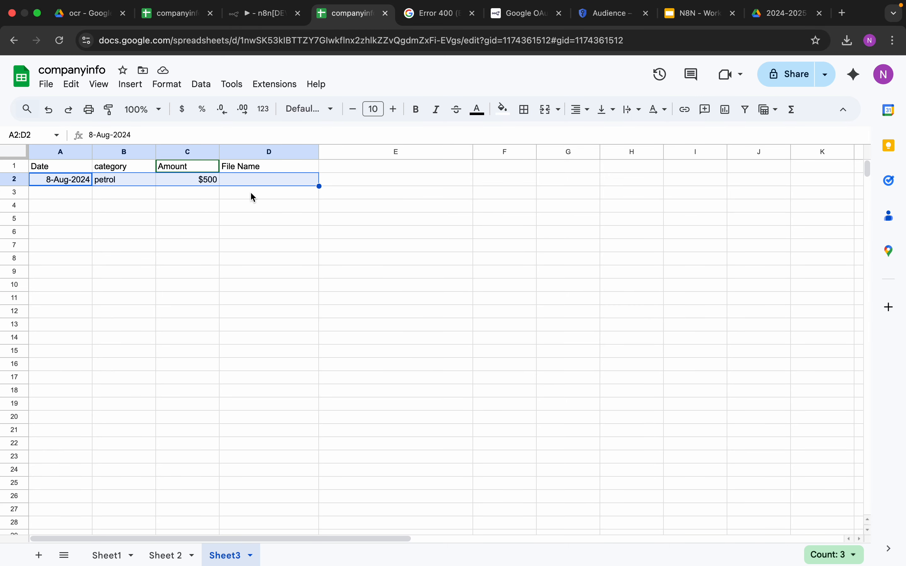
click(256, 210)
drag(67, 179, 238, 181)
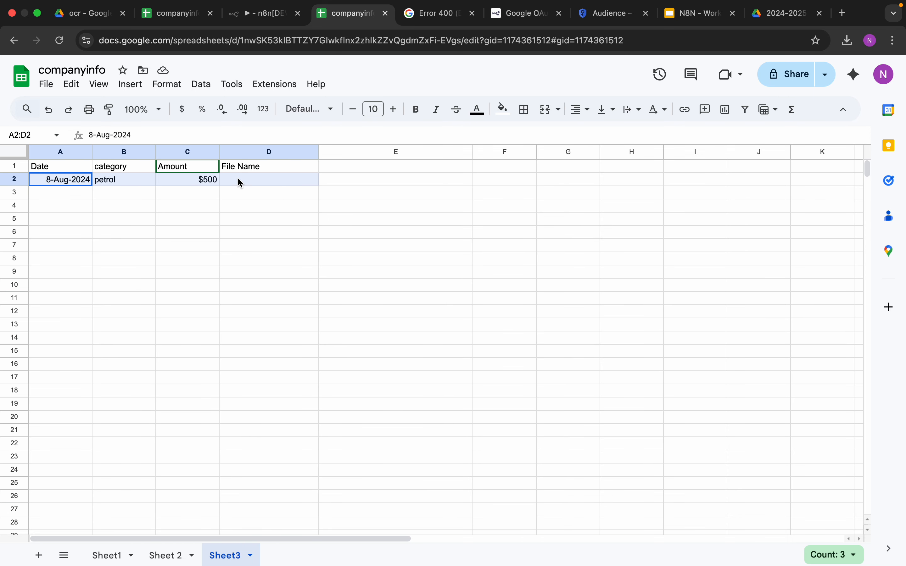
click(301, 244)
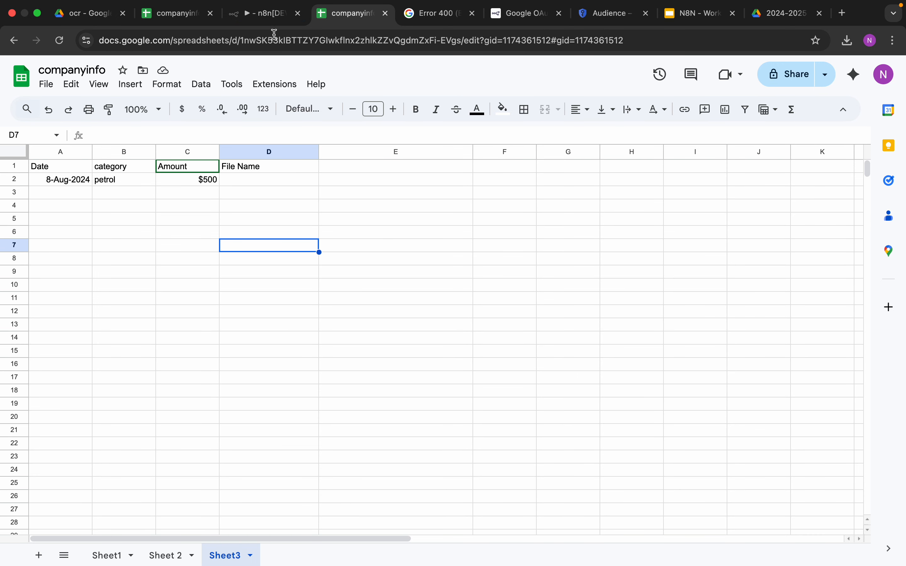
click(73, 13)
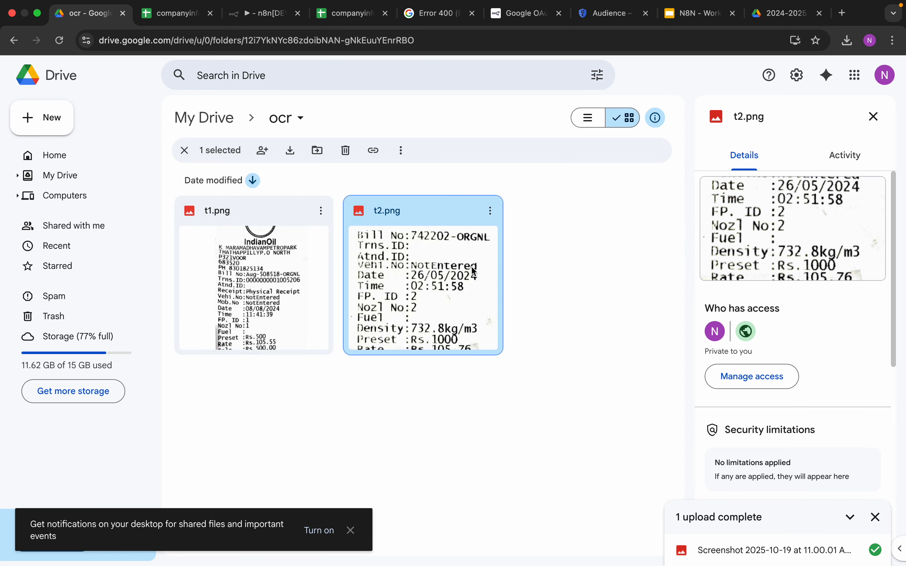
click(264, 15)
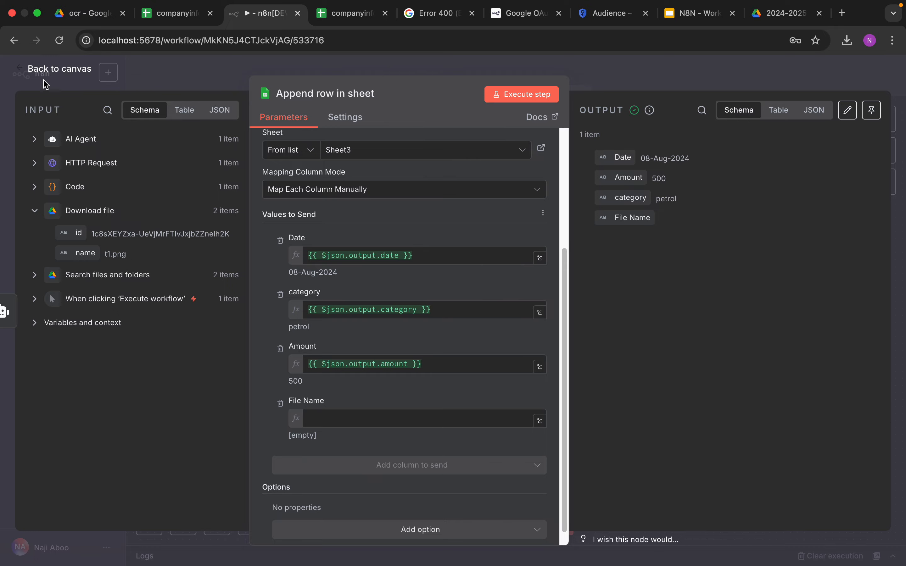
Search the node library for "loop", add a Loop Over Items node with its default batch size, and return to the canvas
click(69, 73)
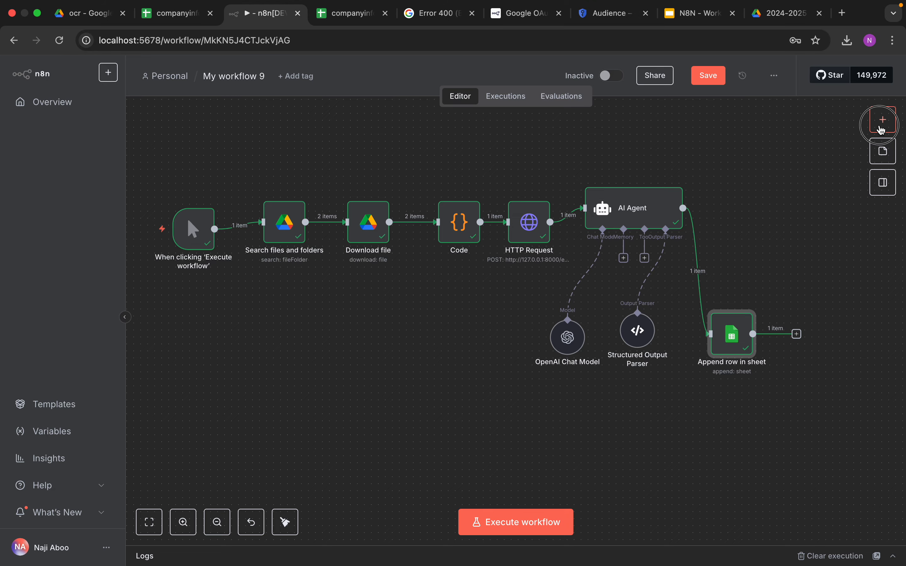
click(882, 121)
text(loop)
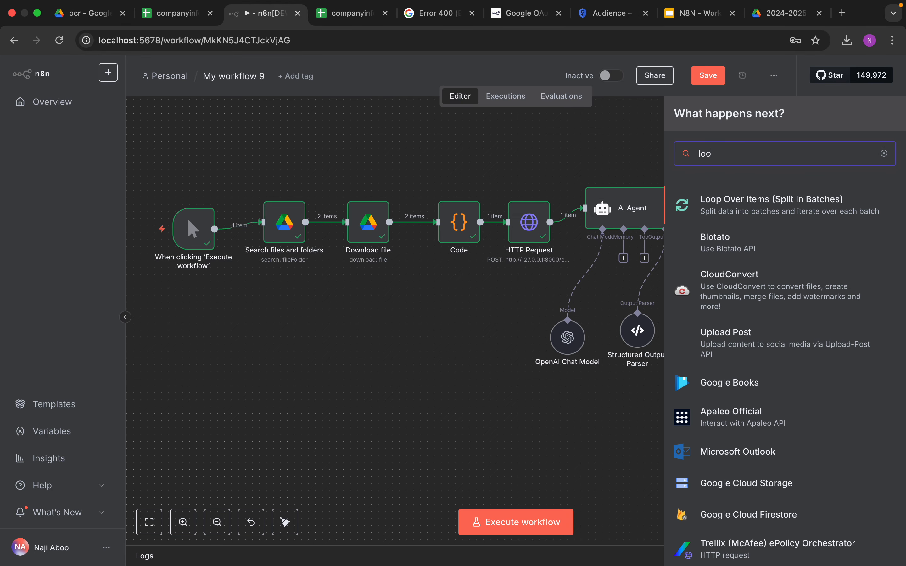
click(793, 207)
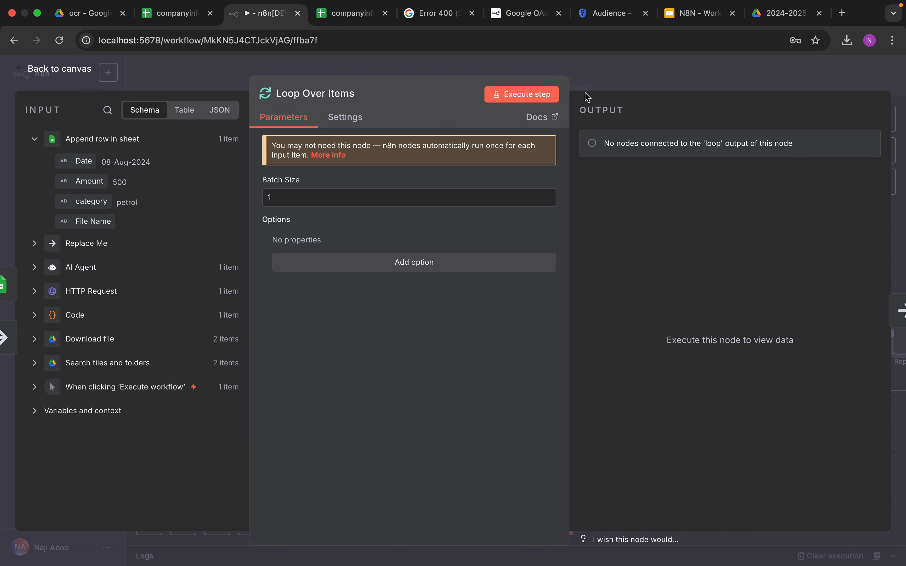
click(65, 73)
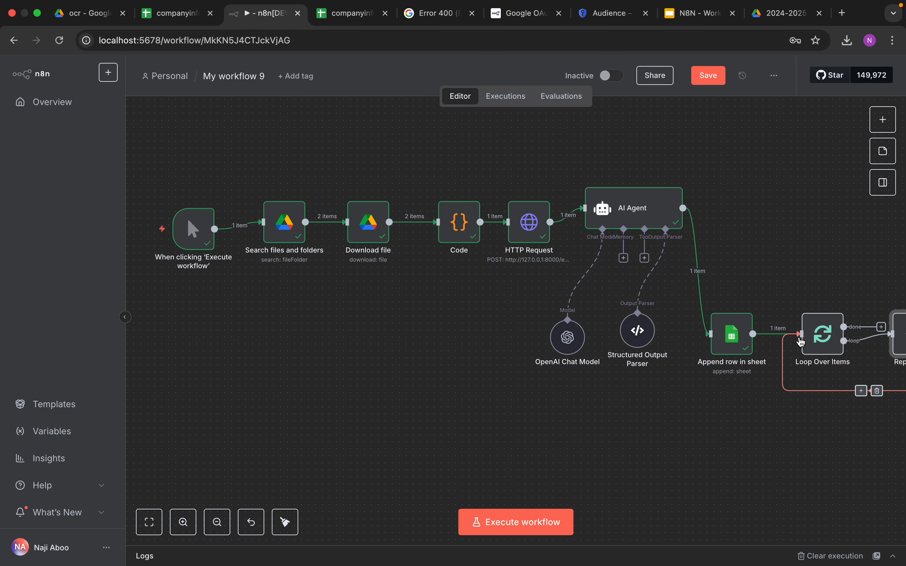
Connect Search files and folders to the Loop Over Items node and remove the link from its loop output to Replace Me
drag(817, 335, 411, 317)
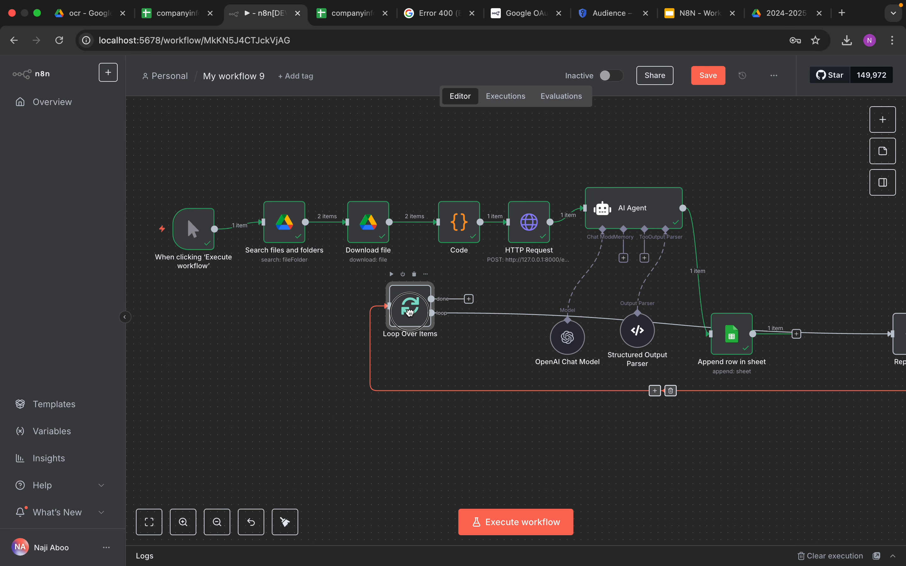
drag(304, 228, 388, 306)
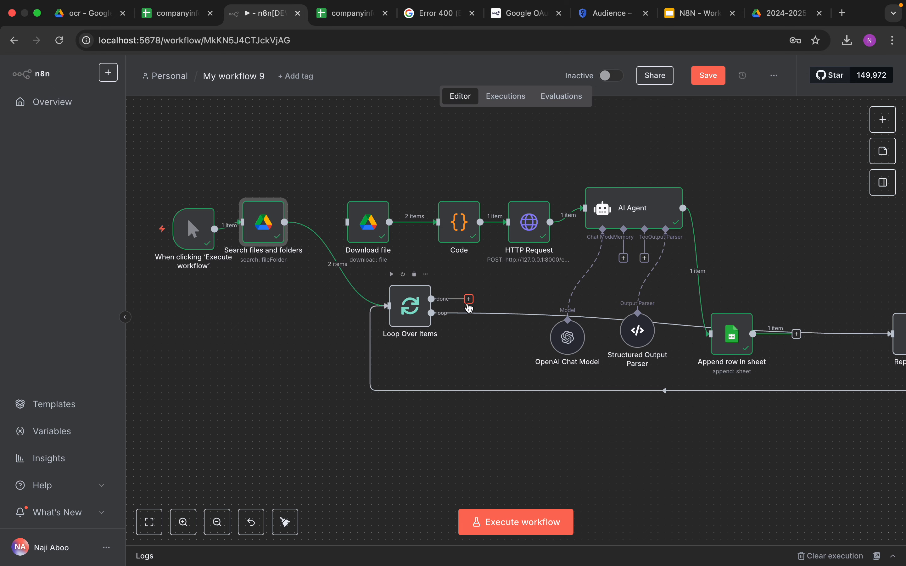
click(670, 324)
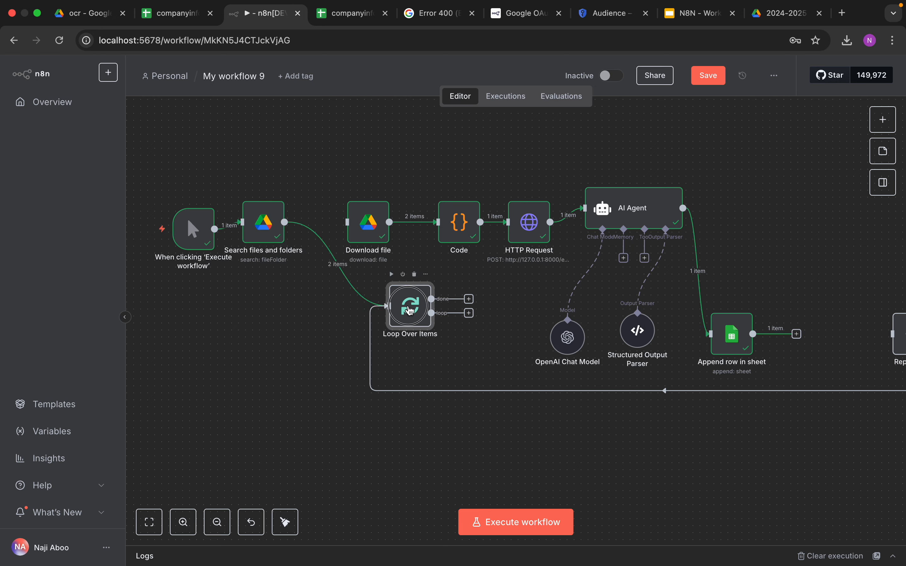
Connect the loop output of Loop Over Items to Download file and rearrange these nodes around Search files and folders
drag(410, 307, 284, 299)
drag(379, 248, 399, 247)
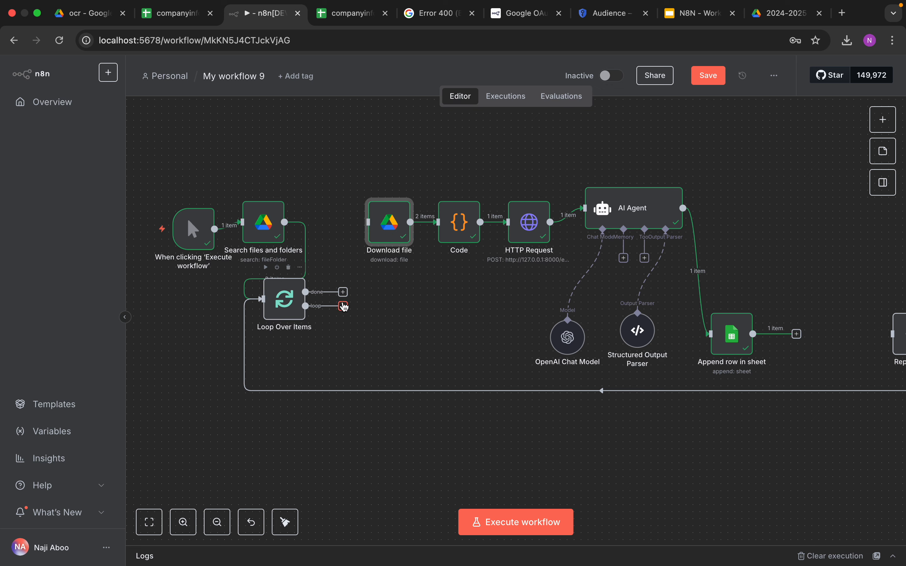
drag(343, 306, 368, 222)
drag(269, 227, 249, 184)
drag(285, 279, 305, 237)
drag(386, 231, 394, 287)
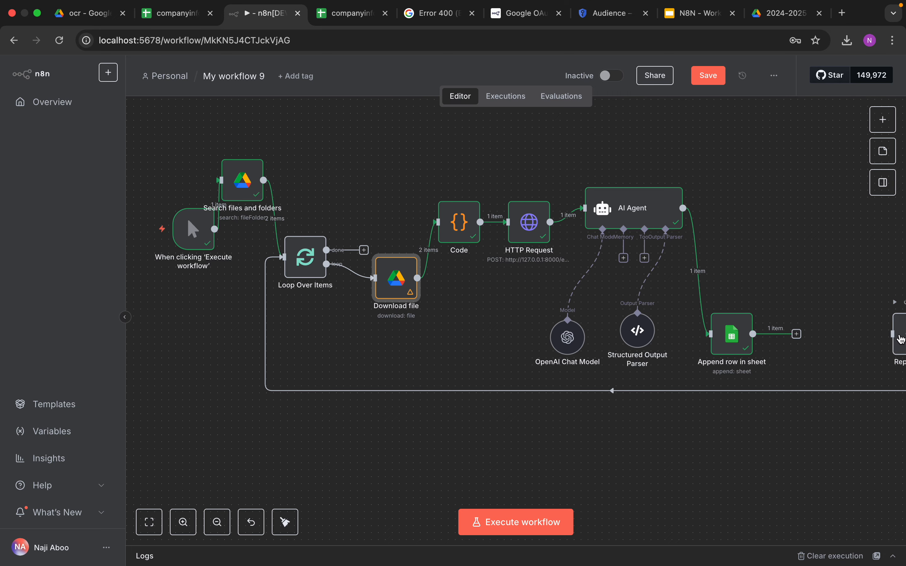
Connect the AI Agent's output to the Replace Me node and spread out the Replace Me, Append row and Loop Over Items nodes
drag(901, 339, 687, 412)
drag(700, 343, 784, 217)
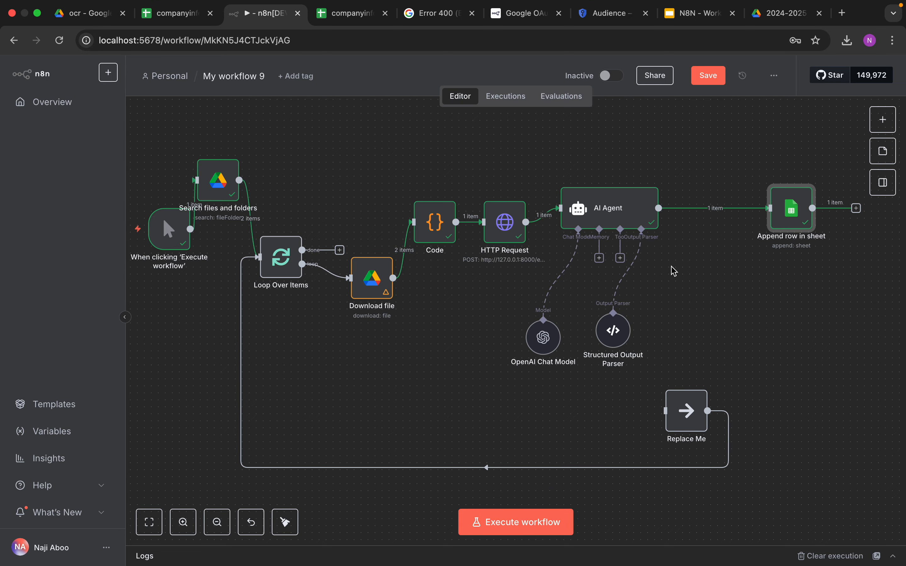
drag(659, 207, 766, 342)
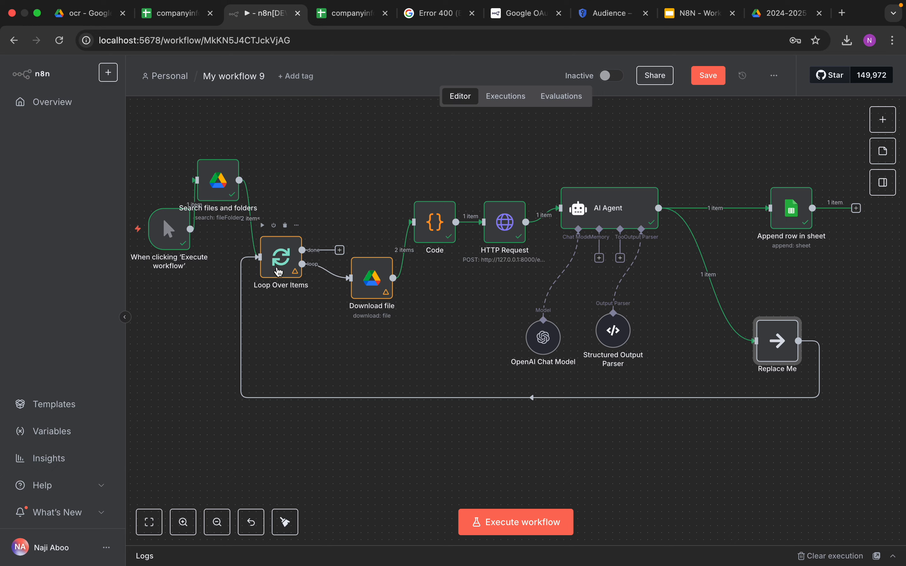
drag(282, 269, 311, 227)
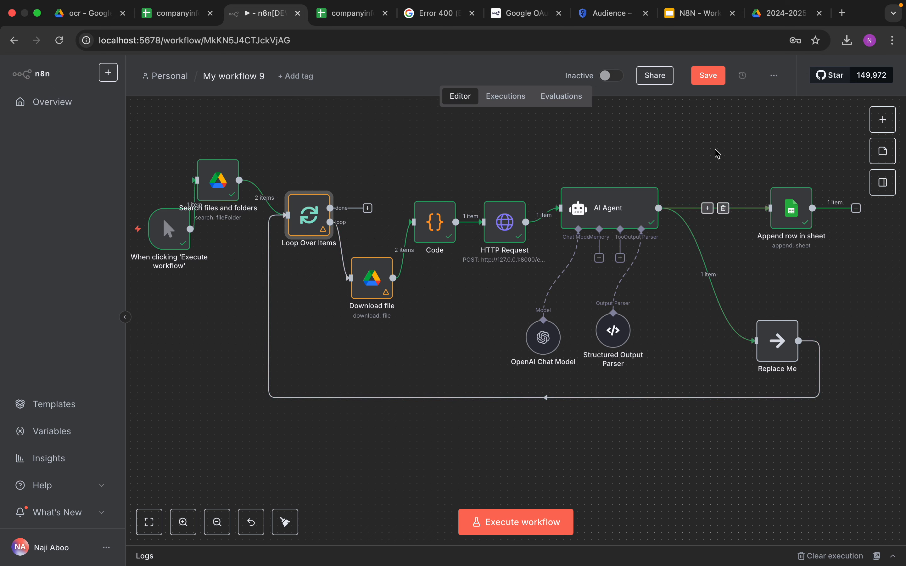
Save and execute the looped workflow, and check the rows it appended in Sheet3 of the companyinfo spreadsheet
click(711, 81)
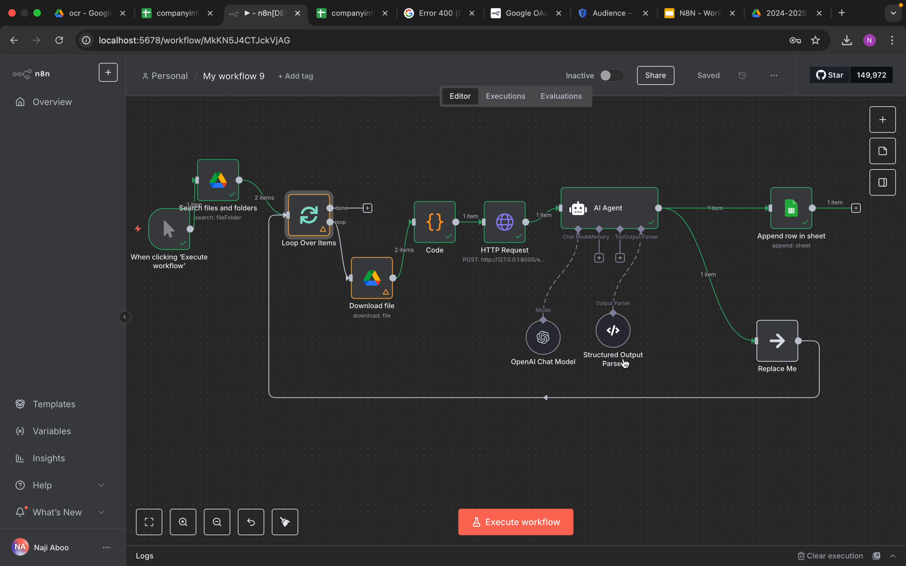
click(545, 522)
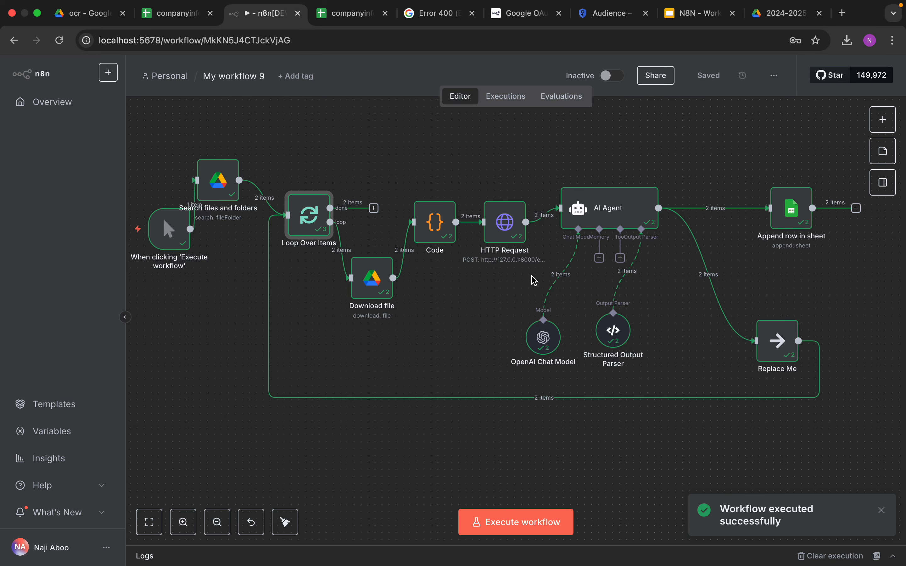
click(347, 13)
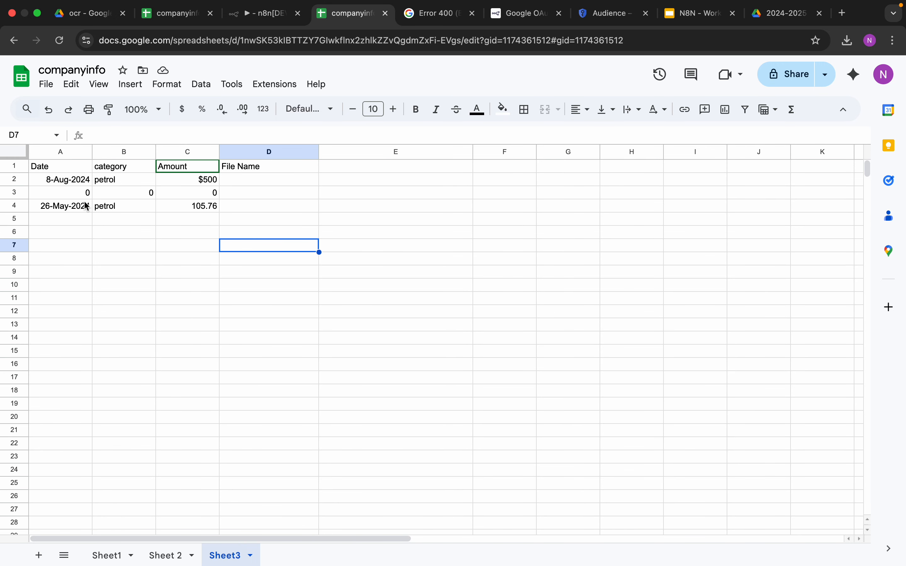
drag(81, 193, 192, 194)
click(137, 227)
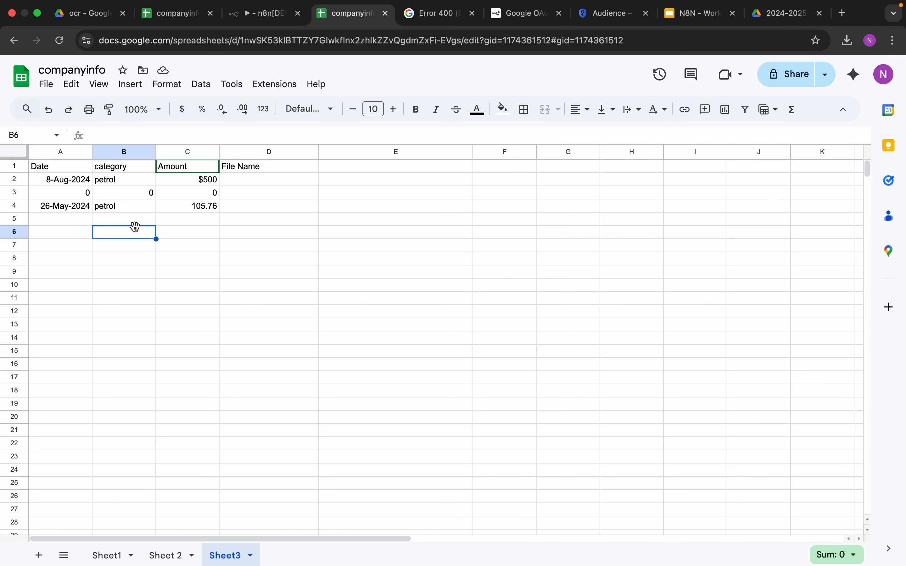
drag(57, 207, 184, 210)
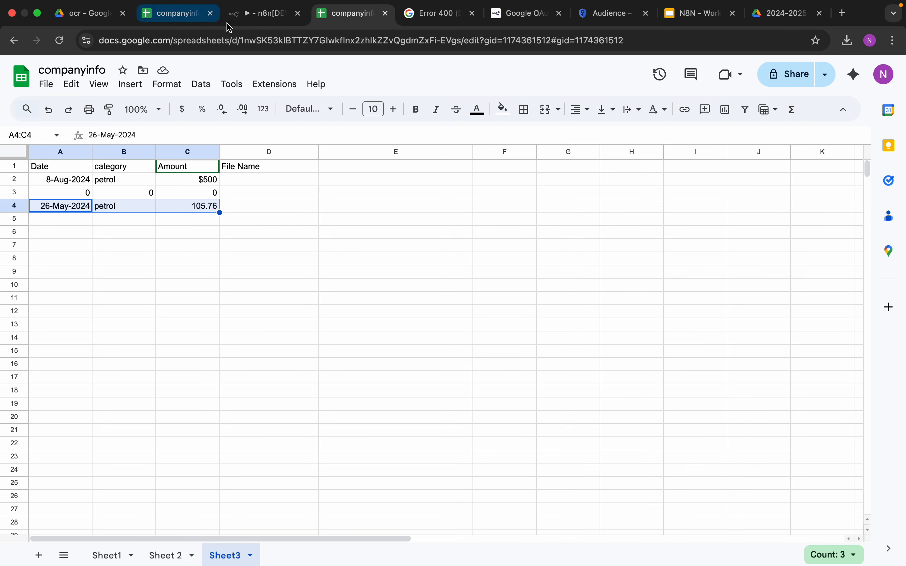
Return to the n8n canvas and rearrange the Download file, Code, HTTP Request and AI Agent nodes to spread out the chain
click(262, 22)
drag(378, 283, 433, 232)
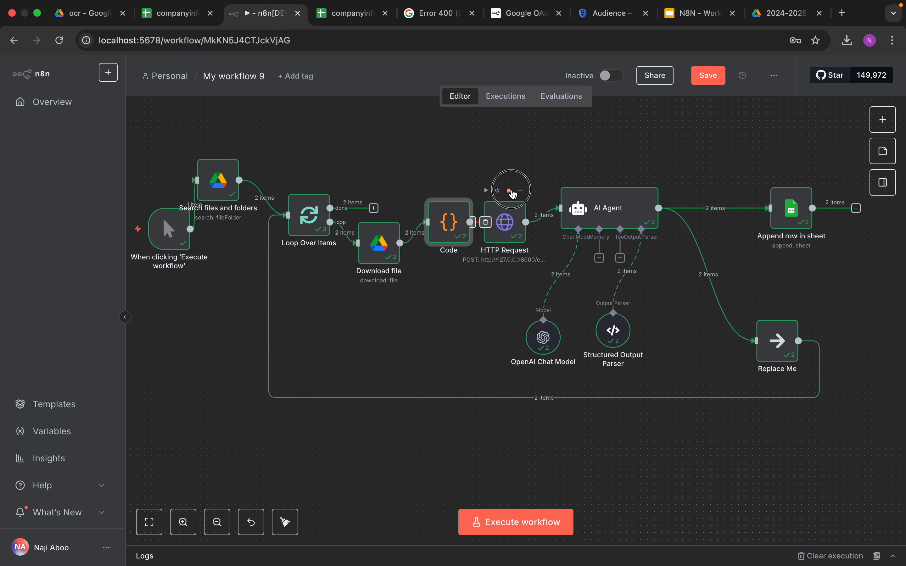
drag(510, 213, 517, 166)
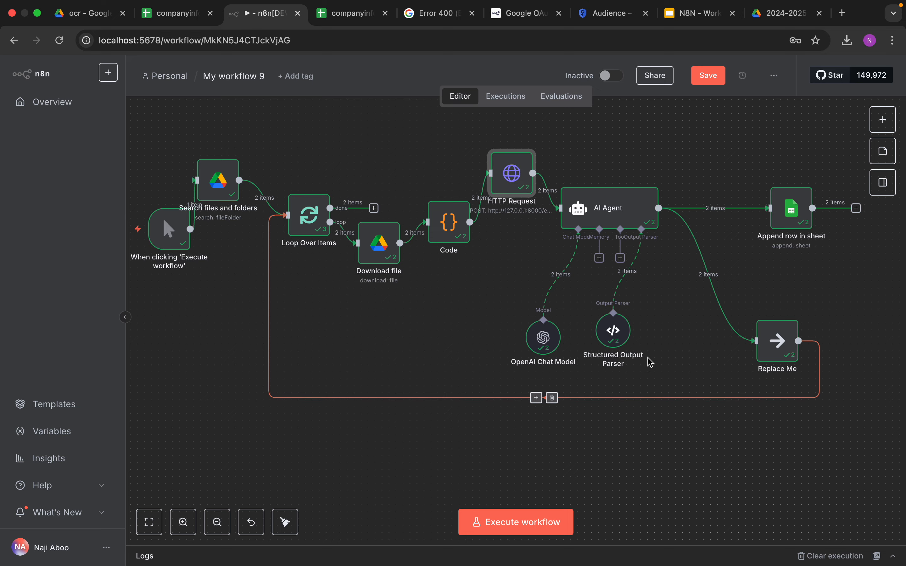
drag(629, 212, 657, 179)
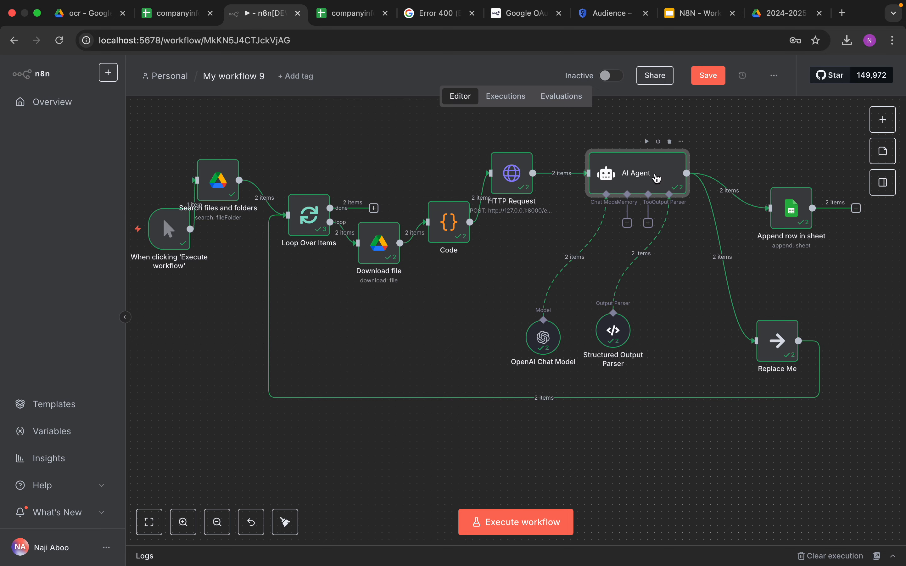
In the Append row in sheet node, map the File Name column to the name field from Loop Over Items
click(789, 219)
double_click(789, 219)
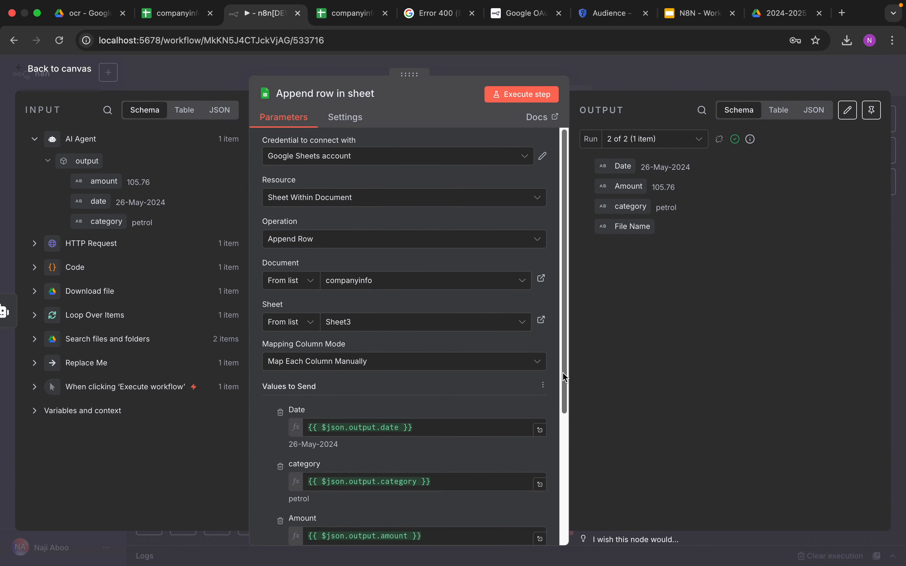
scroll(555, 482, down, 5)
scroll(556, 481, down, 1)
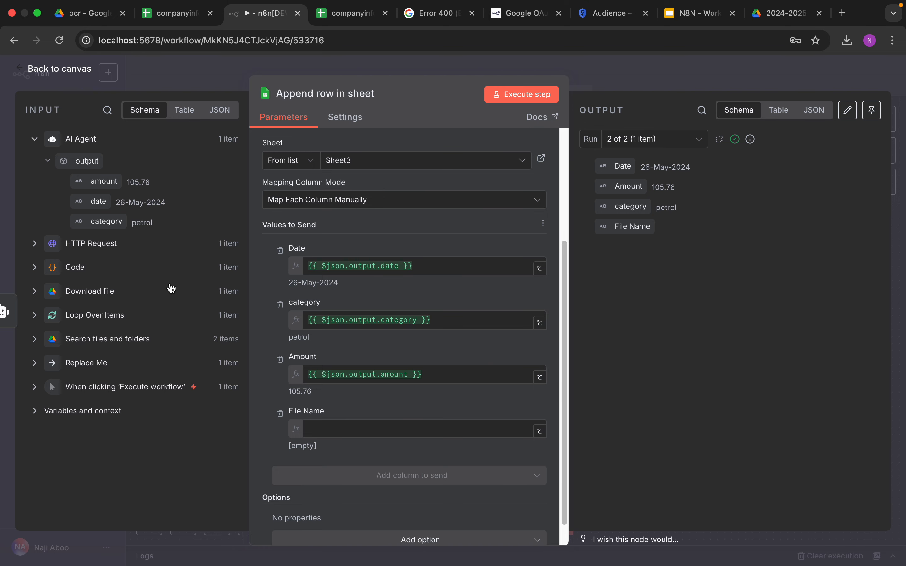
click(100, 319)
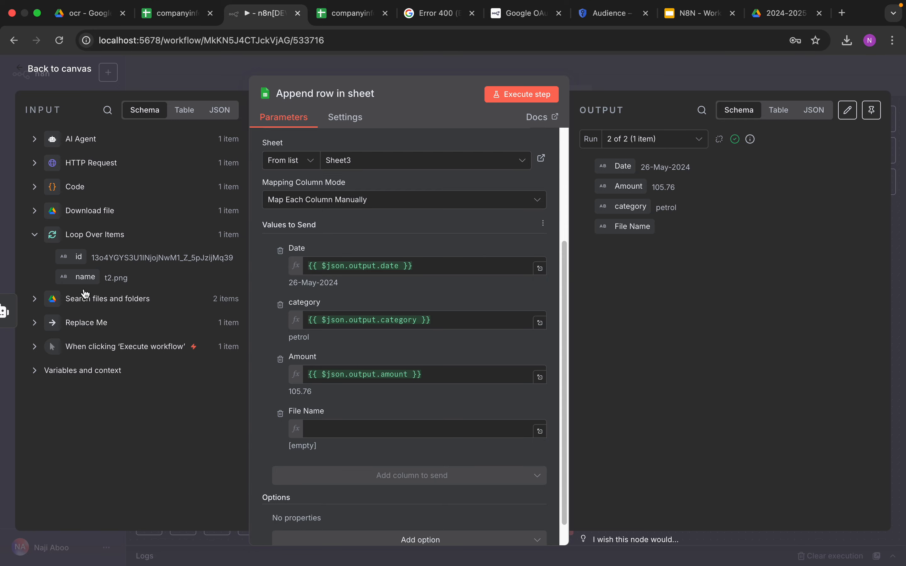
drag(85, 277, 352, 434)
click(338, 465)
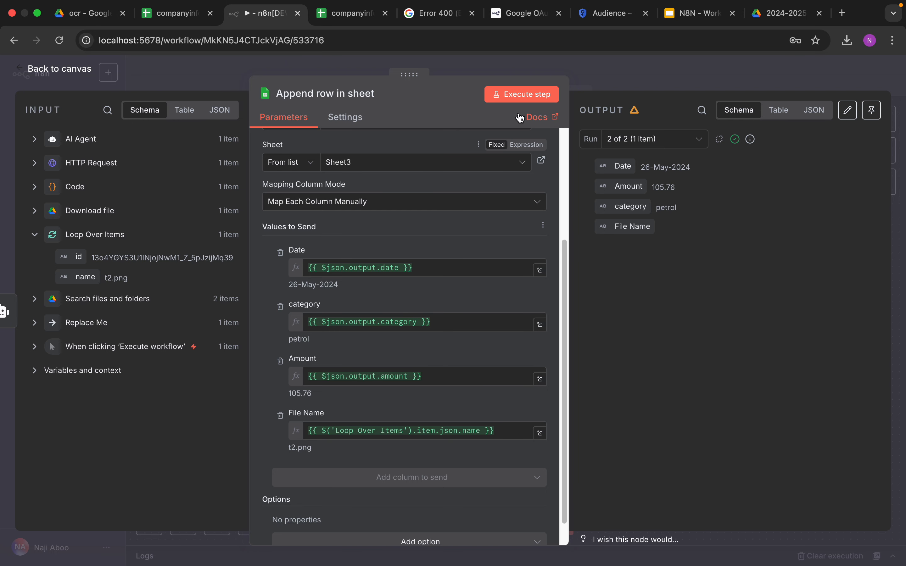
Execute the Append row in sheet step and check the file names written to Sheet3 of companyinfo
click(523, 94)
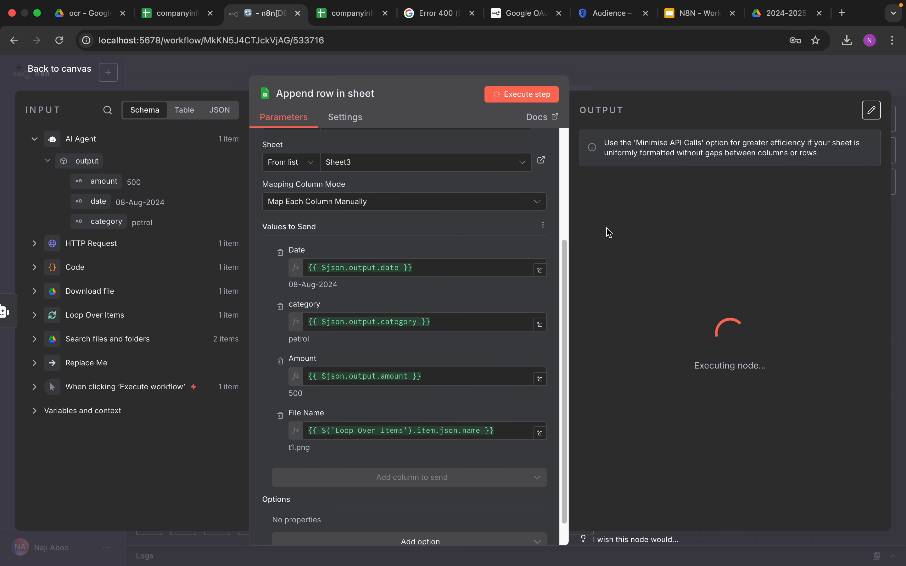
click(358, 14)
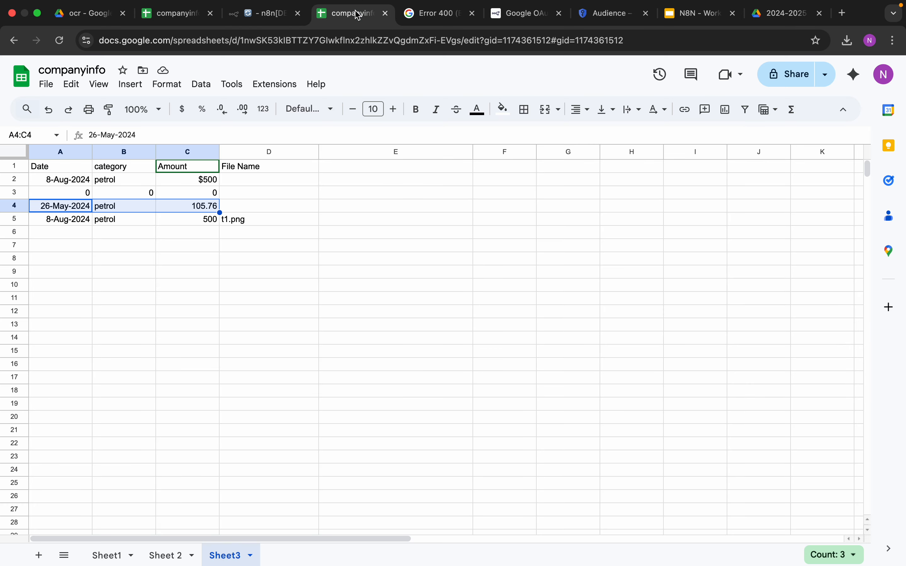
click(273, 224)
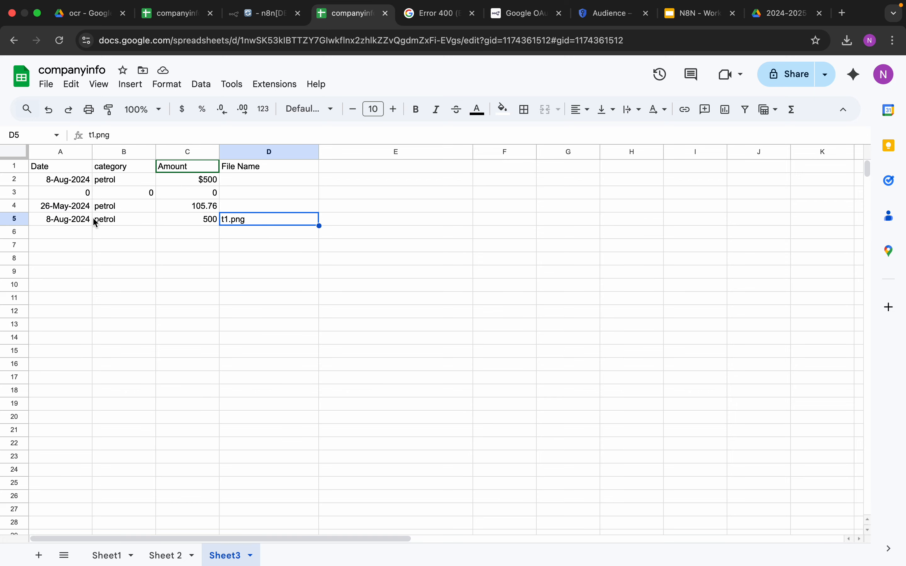
drag(90, 220, 238, 222)
click(244, 234)
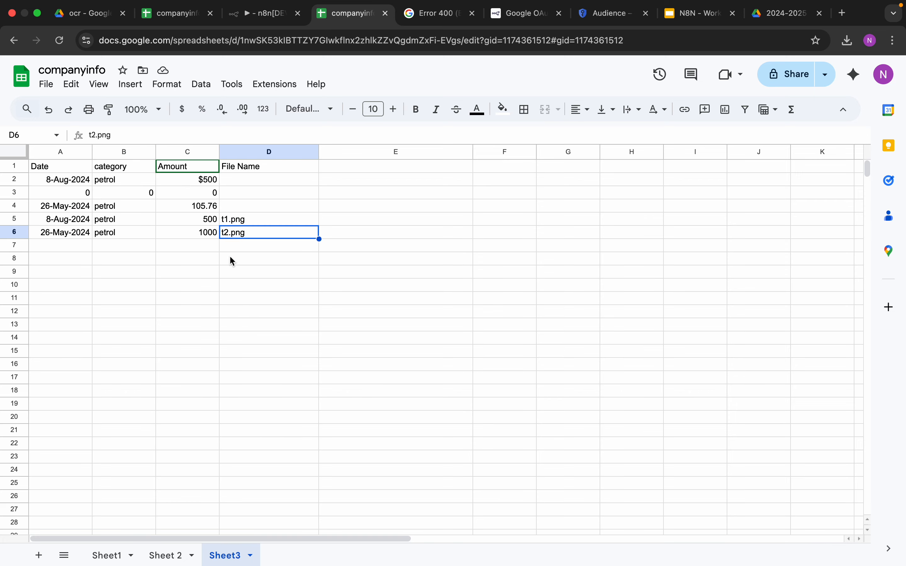
Clear all test data below the header row in Sheet3, range A2:D6
drag(78, 224, 44, 177)
click(247, 246)
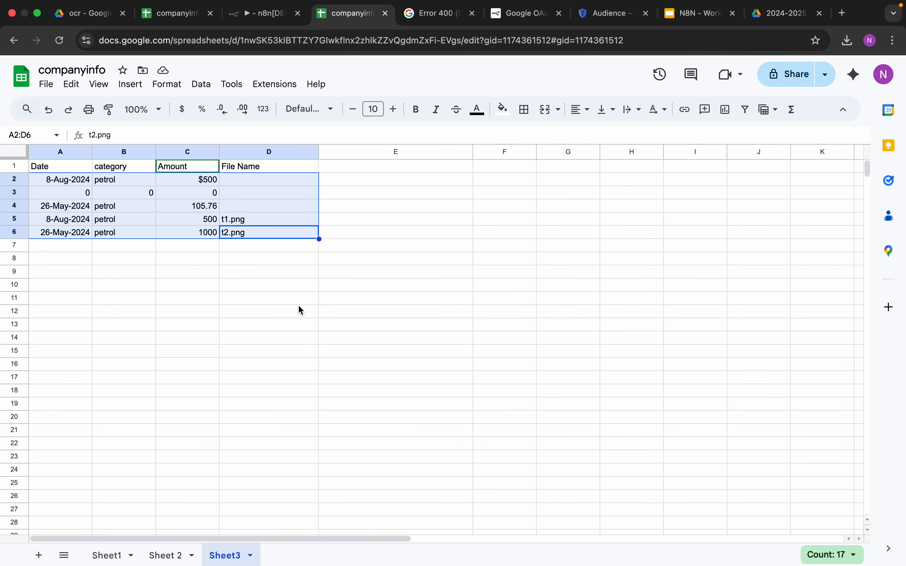
key(Delete)
click(378, 285)
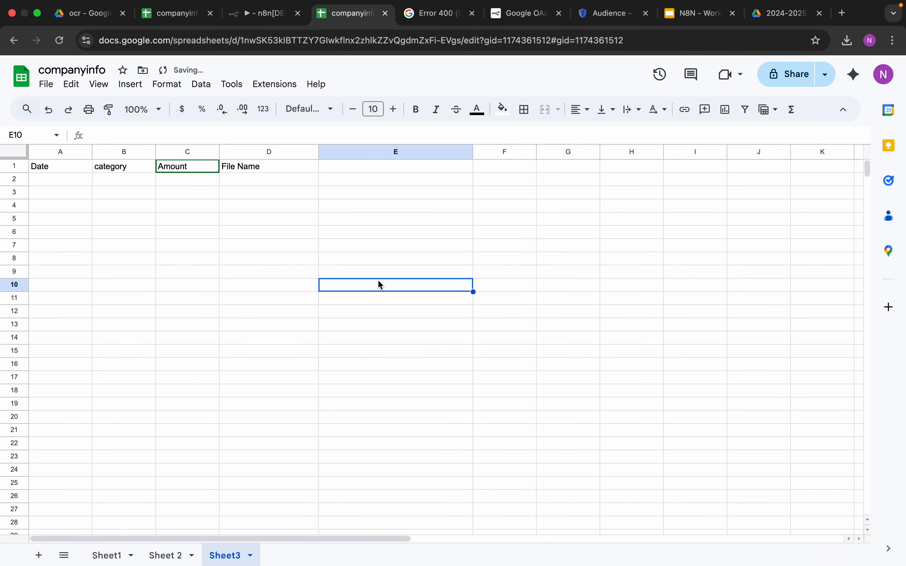
Close the Append row in sheet node, execute the whole workflow, and check the file names and amounts appended to Sheet3
click(264, 14)
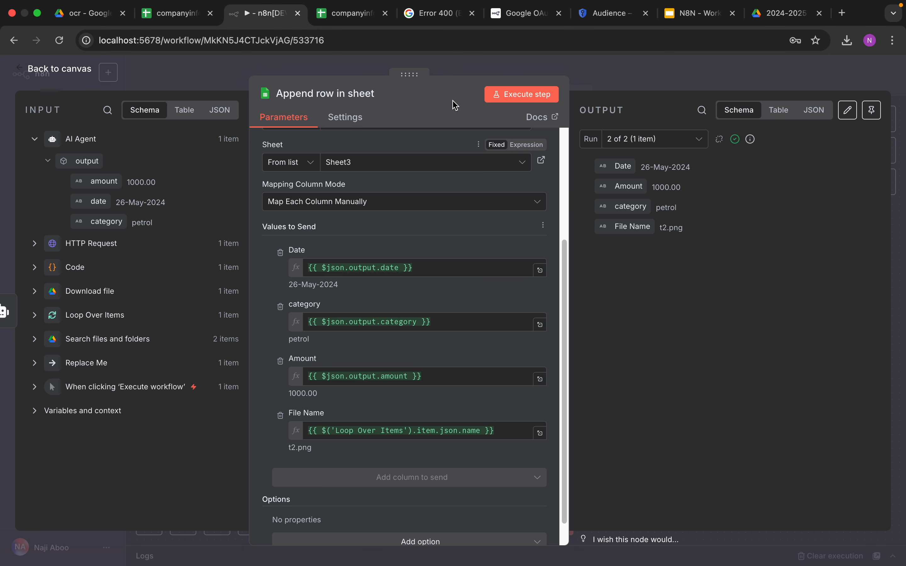
click(69, 75)
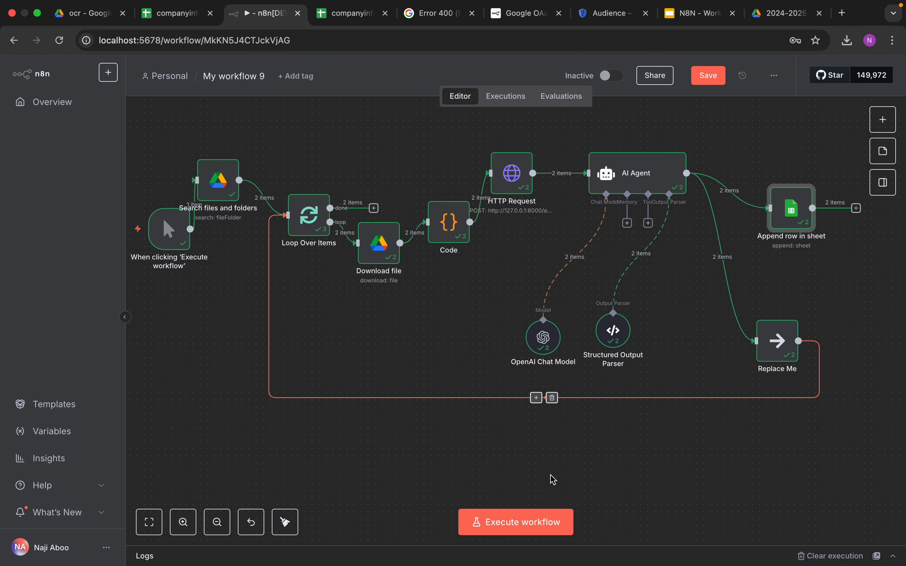
click(536, 523)
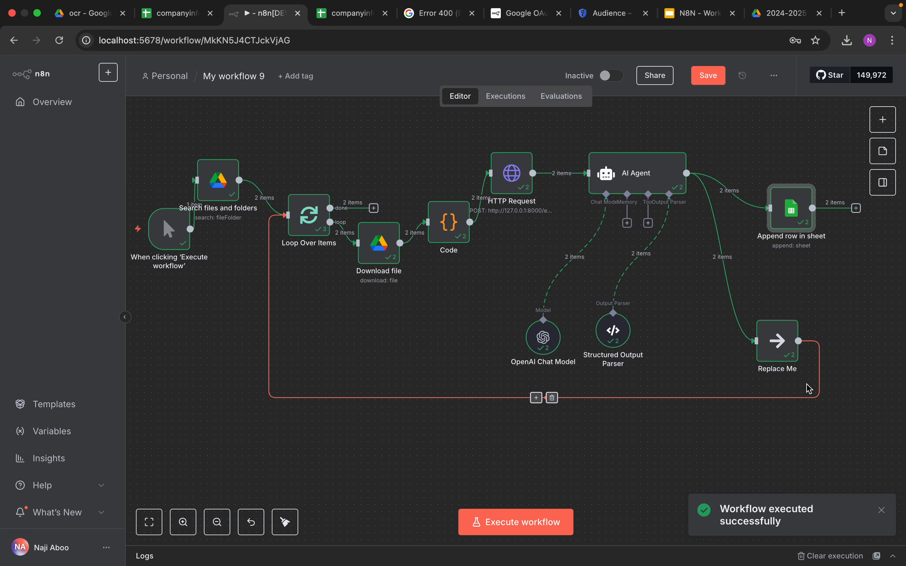
click(337, 13)
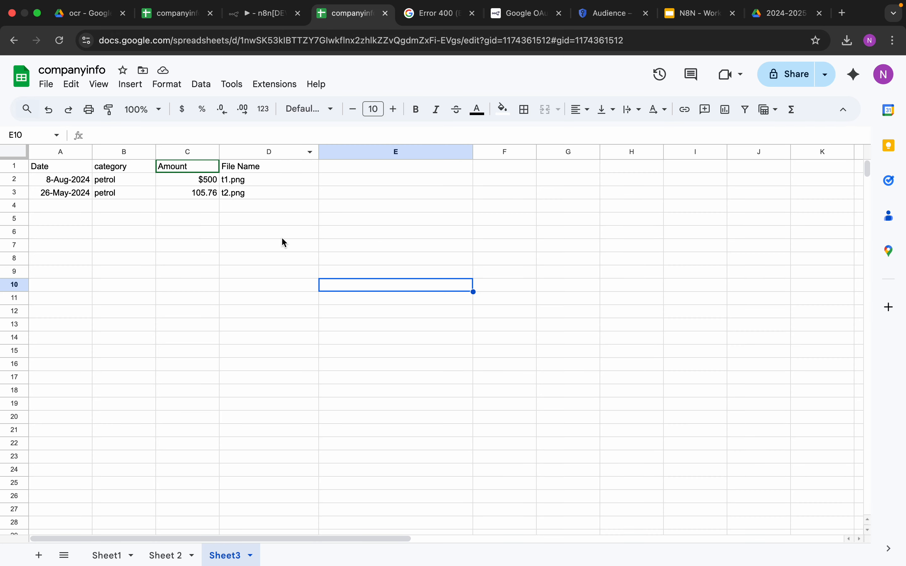
click(242, 182)
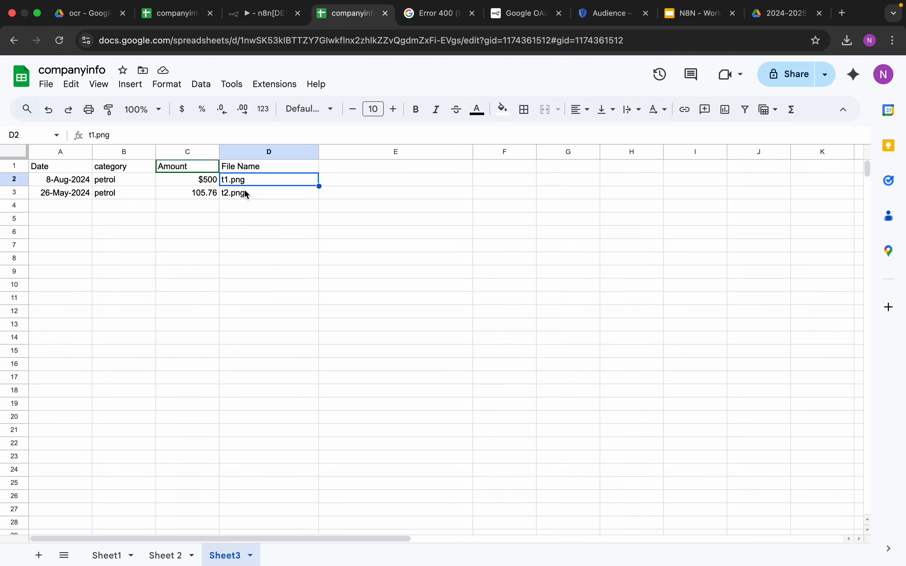
click(246, 196)
click(217, 215)
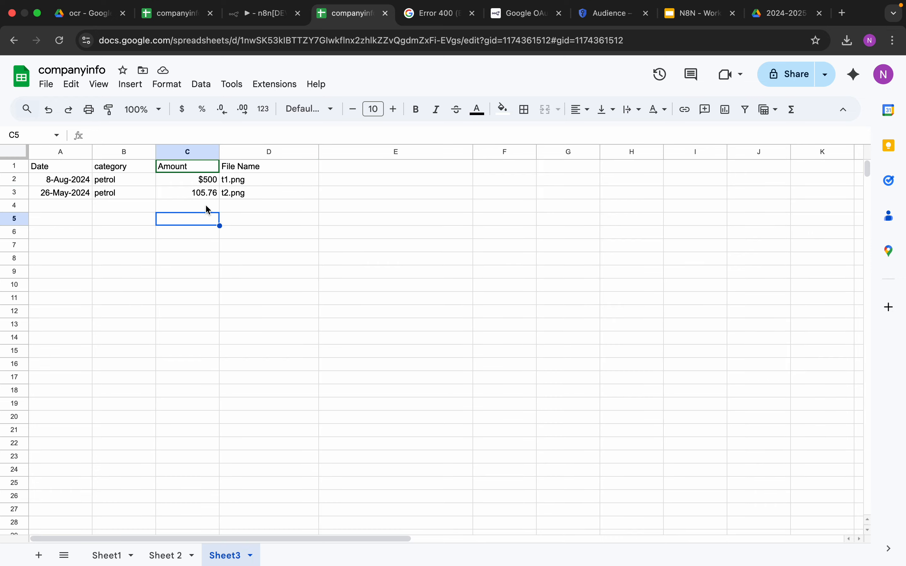
click(198, 196)
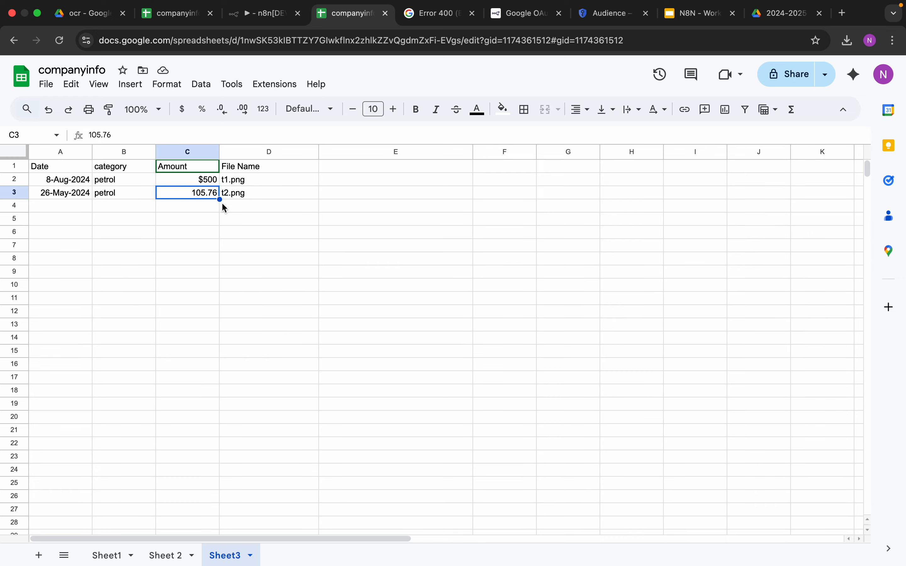
Execute the workflow a second time and compare the newly appended rows with the earlier ones in Sheet3
click(261, 23)
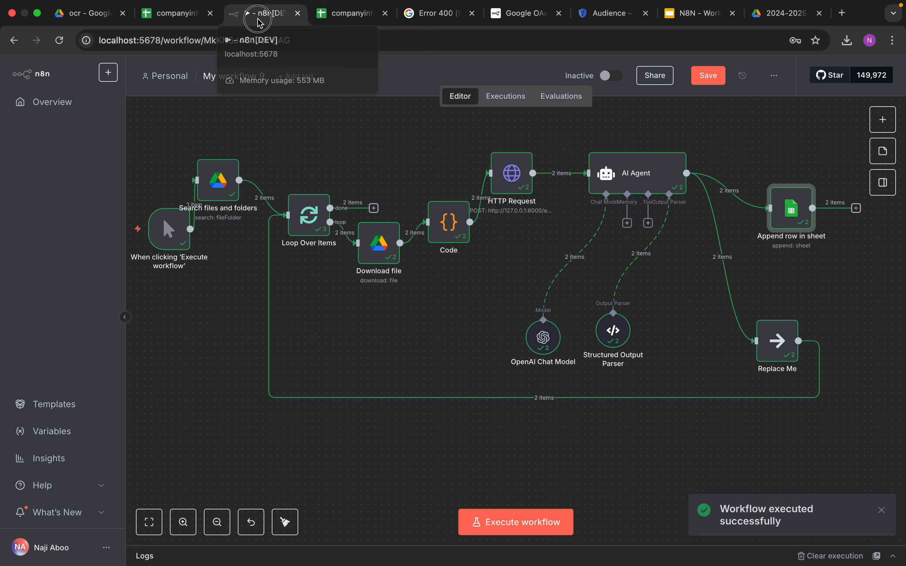
click(523, 517)
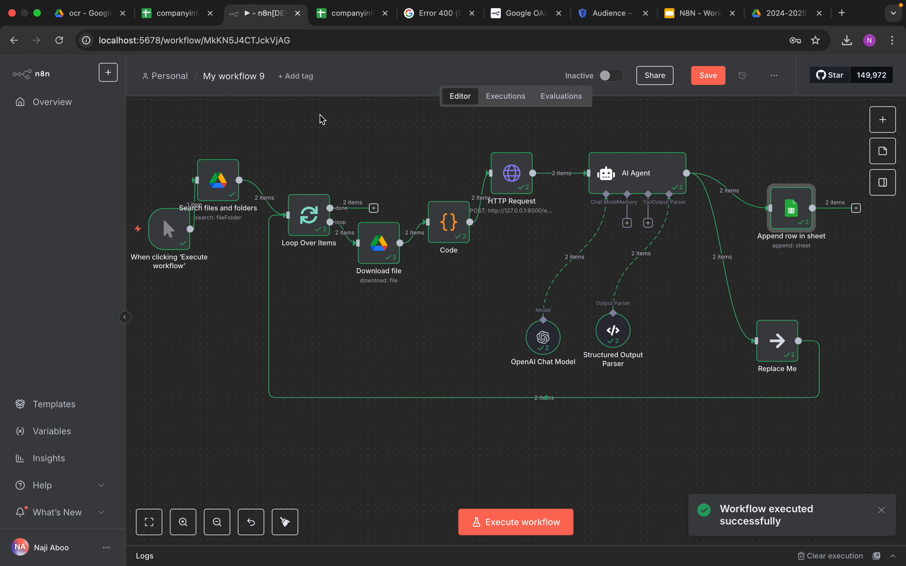
click(341, 23)
click(306, 250)
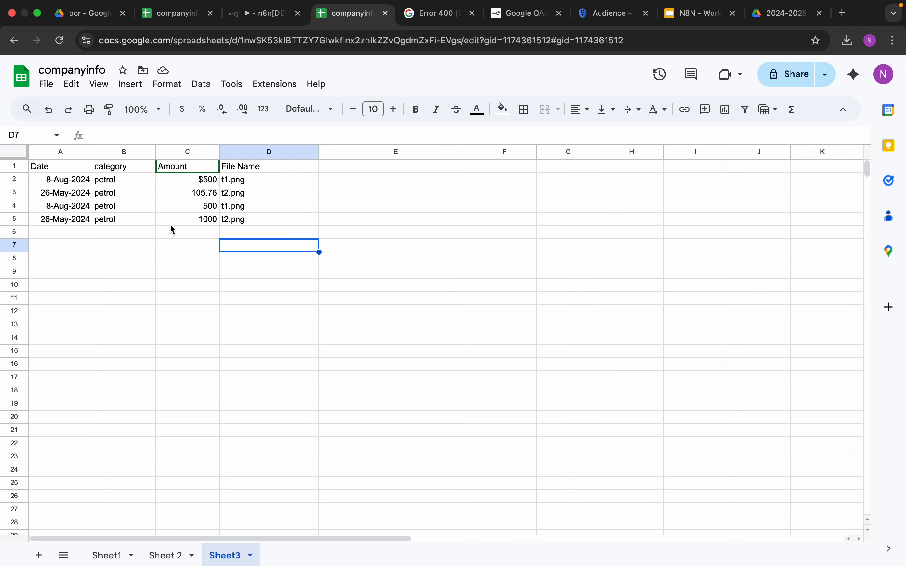
drag(254, 218, 65, 212)
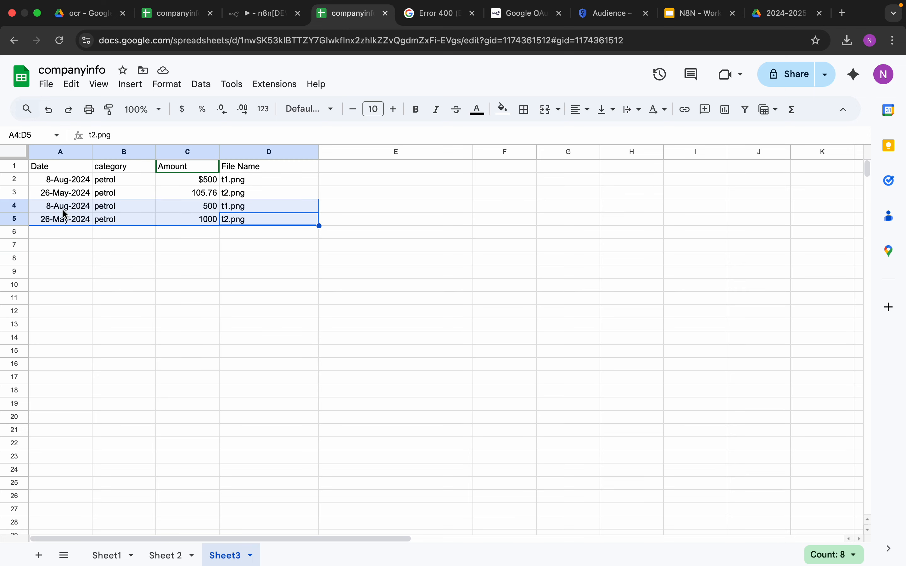
click(237, 247)
drag(261, 208, 43, 179)
click(144, 228)
drag(258, 194, 67, 182)
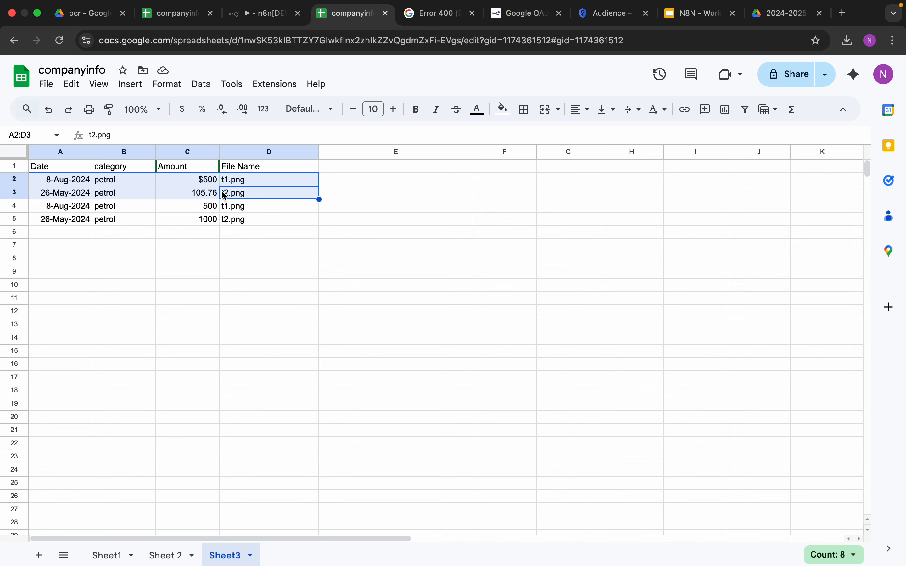
Reposition the manual trigger, Loop Over Items, Download file and HTTP Request nodes on the n8n canvas
click(255, 14)
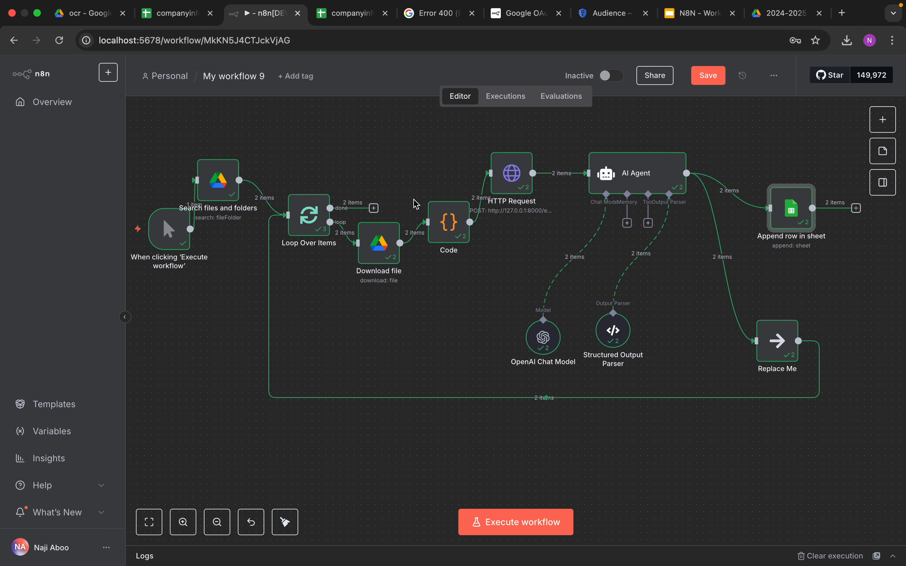
drag(178, 240, 173, 305)
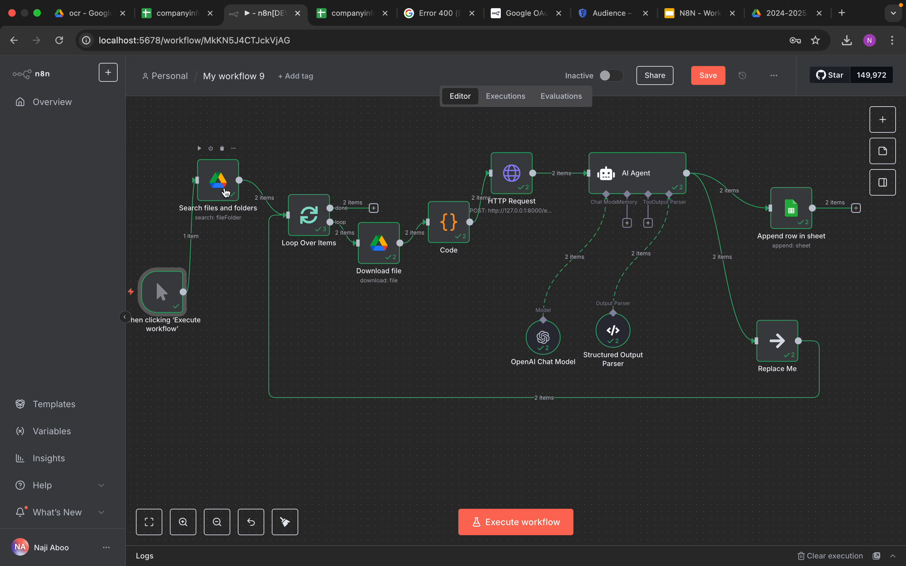
drag(308, 219, 294, 171)
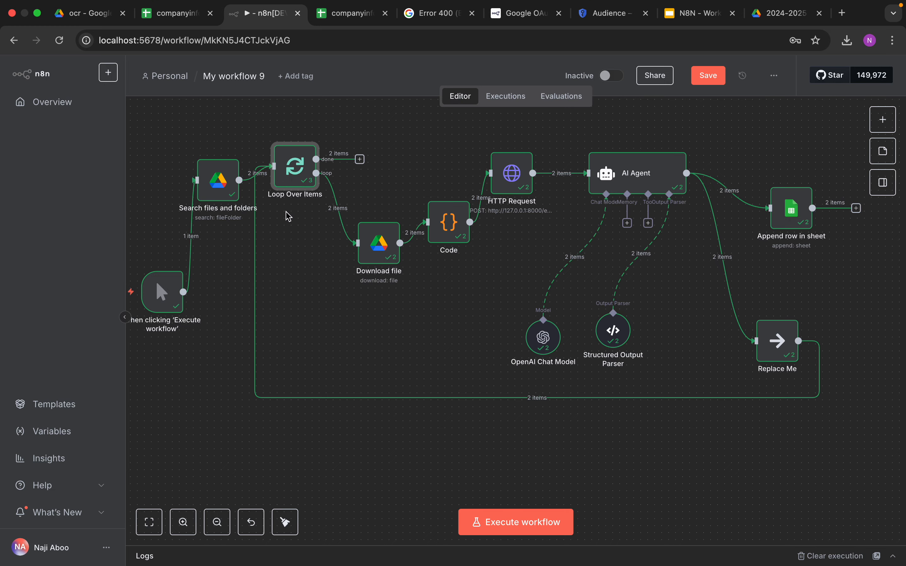
drag(372, 250, 358, 235)
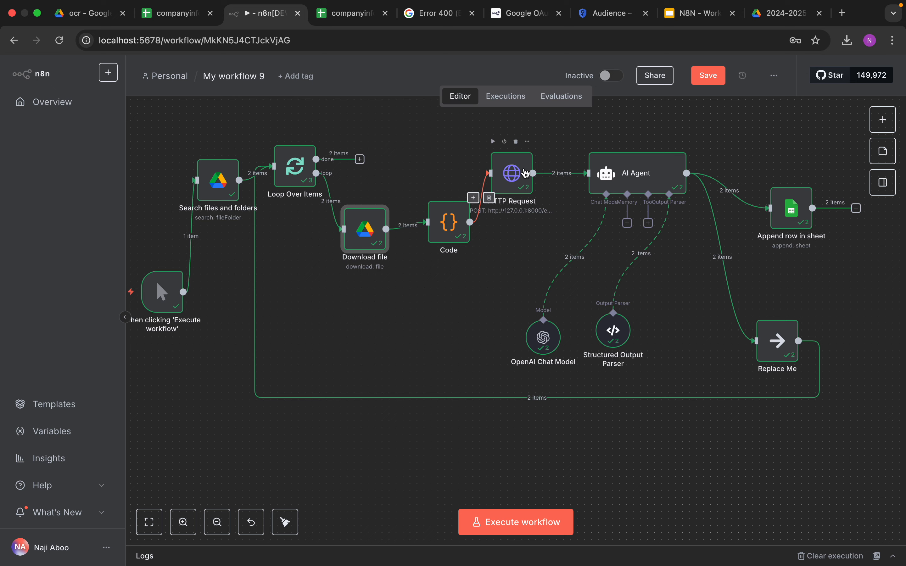
drag(510, 173, 516, 160)
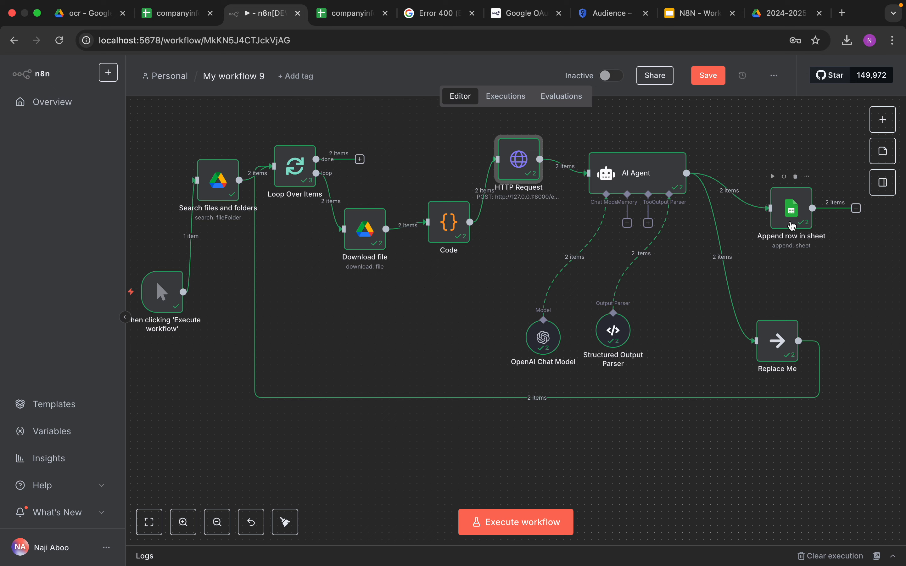
Review the extracted receipt rows in range A2:D5 of Sheet3 and return to the n8n workflow
click(350, 14)
click(358, 193)
drag(281, 225, 70, 186)
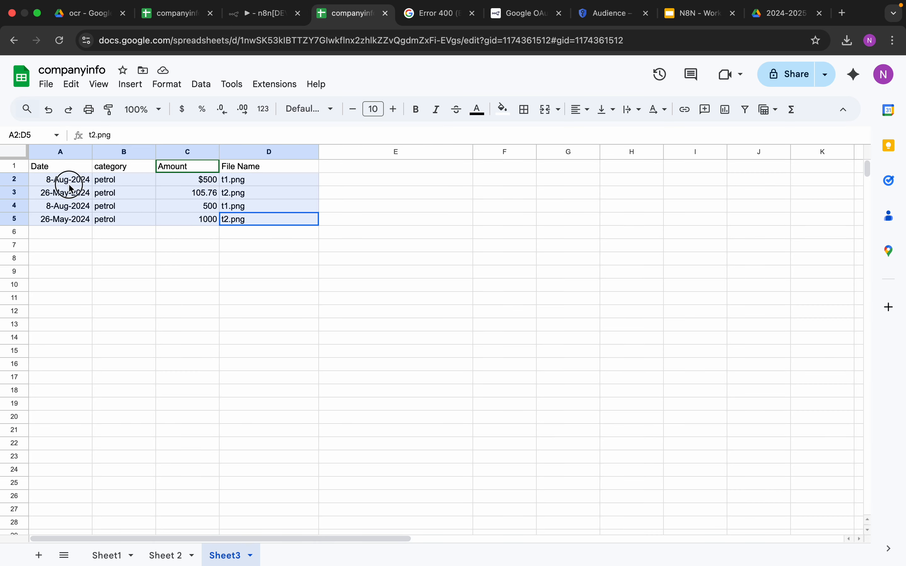
click(390, 312)
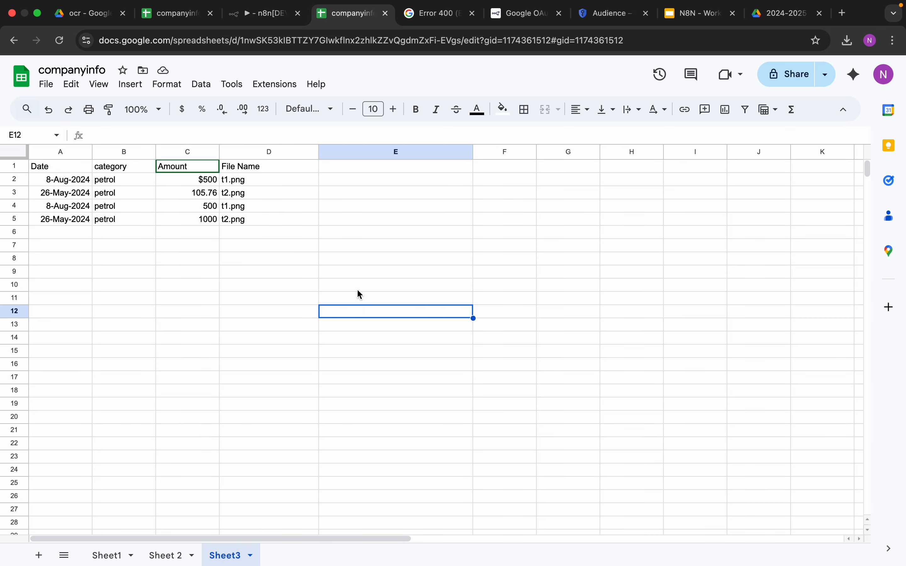
click(270, 25)
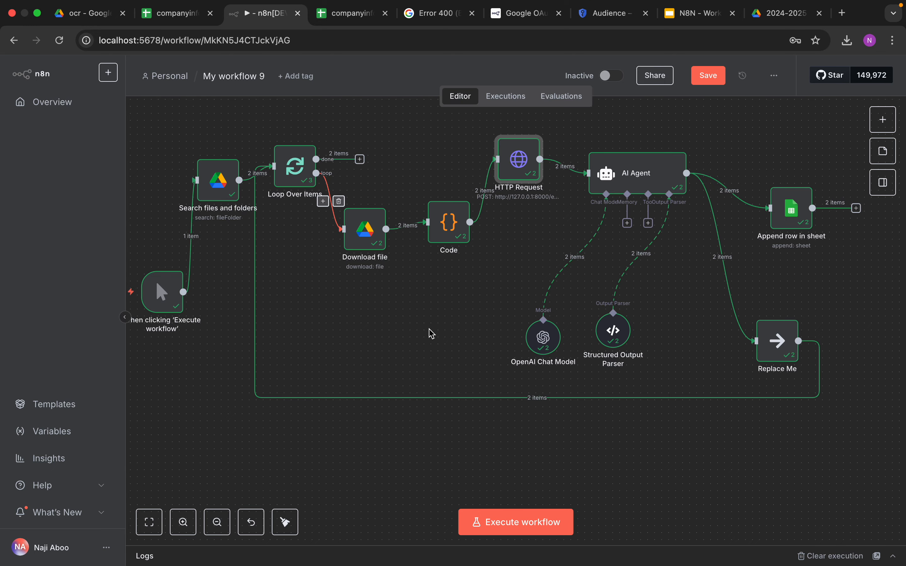